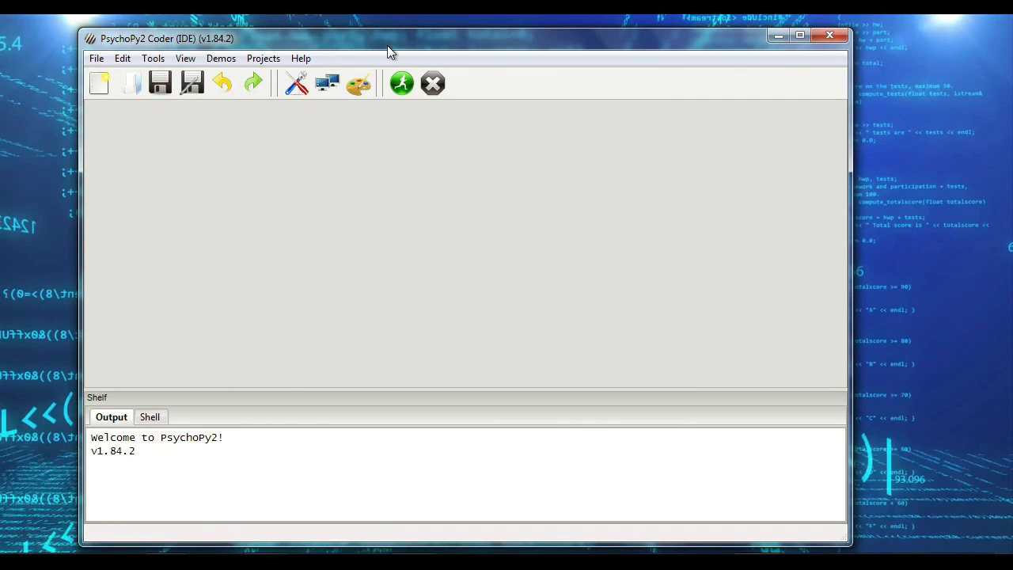
Step: Switch from the Coder to the Builder view, then reposition and enlarge the Builder window
{"action": "left_click_drag", "start_coordinate": [397, 41], "coordinate": [362, 35]}
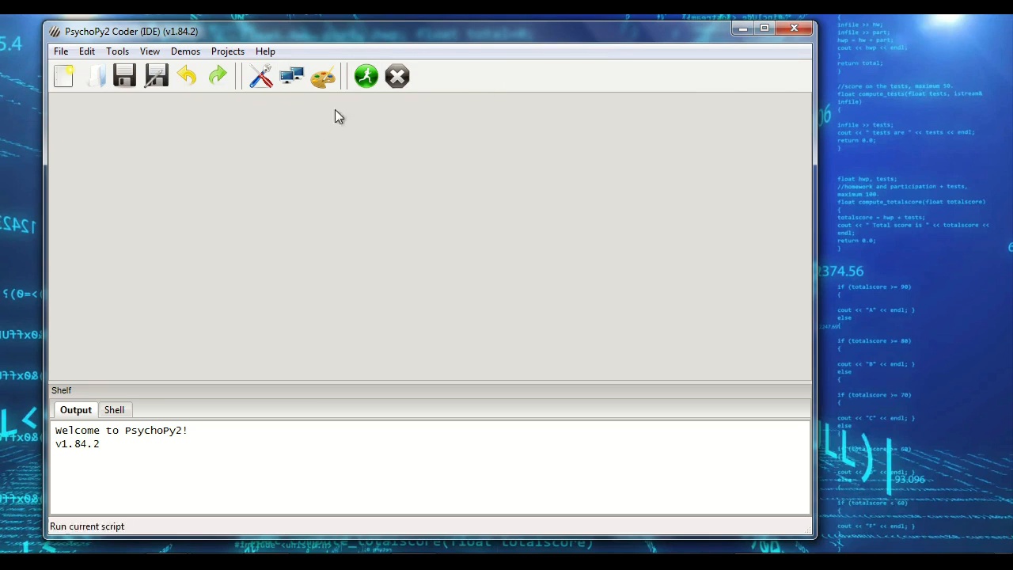
{"action": "left_click", "coordinate": [194, 53]}
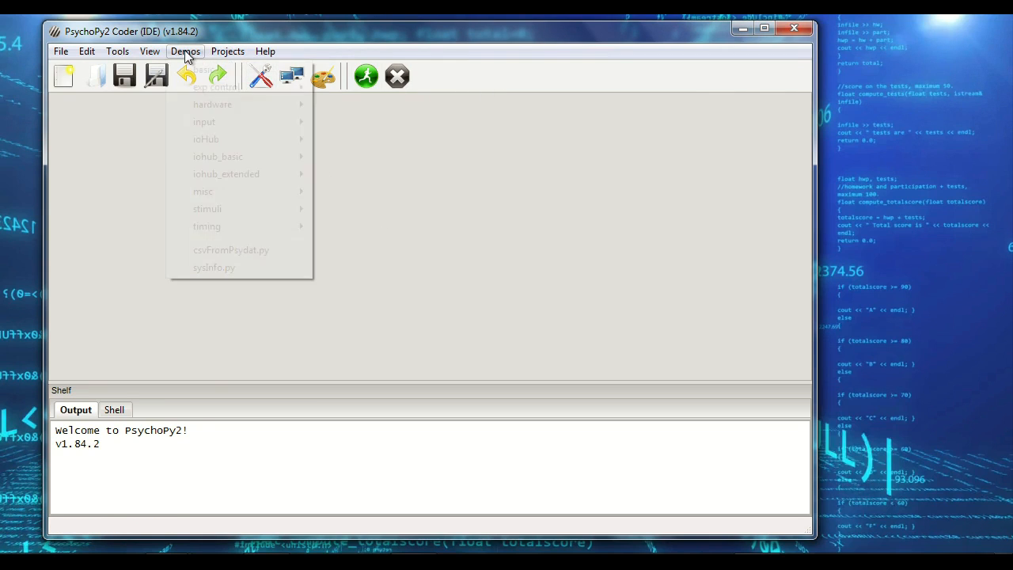
{"action": "mouse_move", "coordinate": [115, 53]}
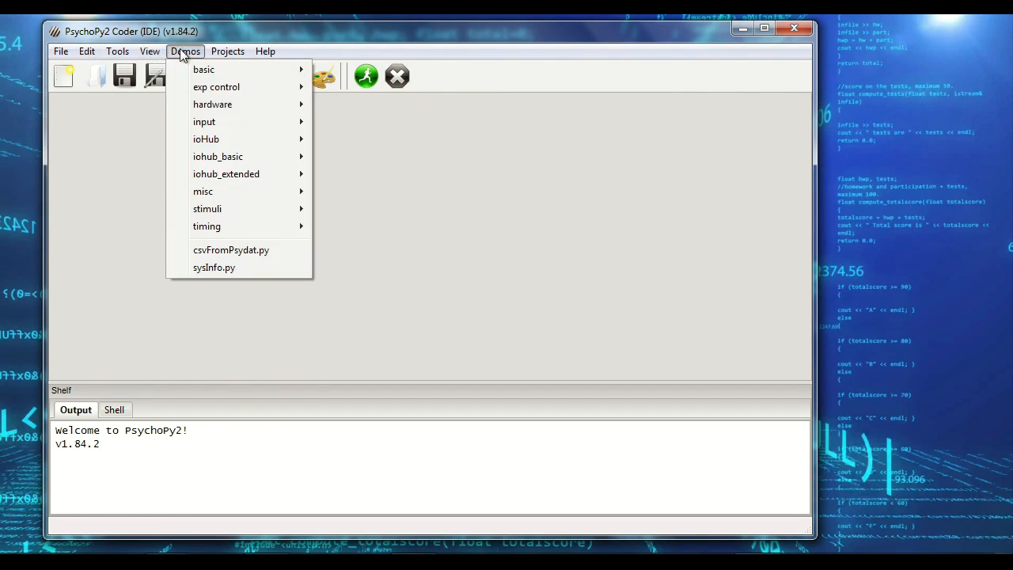
{"action": "left_click", "coordinate": [153, 55]}
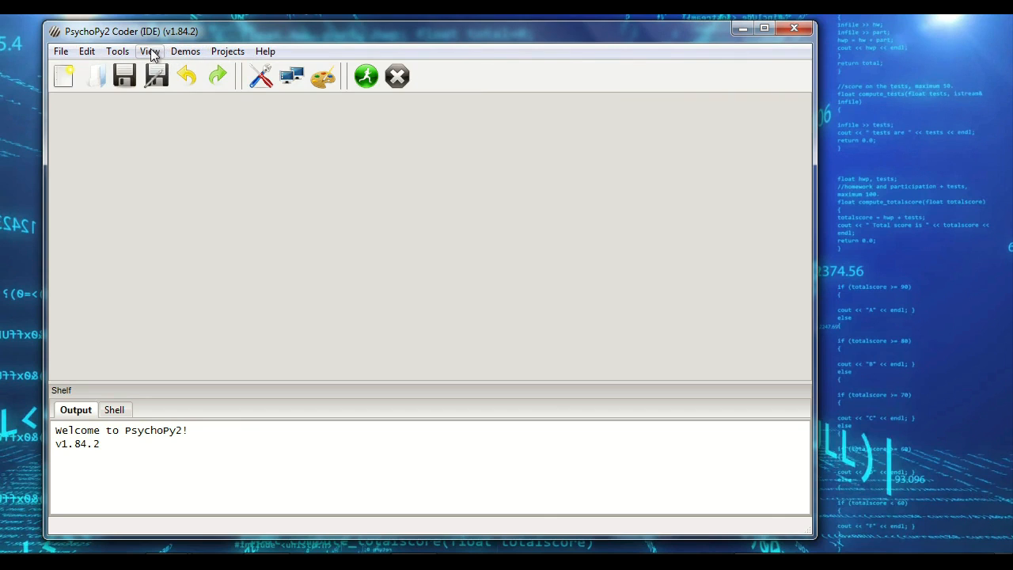
{"action": "left_click", "coordinate": [148, 50]}
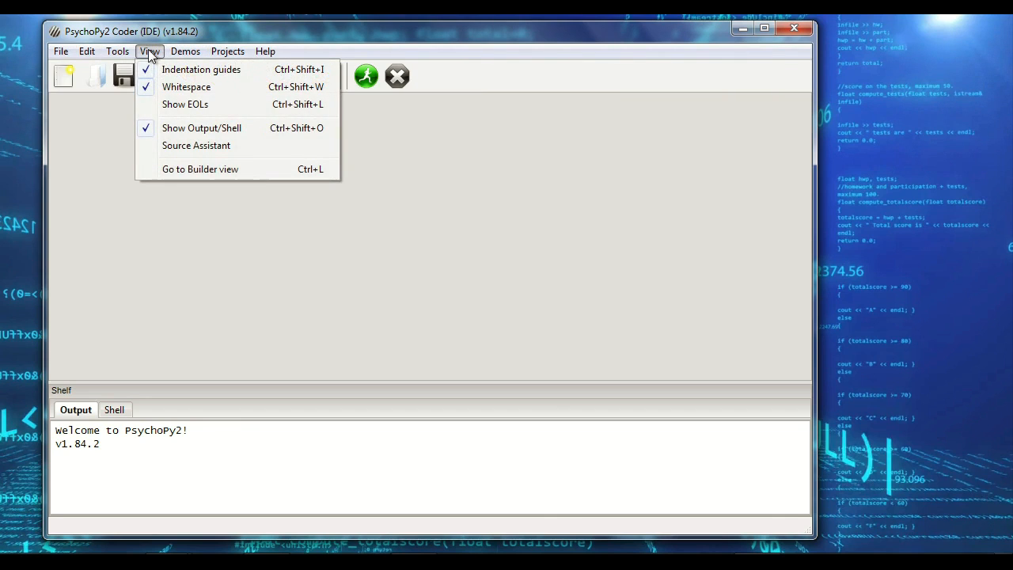
{"action": "left_click", "coordinate": [180, 167]}
{"action": "left_click_drag", "start_coordinate": [600, 45], "coordinate": [478, 53]}
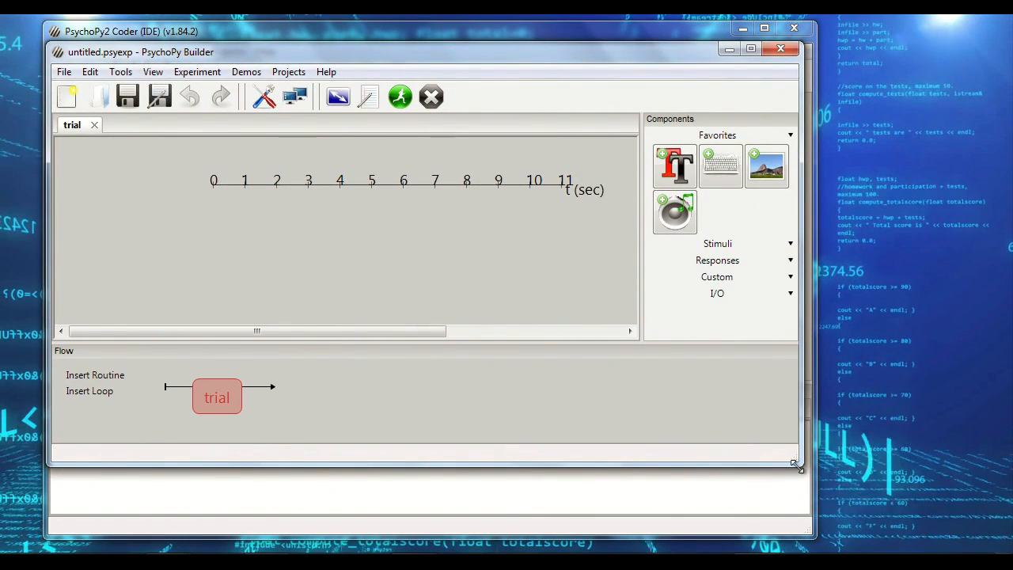
{"action": "left_click_drag", "start_coordinate": [796, 460], "coordinate": [937, 507]}
{"action": "left_click_drag", "start_coordinate": [483, 59], "coordinate": [505, 65]}
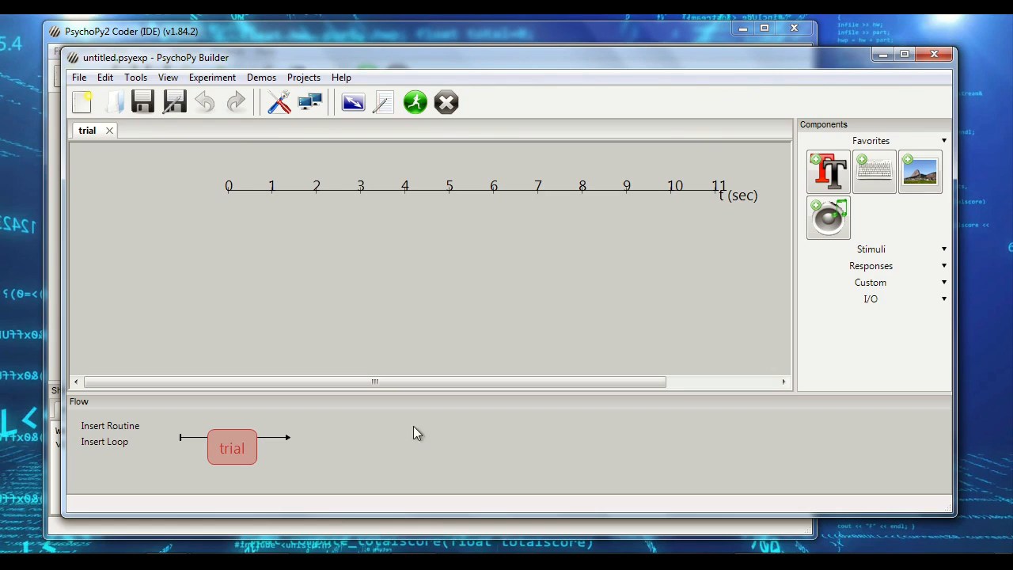
Step: Rename the trial routine in the flow to WelcomeScreen
{"action": "right_click", "coordinate": [229, 449]}
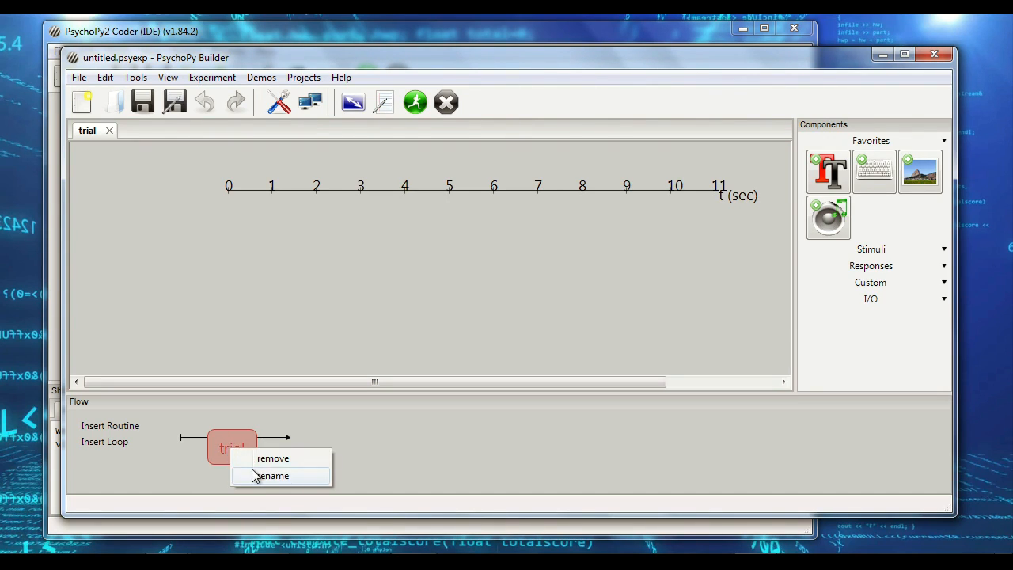
{"action": "left_click", "coordinate": [226, 448]}
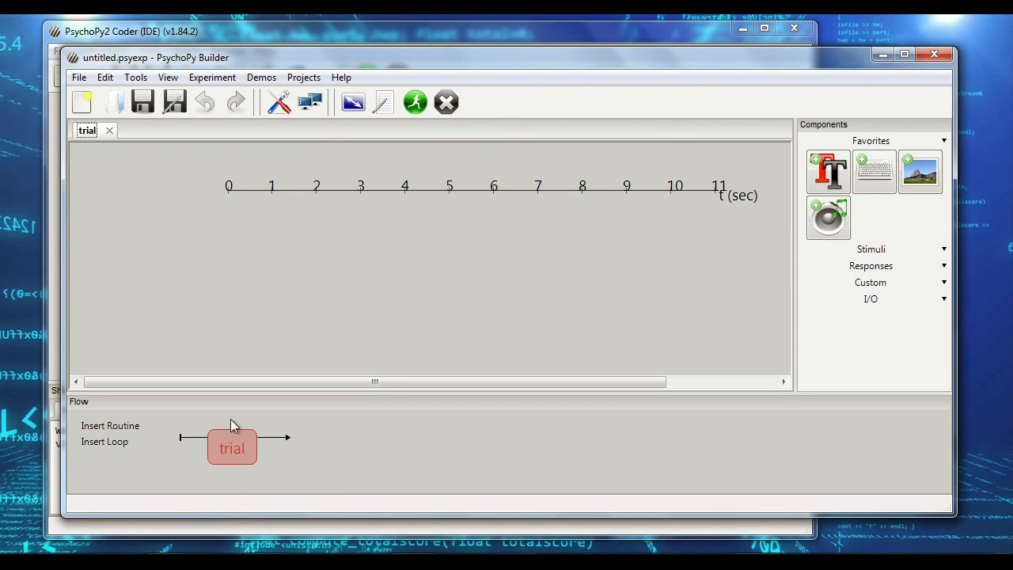
{"action": "right_click", "coordinate": [226, 448]}
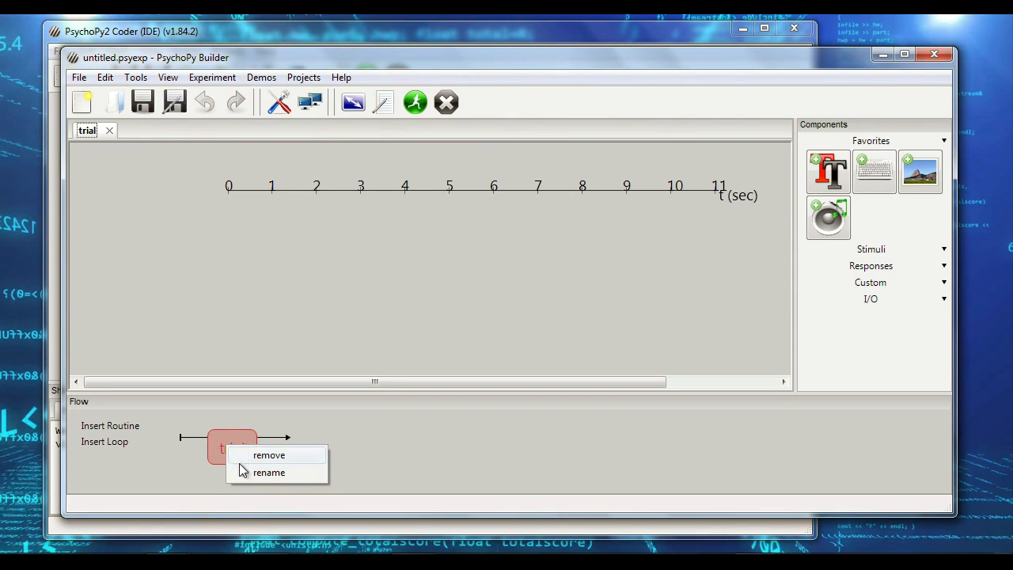
{"action": "left_click", "coordinate": [268, 473]}
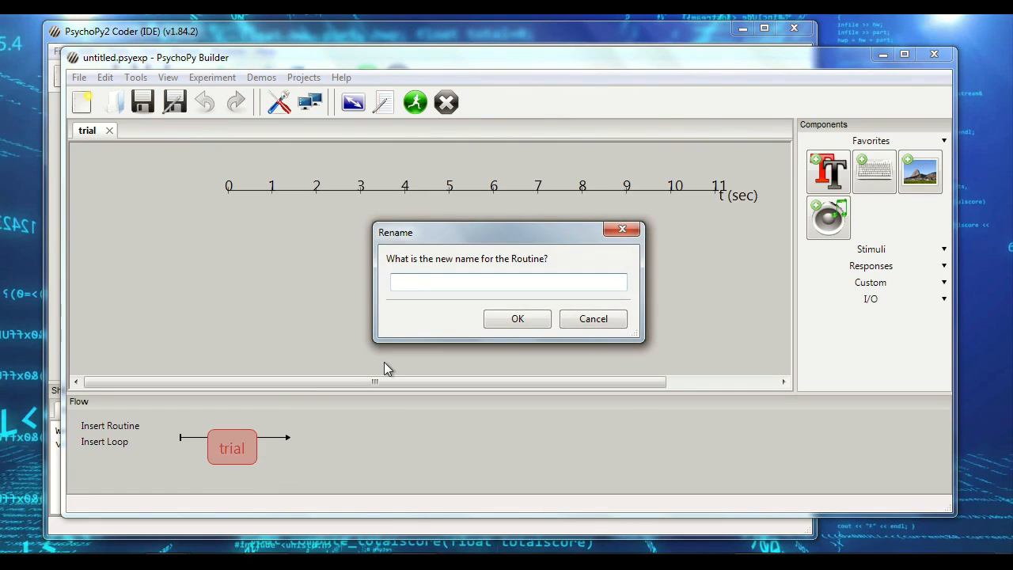
{"action": "type", "text": "WelcomeScreen"}
{"action": "key", "text": "Return"}
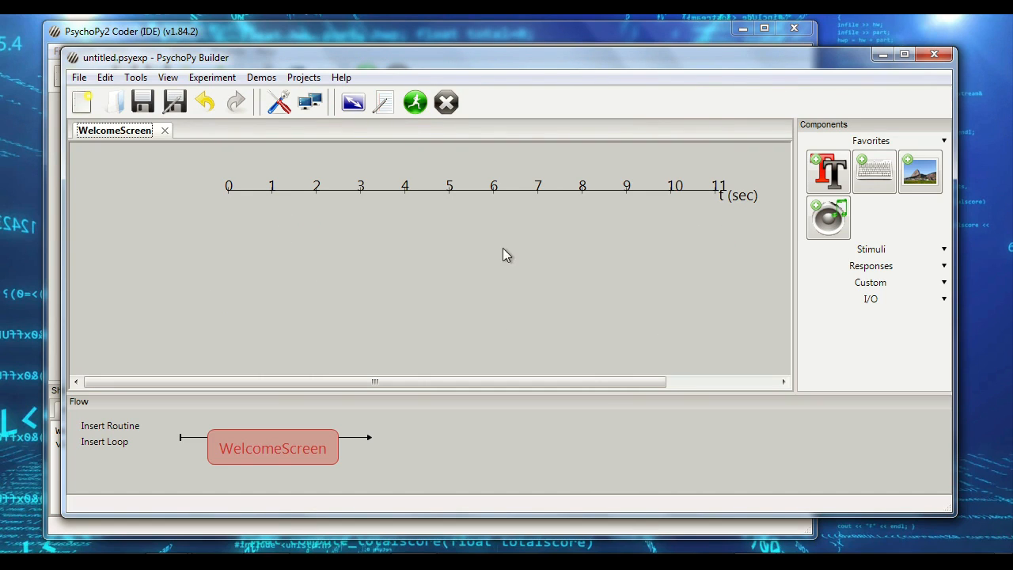
Step: Add a text component to the WelcomeScreen routine and name it textWelcome
{"action": "left_click", "coordinate": [827, 176]}
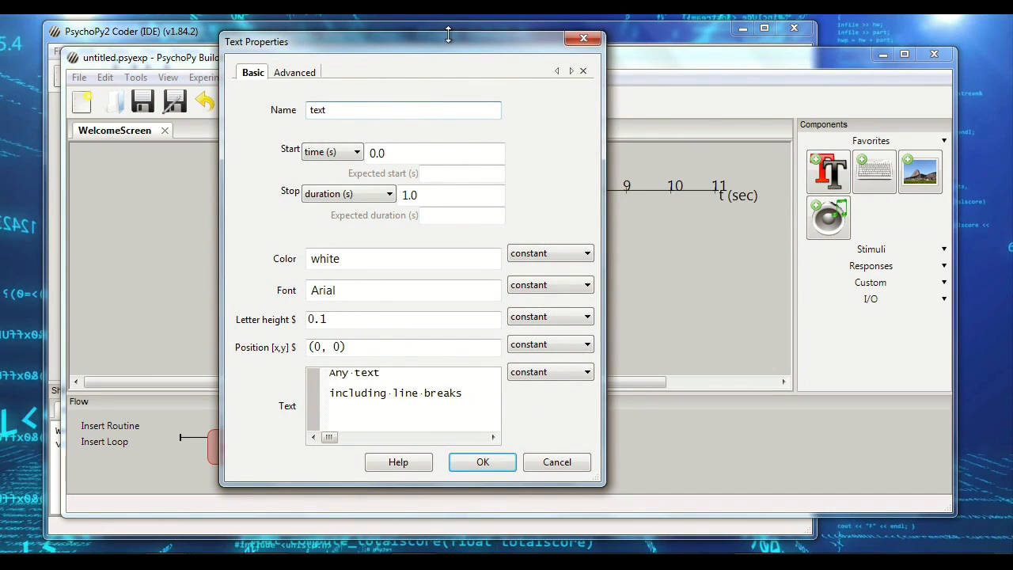
{"action": "left_click_drag", "start_coordinate": [448, 43], "coordinate": [359, 49]}
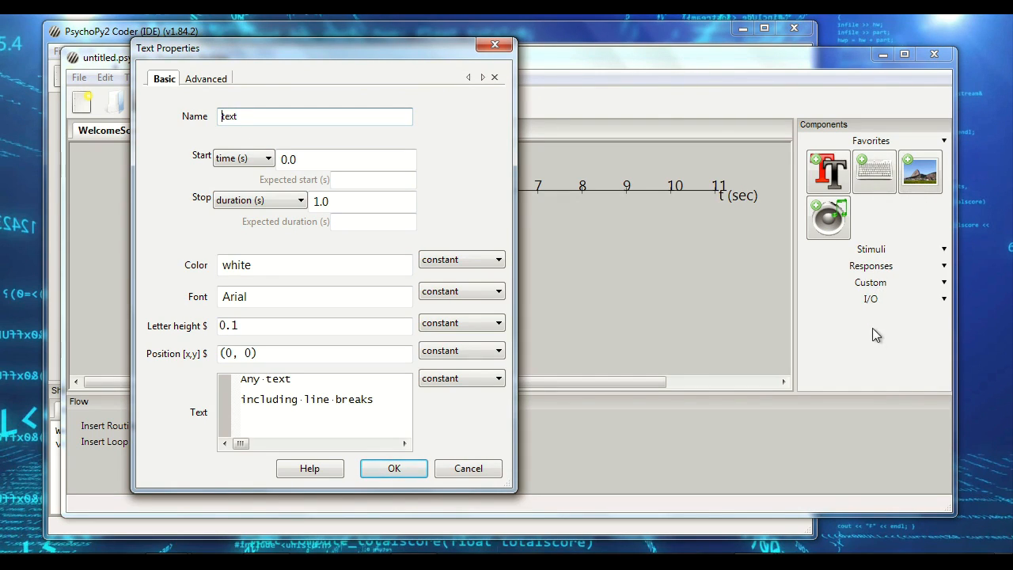
{"action": "left_click_drag", "start_coordinate": [273, 54], "coordinate": [584, 71]}
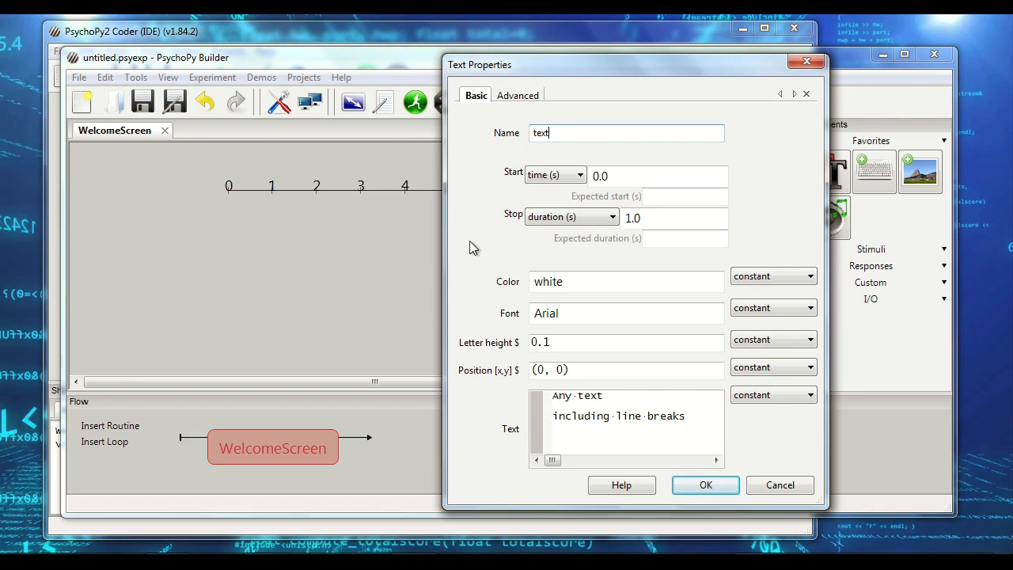
{"action": "type", "text": "Welcome"}
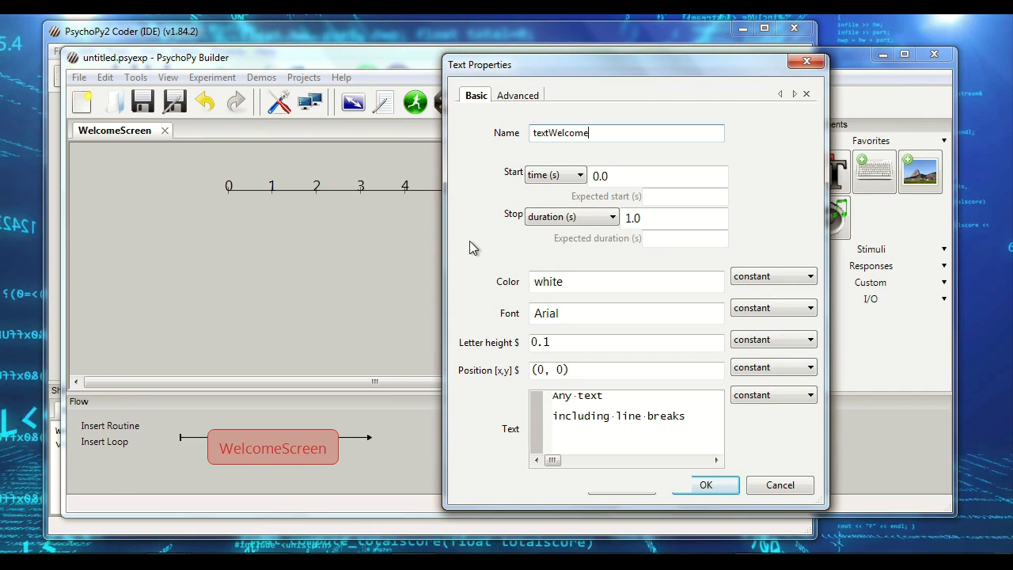
Step: Set the start time of the textWelcome component to 0 seconds
{"action": "left_click", "coordinate": [618, 176]}
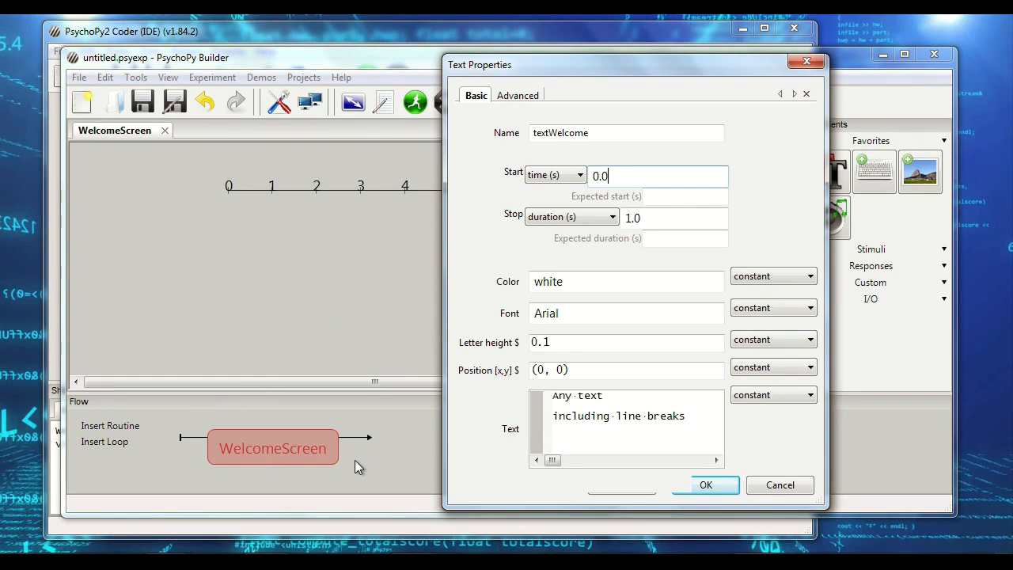
{"action": "key", "text": "BackSpace"}
{"action": "key", "text": "BackSpace"}
{"action": "key", "text": "BackSpace"}
{"action": "type", "text": "1"}
{"action": "key", "text": "BackSpace"}
{"action": "type", "text": "2"}
{"action": "key", "text": "BackSpace"}
{"action": "type", "text": "0"}
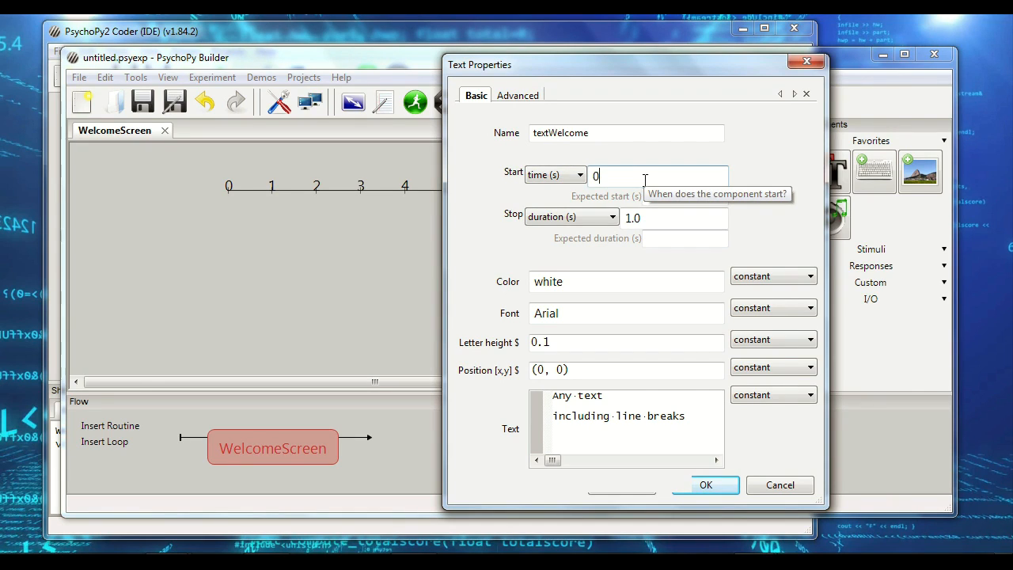
Step: Clear the stop duration of the textWelcome component so it has no time limit
{"action": "left_click", "coordinate": [670, 219]}
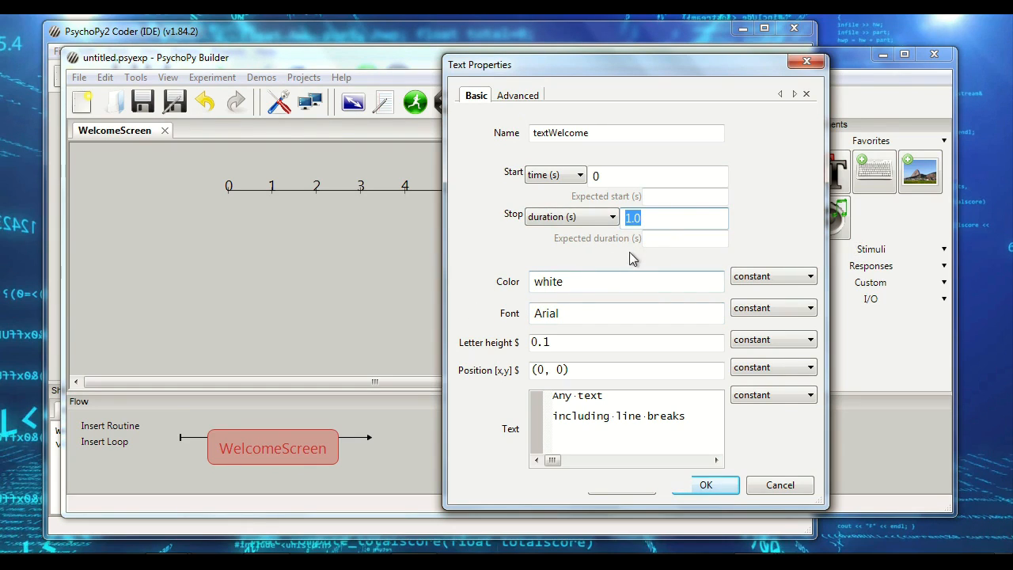
{"action": "left_click_drag", "start_coordinate": [552, 395], "coordinate": [712, 426]}
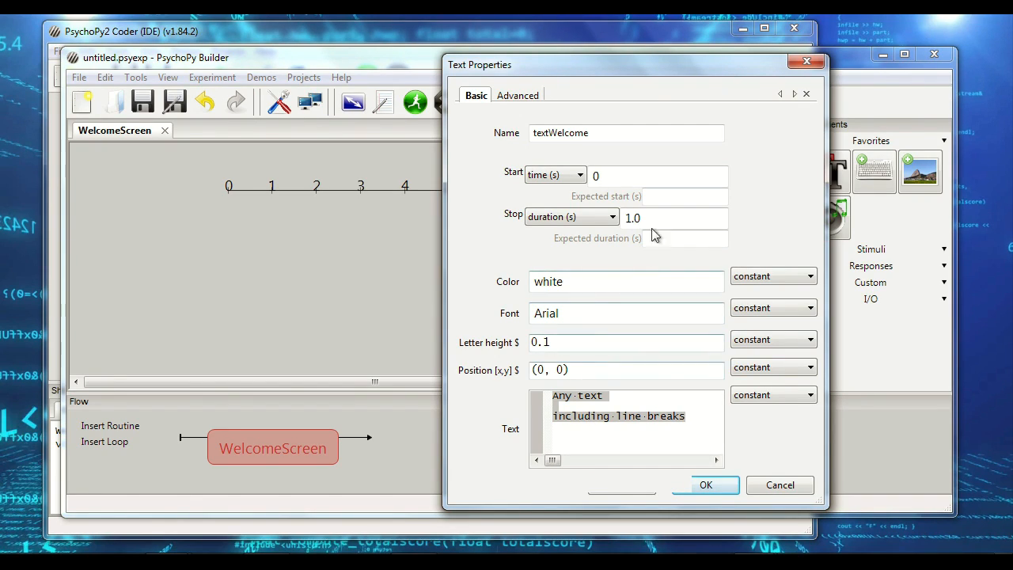
{"action": "left_click_drag", "start_coordinate": [649, 223], "coordinate": [623, 221]}
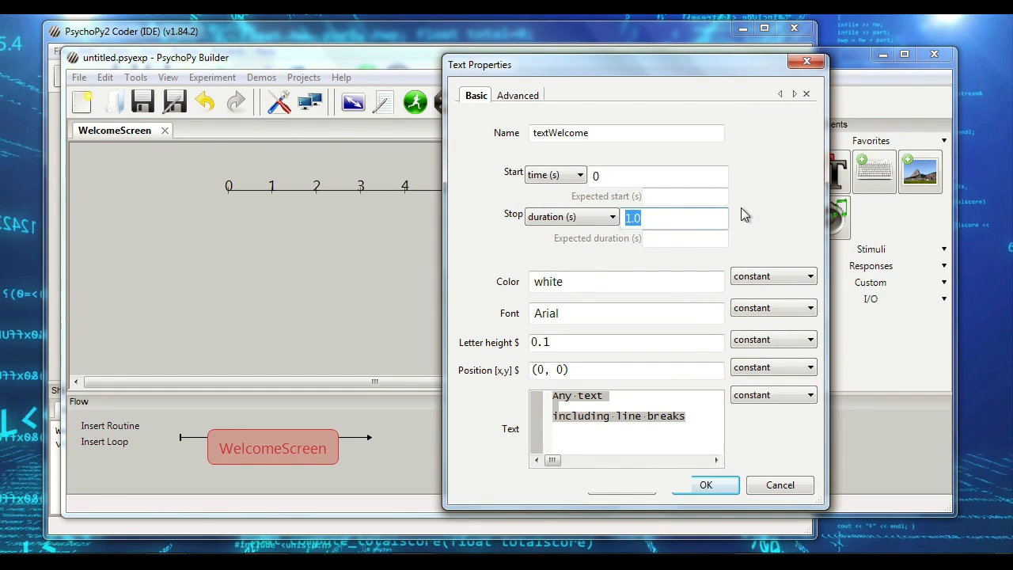
{"action": "key", "text": "BackSpace"}
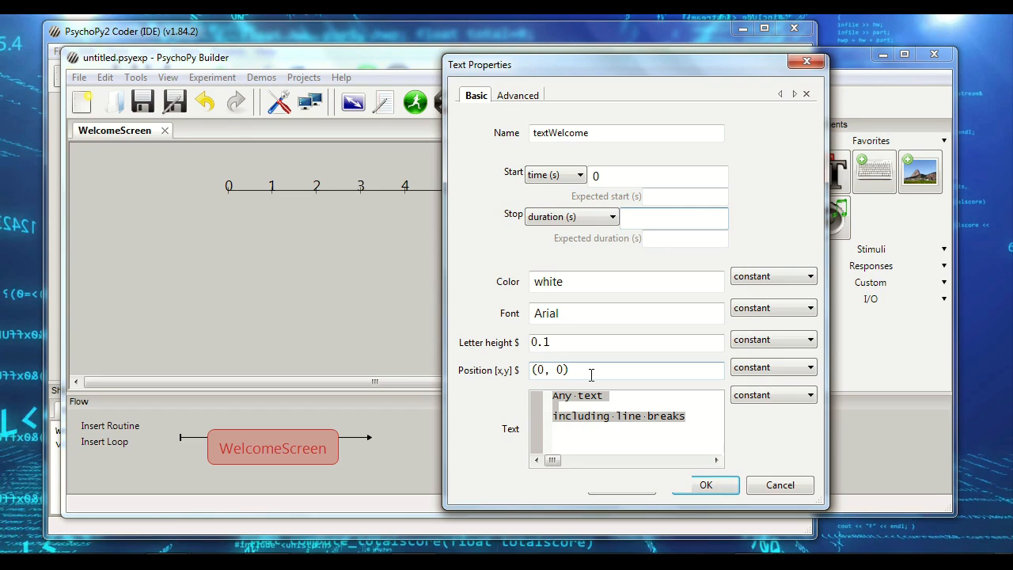
Step: Try -1 and 1 as the text's horizontal position, then set it back to 0
{"action": "double_click", "coordinate": [543, 368]}
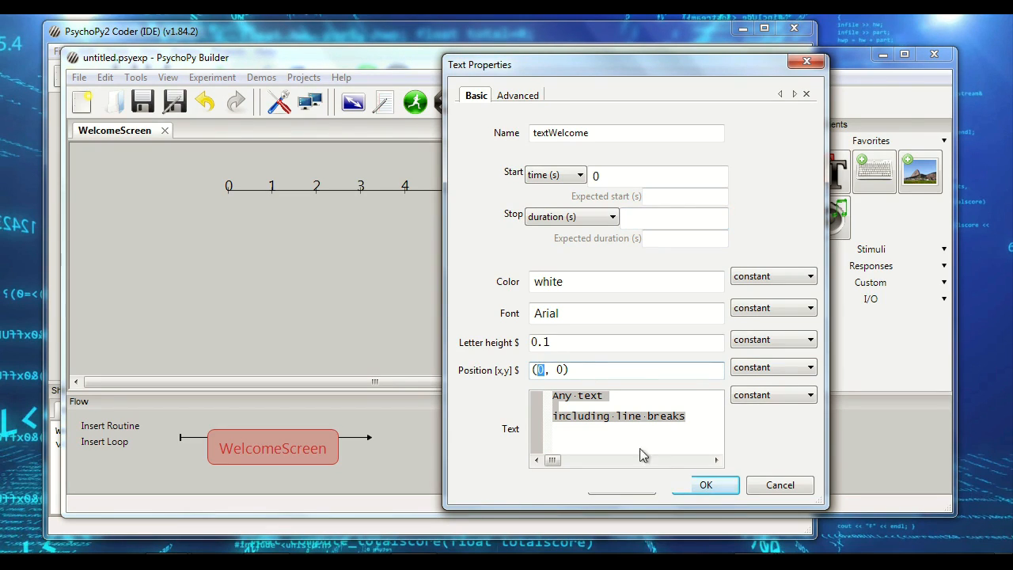
{"action": "type", "text": "-1"}
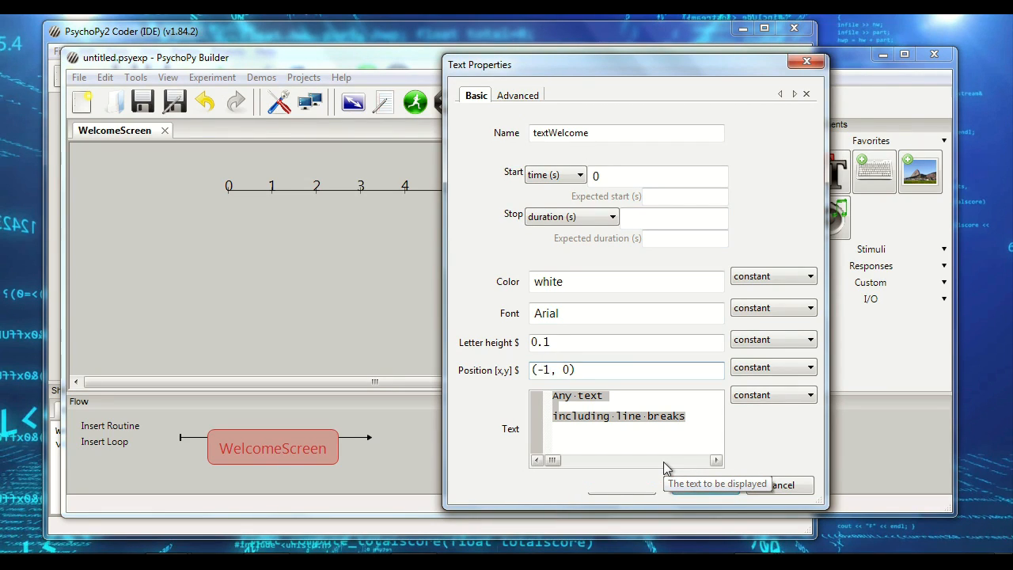
{"action": "key", "text": "BackSpace"}
{"action": "key", "text": "BackSpace"}
{"action": "type", "text": "1"}
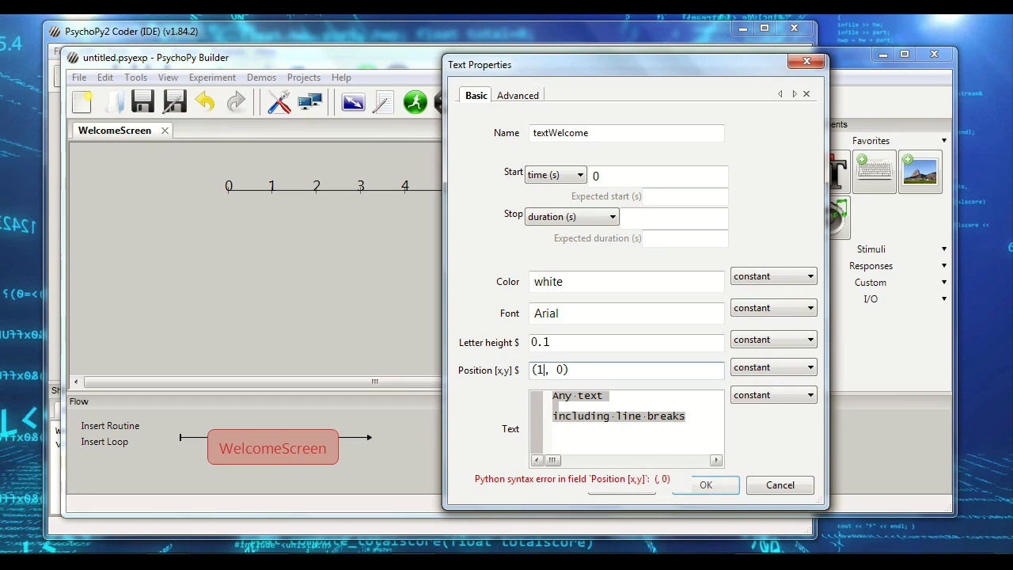
{"action": "key", "text": "BackSpace"}
{"action": "type", "text": "0"}
Step: Try other vertical position values for the text, including 1 and 0.25, and return it to 0
{"action": "key", "text": "Right"}
{"action": "key", "text": "Right"}
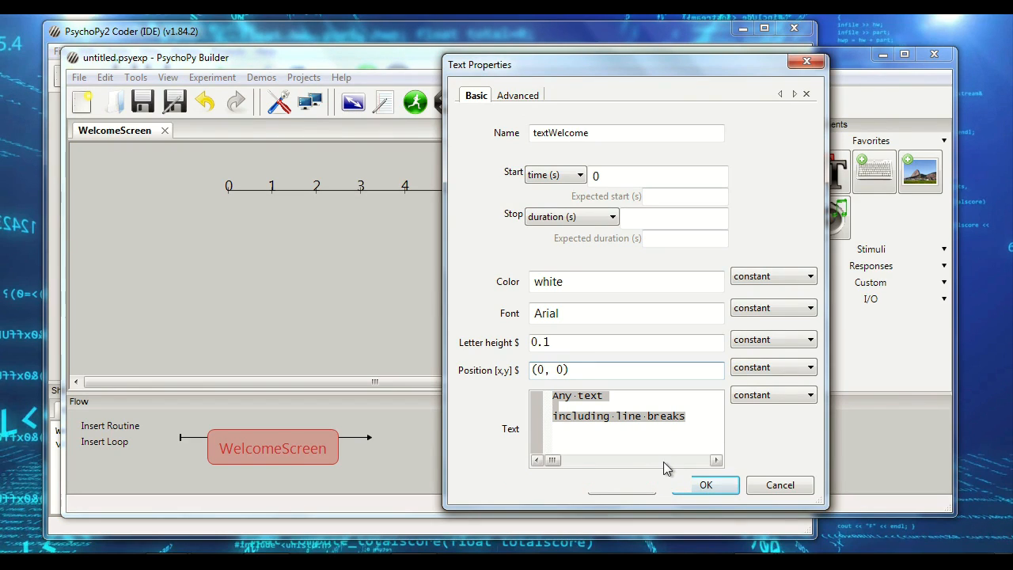
{"action": "type", "text": "1"}
{"action": "key", "text": "BackSpace"}
{"action": "type", "text": "-"}
{"action": "key", "text": "BackSpace"}
{"action": "type", "text": "0"}
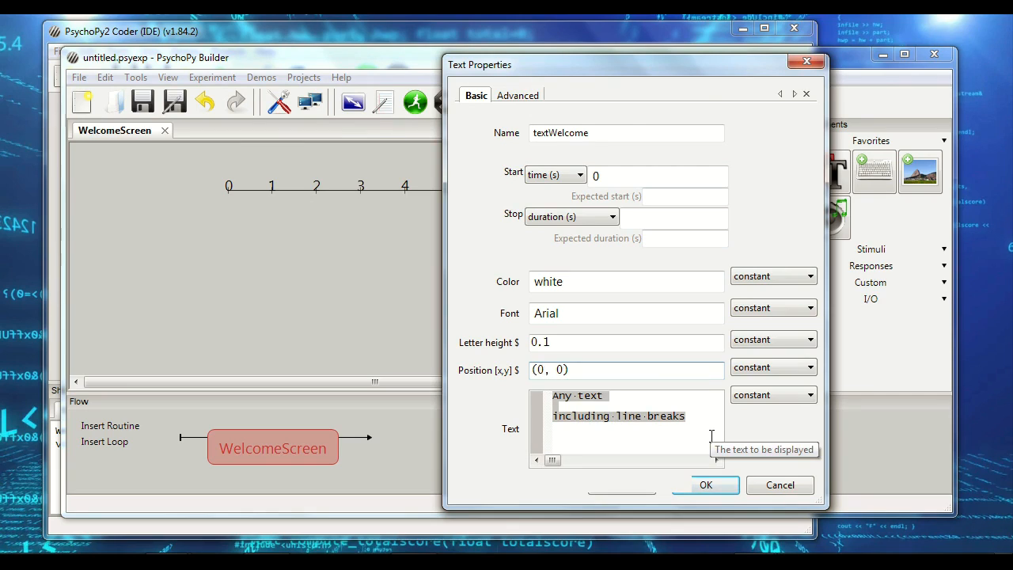
{"action": "type", "text": ".25"}
{"action": "key", "text": "BackSpace"}
{"action": "key", "text": "BackSpace"}
{"action": "key", "text": "BackSpace"}
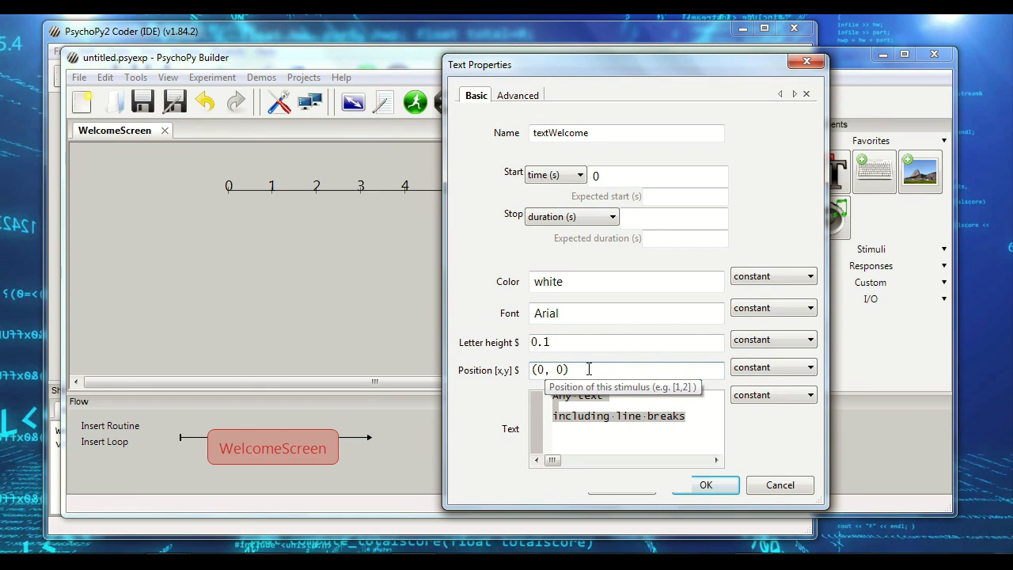
Step: Replace the placeholder text with "Welcome to Our Experiment" and, on a second line, "Please have a seat and go over the instructions with the researcher"
{"action": "left_click", "coordinate": [695, 424]}
{"action": "left_click_drag", "start_coordinate": [695, 423], "coordinate": [547, 378]}
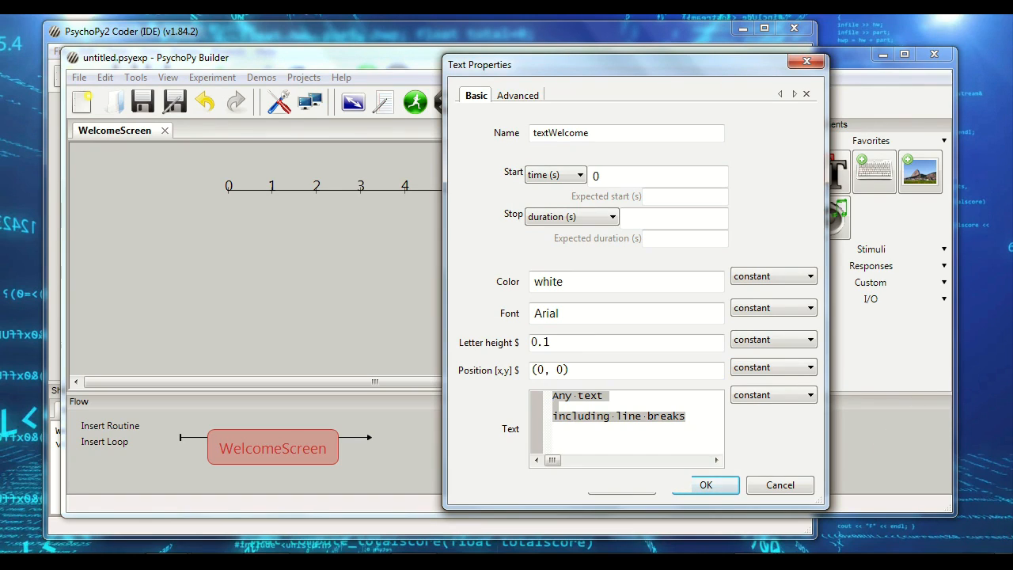
{"action": "type", "text": "wecl"}
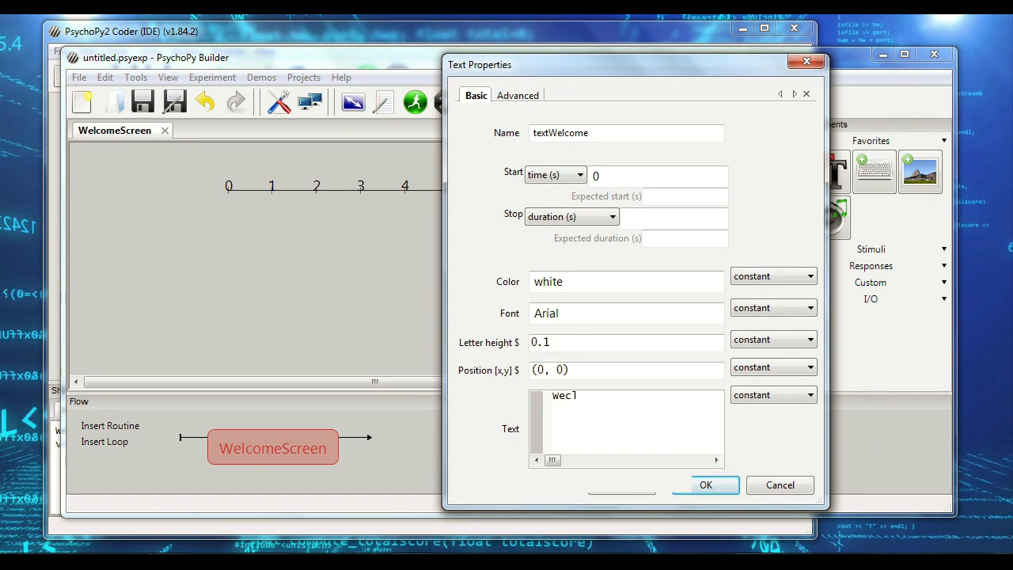
{"action": "type", "text": "ome to Our ExperimenPlea"}
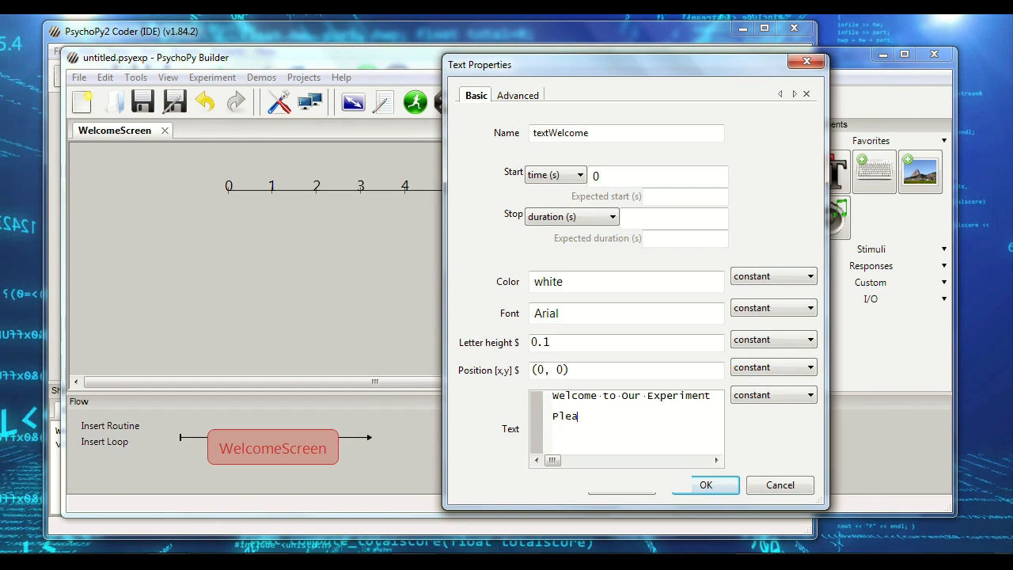
{"action": "type", "text": "se have a seat and "}
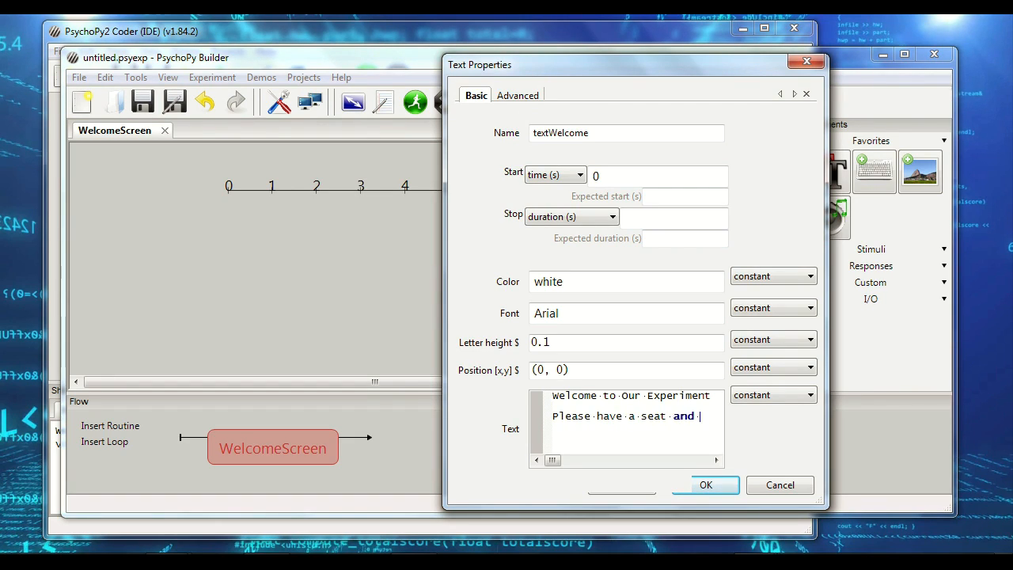
{"action": "type", "text": "go over the i"}
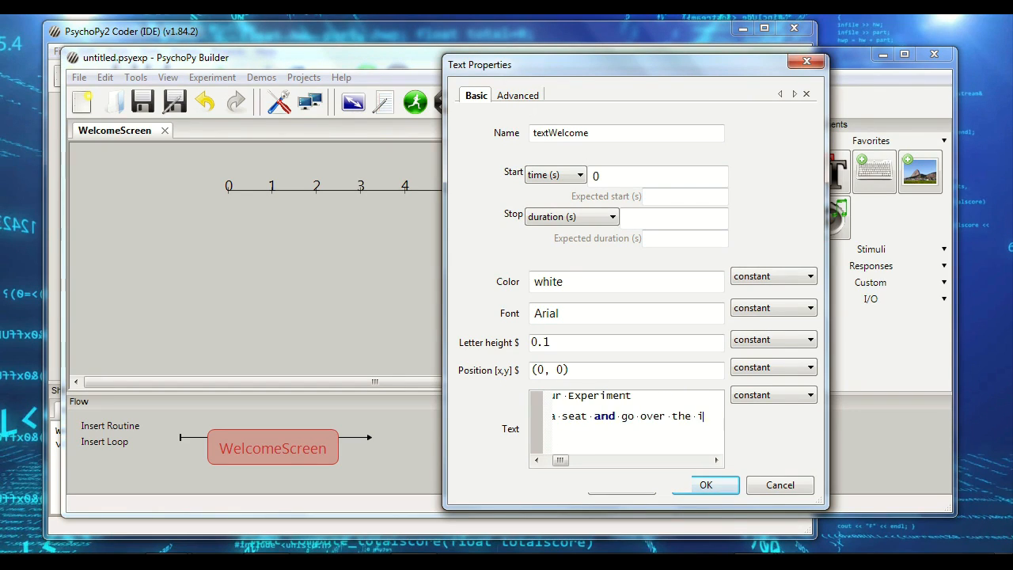
{"action": "type", "text": "nstructions with the "}
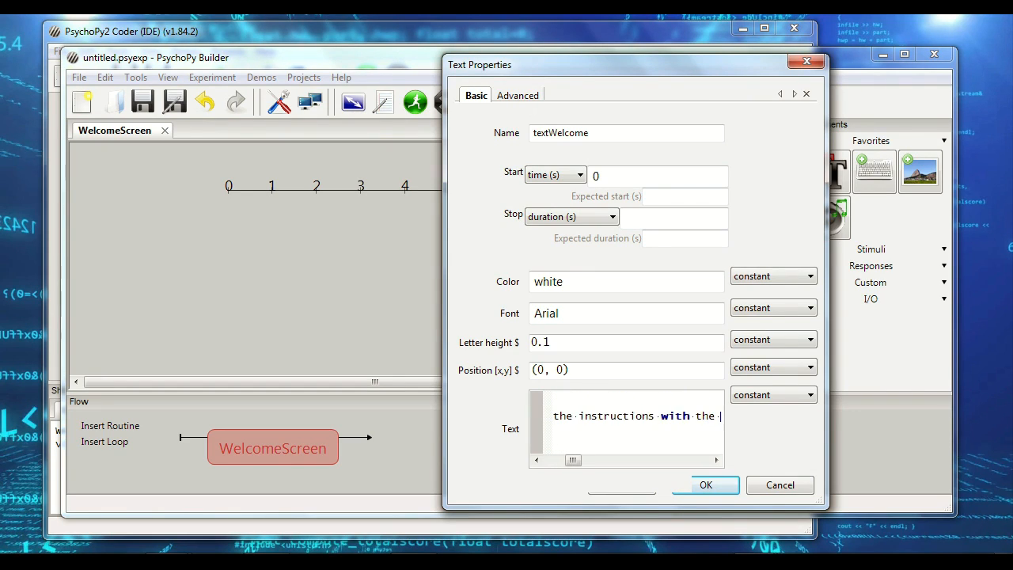
{"action": "type", "text": "researcher"}
{"action": "key", "text": "Return"}
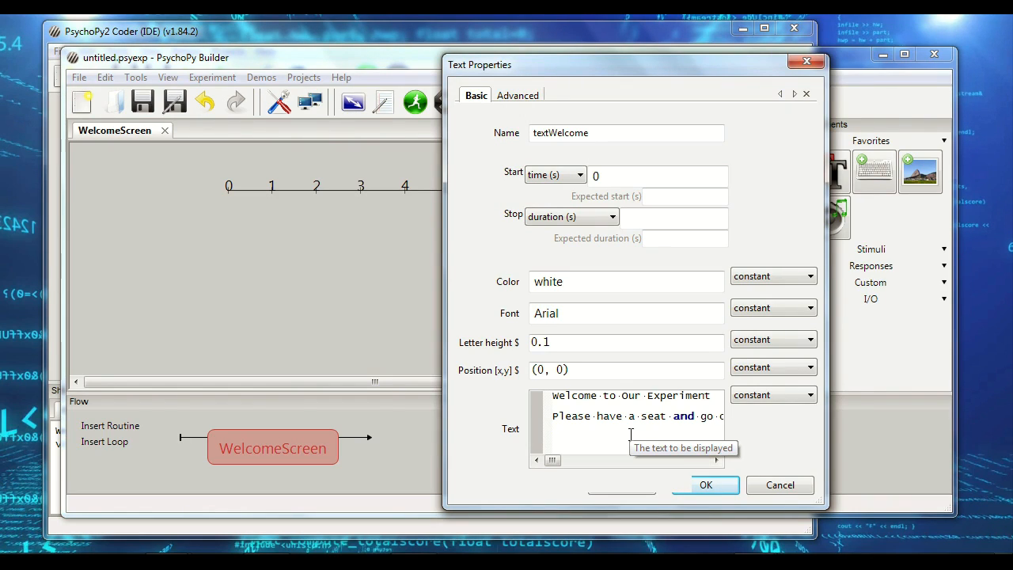
{"action": "left_click", "coordinate": [555, 394]}
{"action": "left_click_drag", "start_coordinate": [555, 394], "coordinate": [656, 455]}
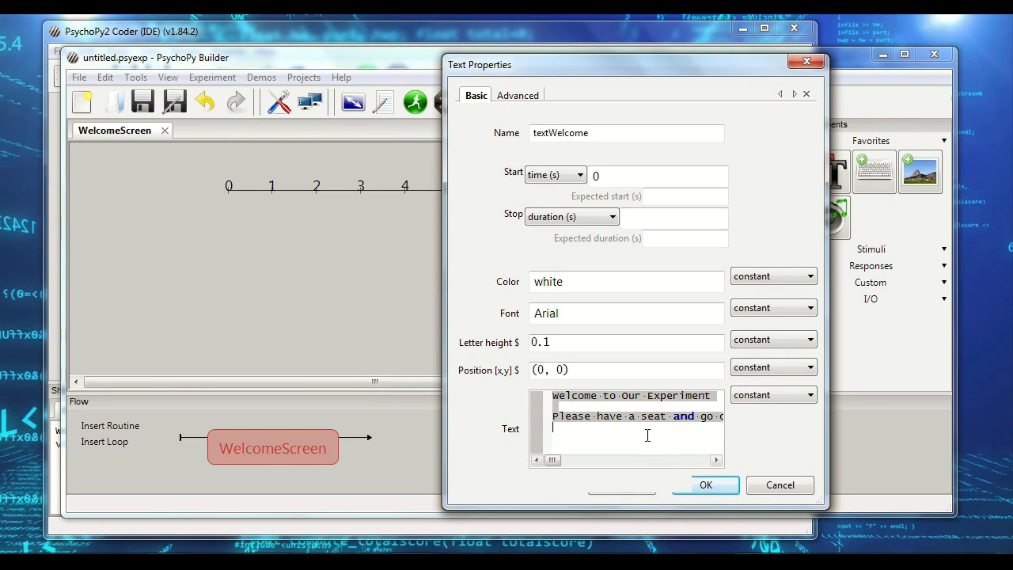
{"action": "left_click", "coordinate": [641, 429]}
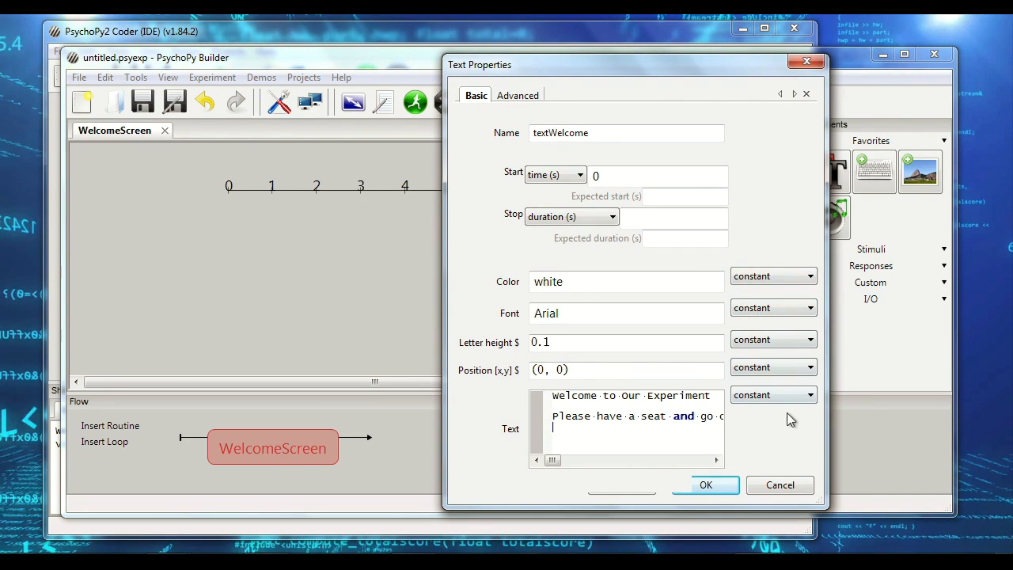
{"action": "left_click", "coordinate": [785, 278]}
{"action": "left_click", "coordinate": [783, 281]}
Step: Try an opacity of 0.5 for the welcome text in its advanced properties, then set it back to 1
{"action": "left_click", "coordinate": [516, 96]}
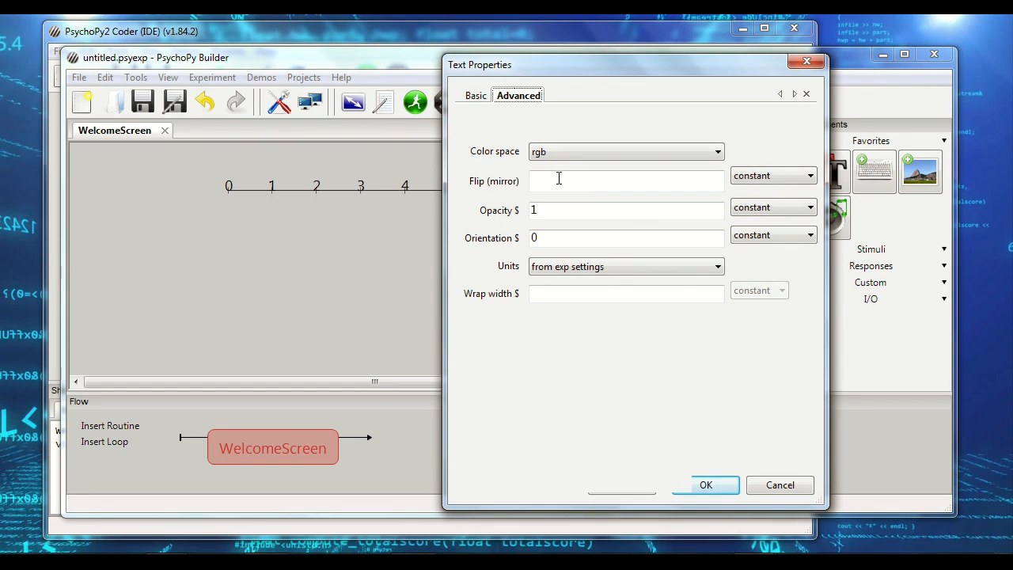
{"action": "left_click", "coordinate": [545, 208]}
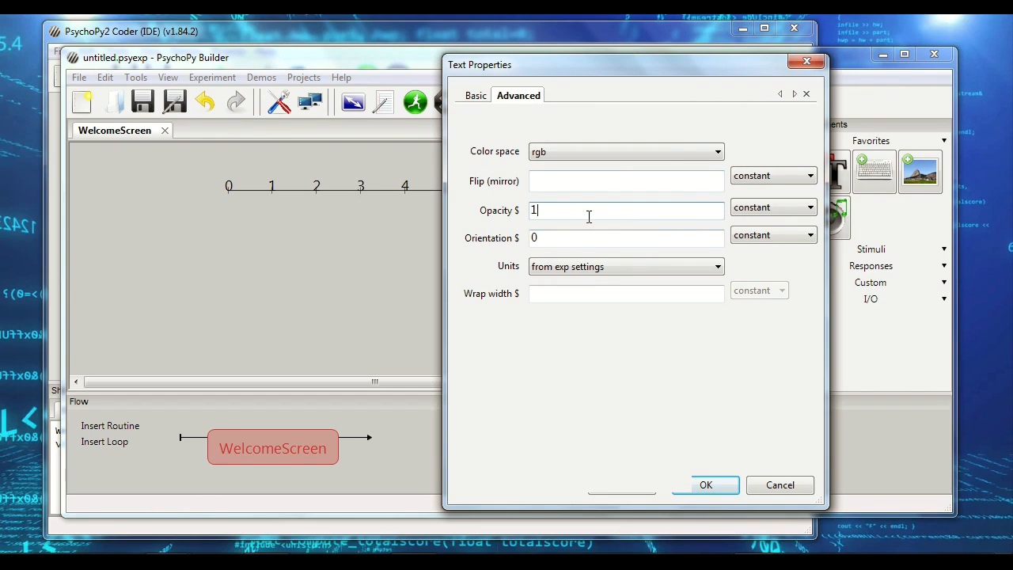
{"action": "type", "text": "0.5"}
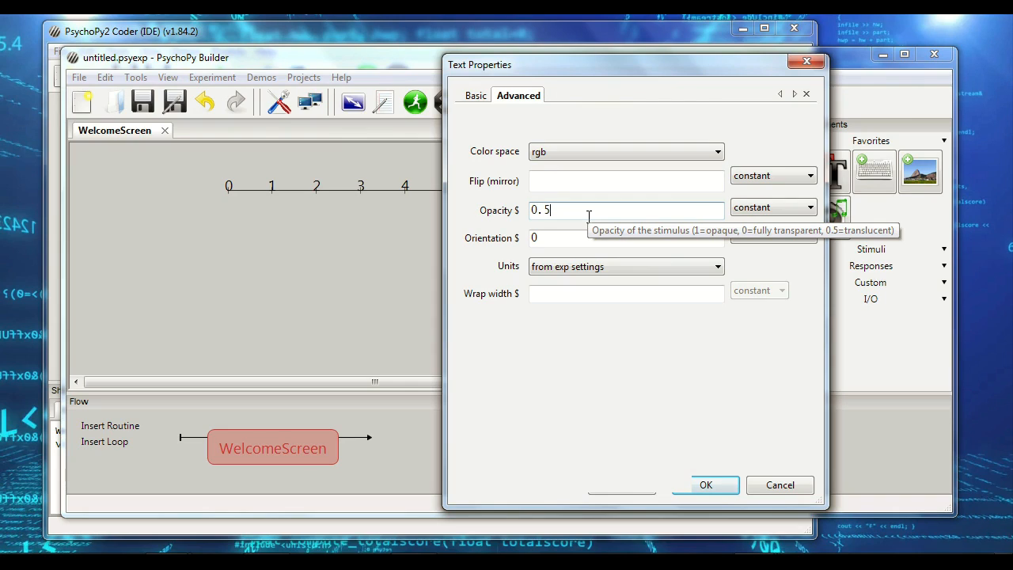
{"action": "key", "text": "BackSpace"}
{"action": "key", "text": "BackSpace"}
{"action": "key", "text": "BackSpace"}
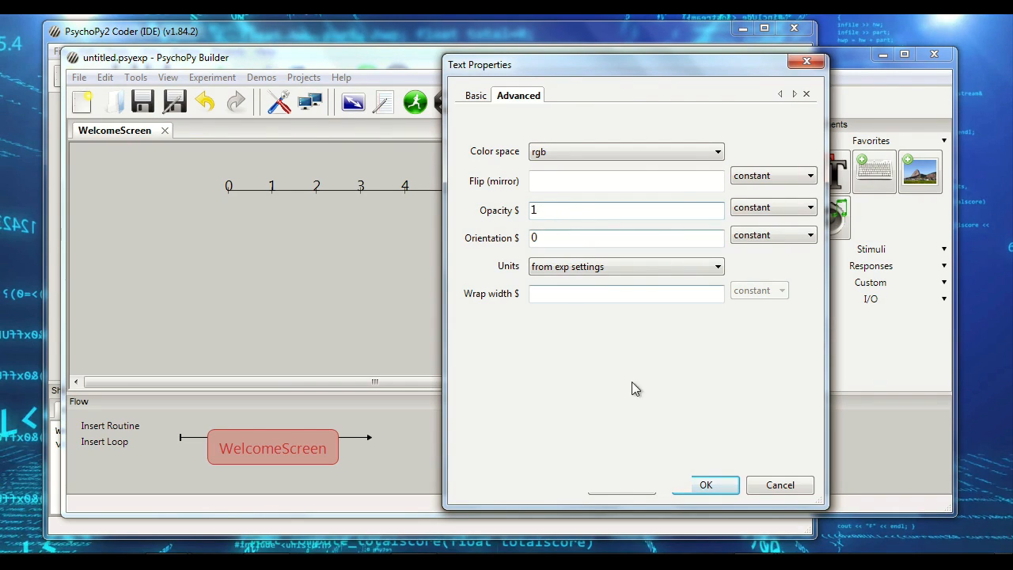
Step: Return to the basic properties and accept the textWelcome component into the WelcomeScreen routine
{"action": "left_click", "coordinate": [476, 95]}
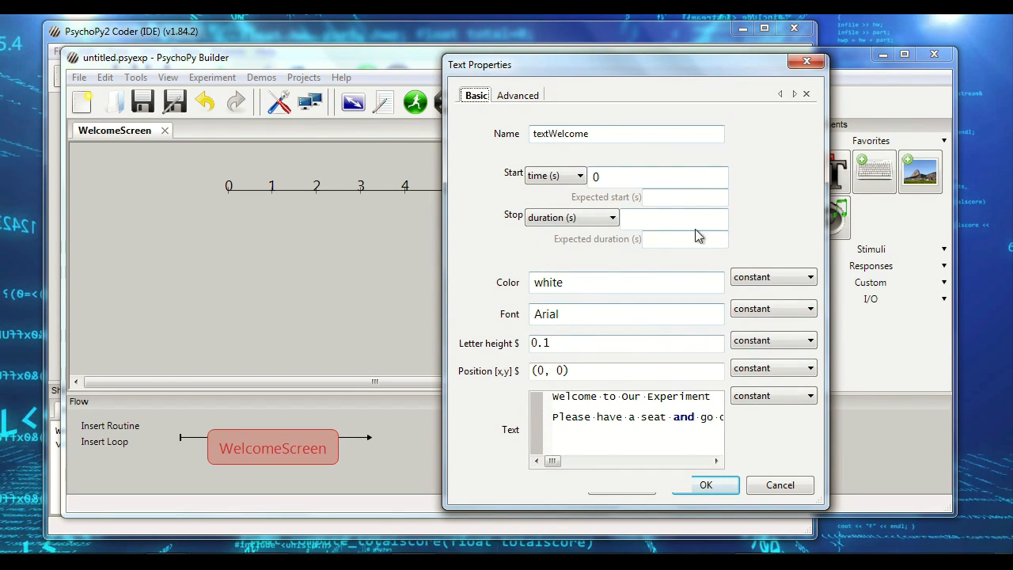
{"action": "left_click", "coordinate": [706, 485]}
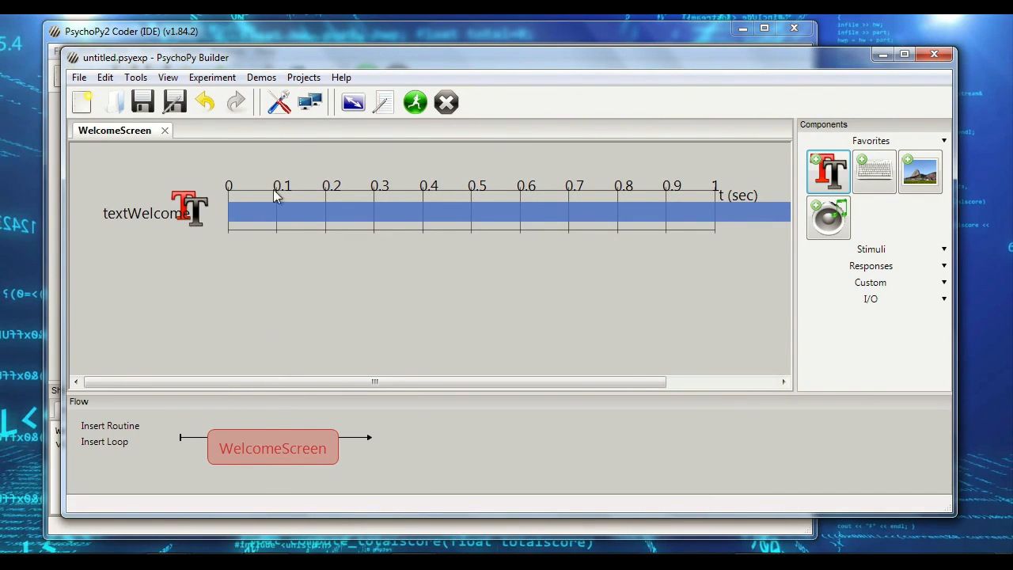
Step: Reopen the textWelcome component's properties to review its settings and welcome text, then close them
{"action": "left_click", "coordinate": [185, 208]}
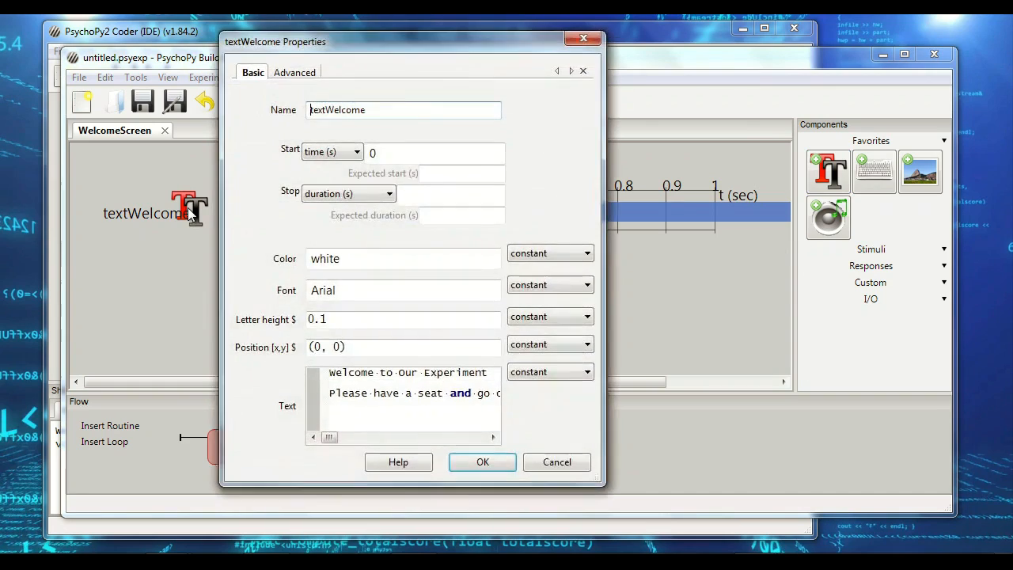
{"action": "left_click", "coordinate": [475, 462]}
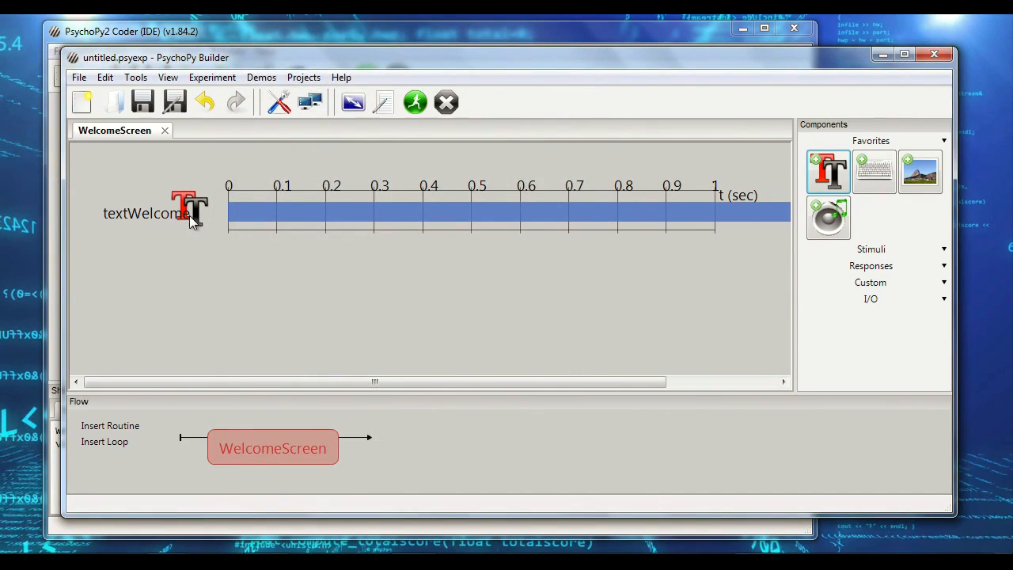
{"action": "left_click", "coordinate": [189, 210]}
{"action": "left_click_drag", "start_coordinate": [443, 409], "coordinate": [358, 379]}
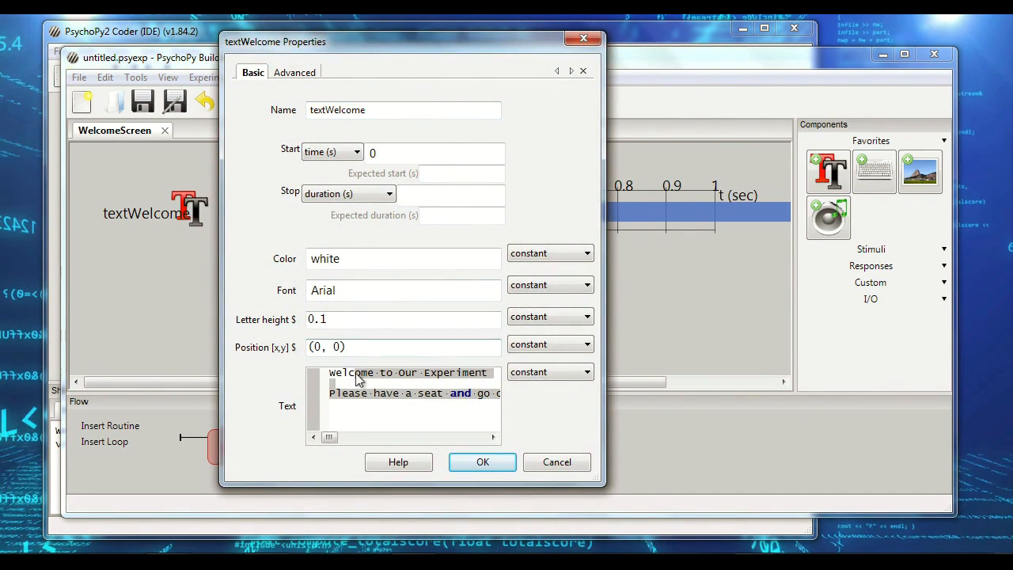
{"action": "left_click", "coordinate": [366, 383]}
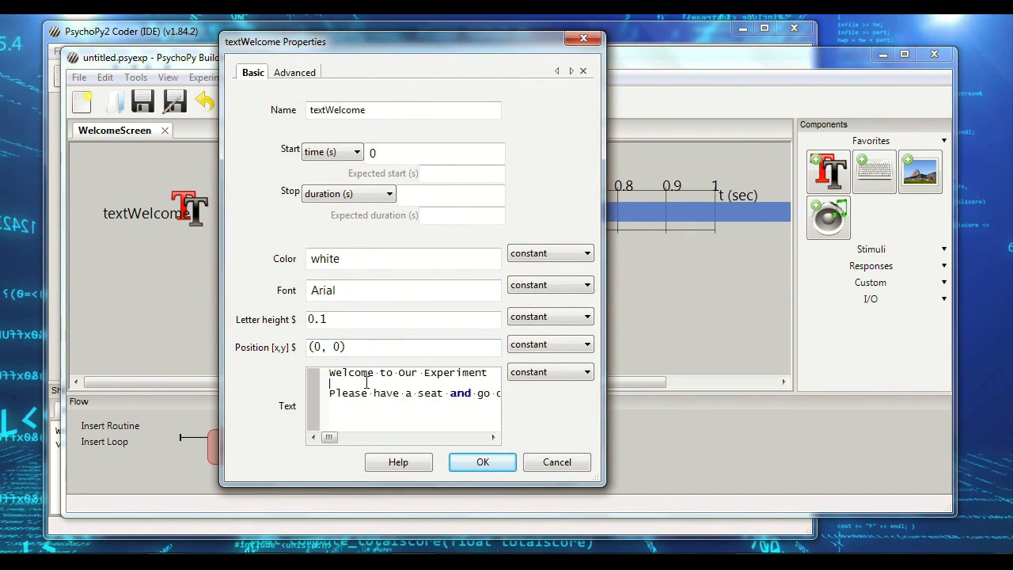
{"action": "left_click", "coordinate": [482, 462]}
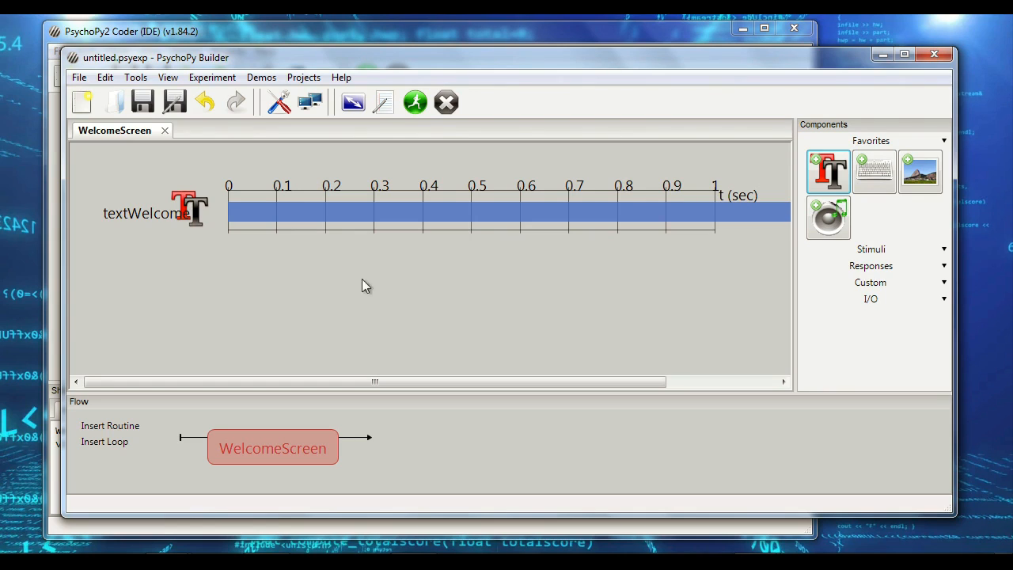
Step: Add a keyboard component to the WelcomeScreen routine and name it keyWelcome
{"action": "left_click", "coordinate": [881, 174]}
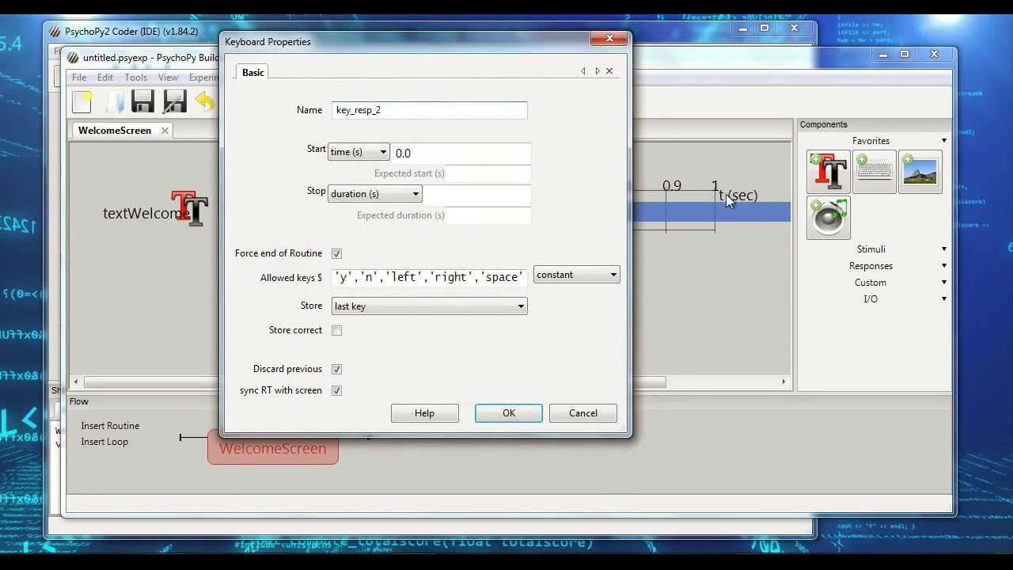
{"action": "left_click_drag", "start_coordinate": [647, 87], "coordinate": [673, 88]}
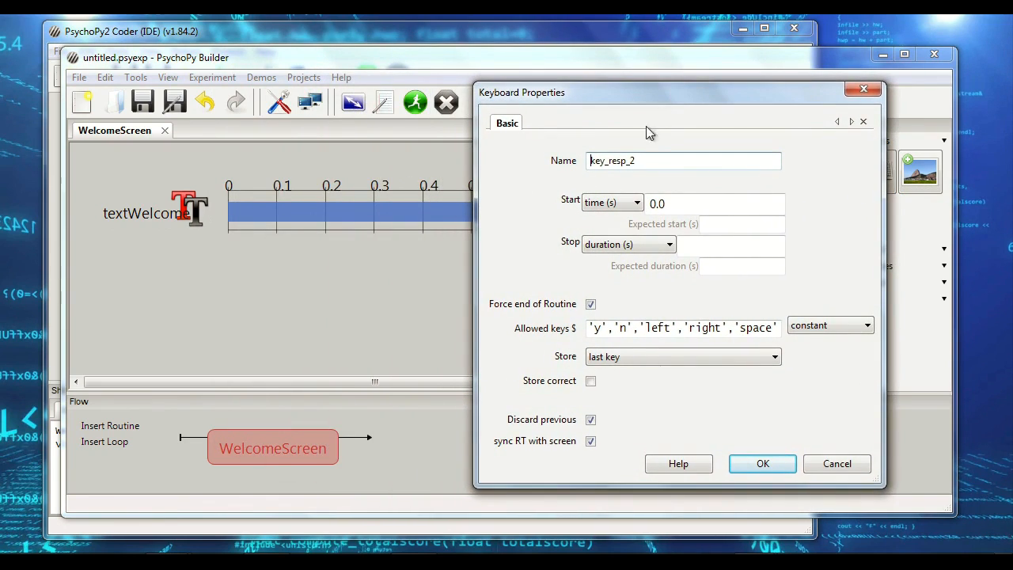
{"action": "left_click_drag", "start_coordinate": [604, 161], "coordinate": [673, 162]}
{"action": "type", "text": "Welcome"}
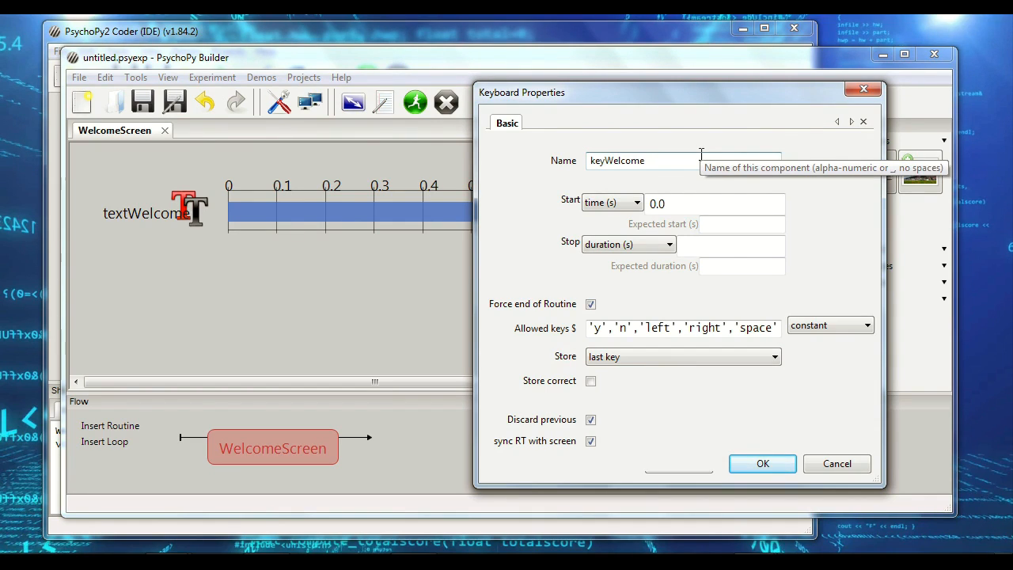
Step: Try a start time of 3 seconds for keyWelcome, then set it back to 0
{"action": "left_click", "coordinate": [677, 200]}
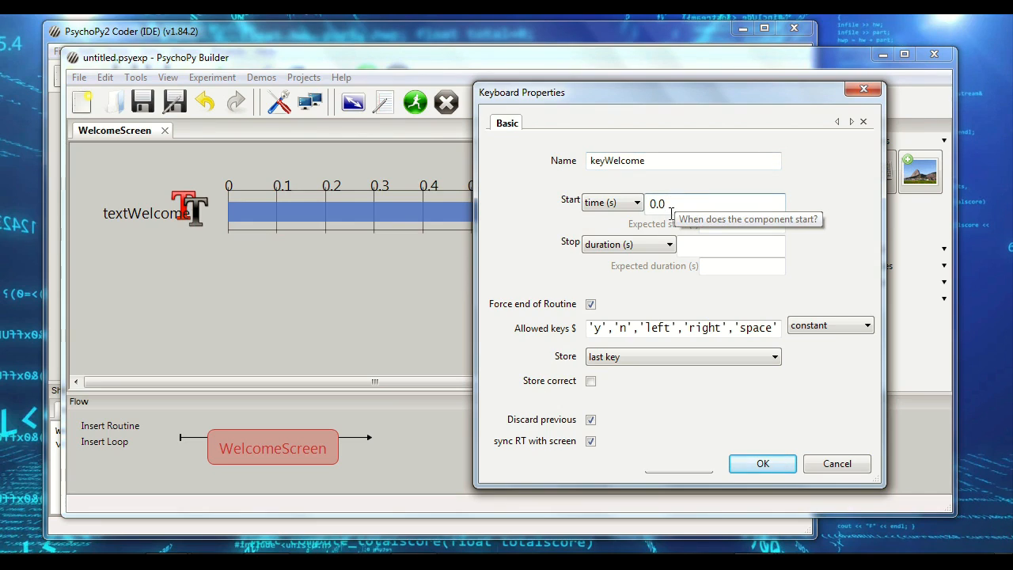
{"action": "double_click", "coordinate": [667, 205]}
{"action": "type", "text": "3"}
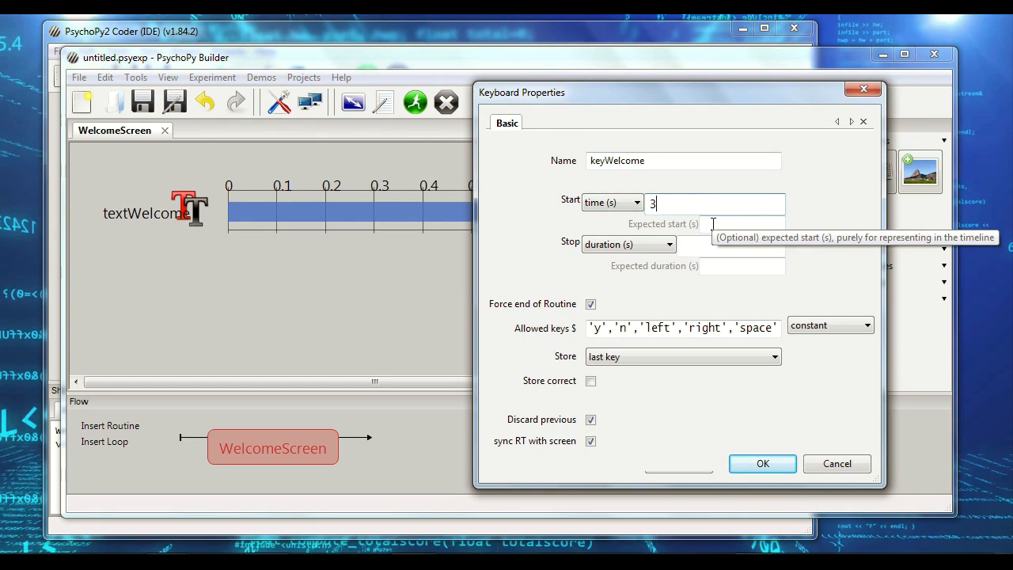
{"action": "key", "text": "BackSpace"}
{"action": "type", "text": "0"}
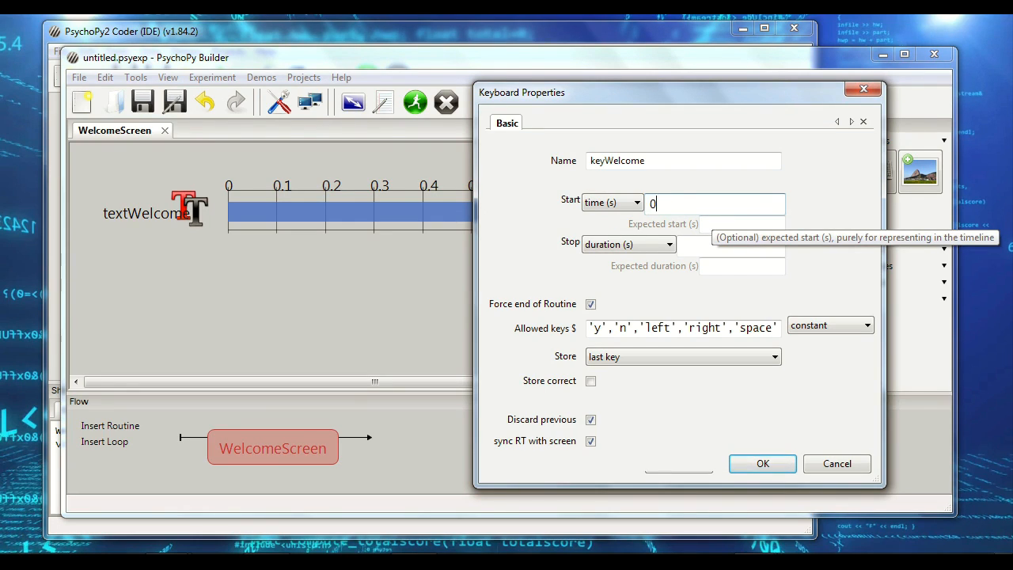
{"action": "left_click", "coordinate": [708, 244]}
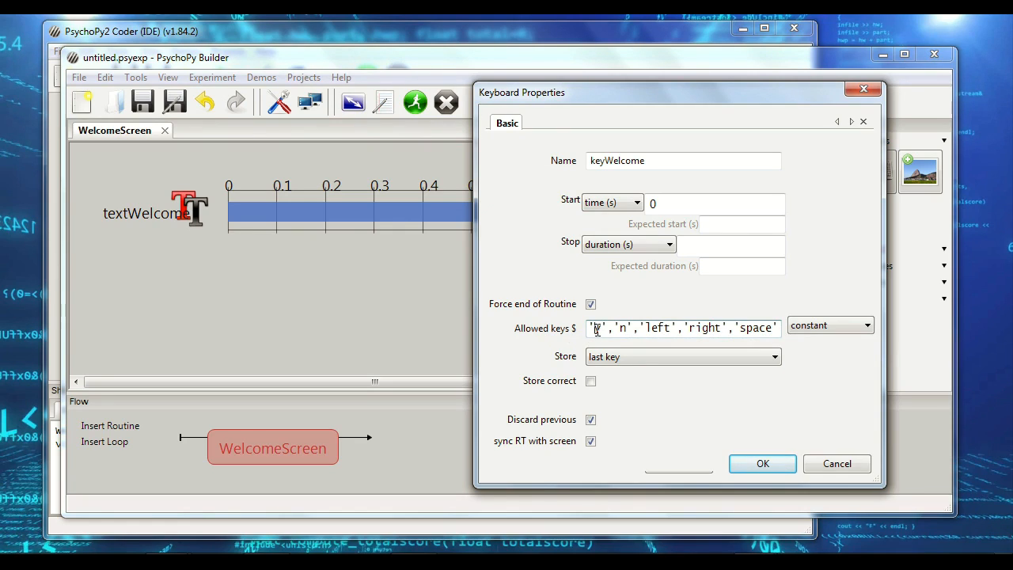
Step: Remove 'y', 'n', 'left' and 'right' from keyWelcome's allowed keys so that only 'space' is accepted
{"action": "left_click", "coordinate": [735, 327]}
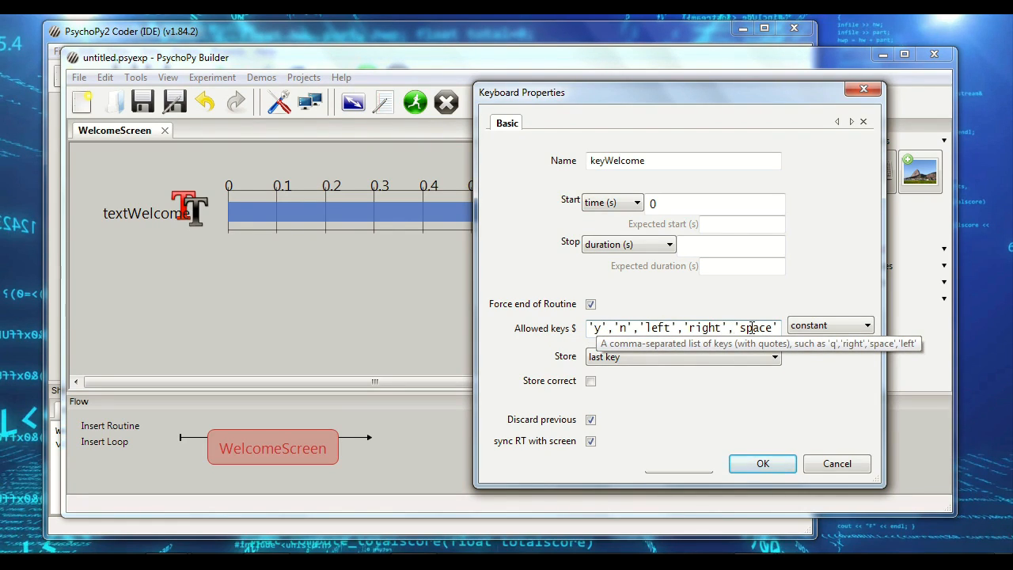
{"action": "key", "text": "Home"}
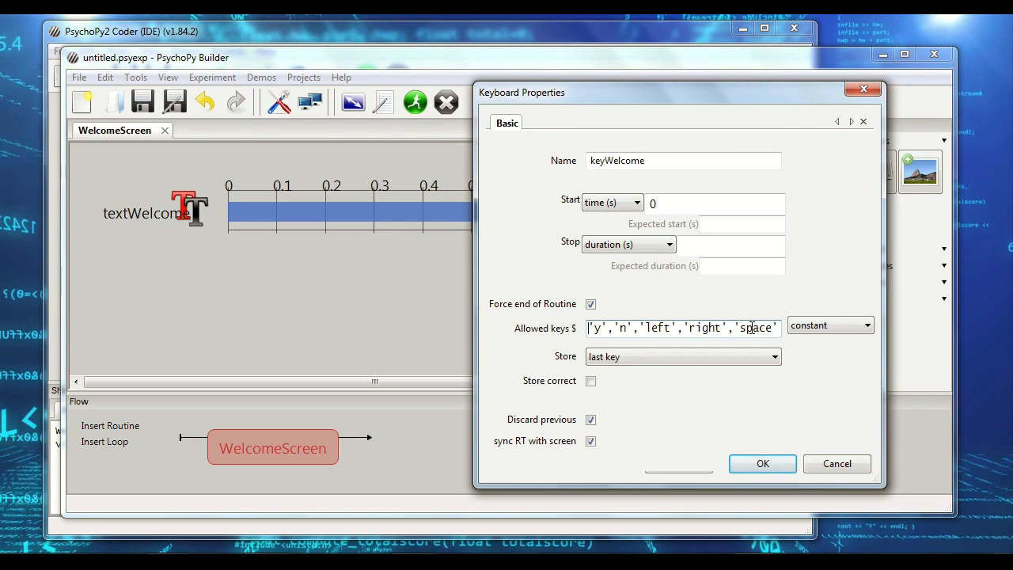
{"action": "double_click", "coordinate": [751, 328]}
{"action": "key", "text": "shift+Left"}
{"action": "key", "text": "shift+Left"}
{"action": "key", "text": "shift+Left"}
{"action": "key", "text": "shift+Left"}
{"action": "key", "text": "shift+Left"}
{"action": "key", "text": "shift+Left"}
{"action": "key", "text": "shift+Left"}
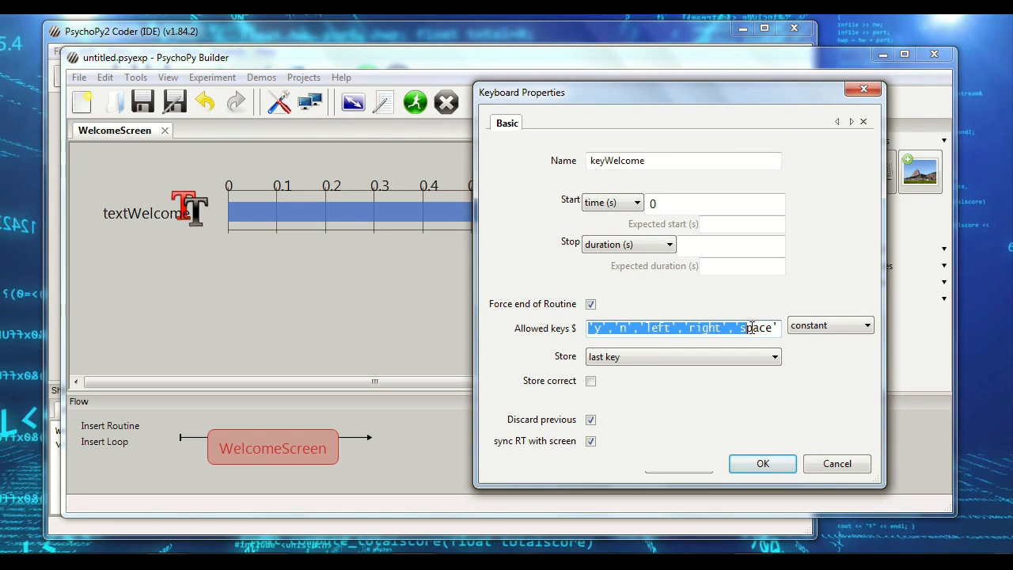
{"action": "key", "text": "BackSpace"}
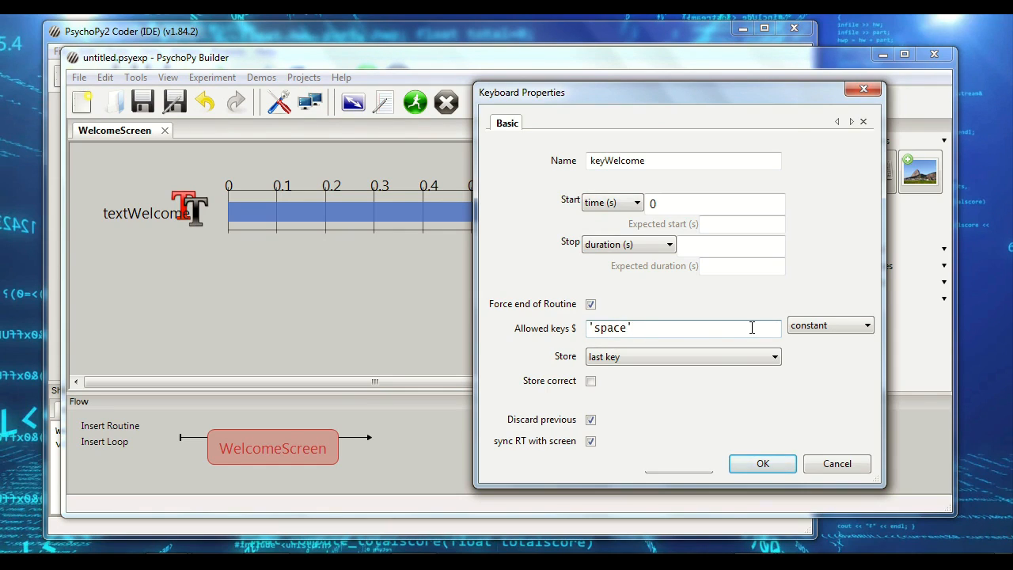
Step: Try adding 'enter', 'a' and '2' to the allowed keys, then delete them so only 'space' is listed
{"action": "type", "text": "'enter'"}
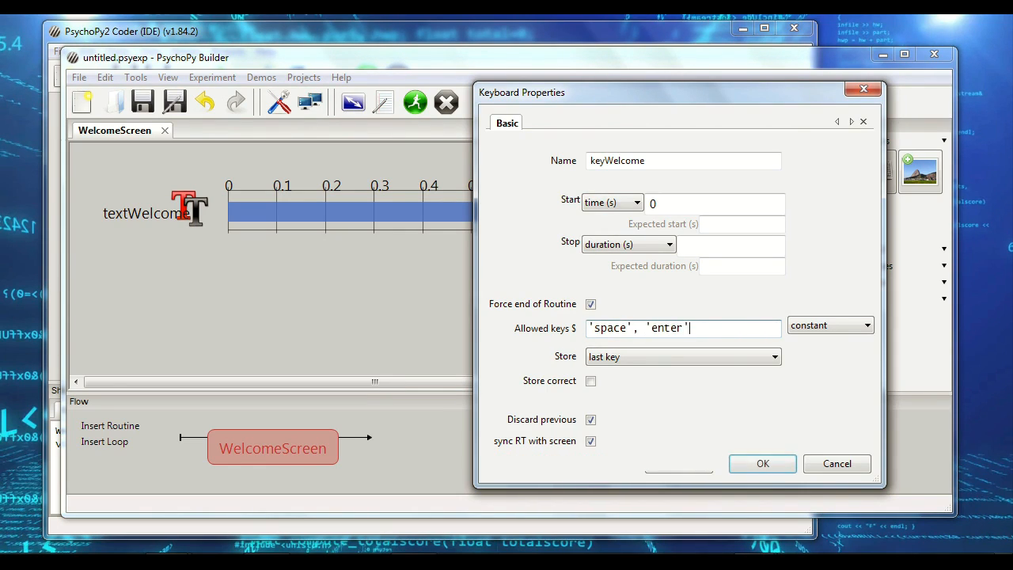
{"action": "type", "text": ", 'a'"}
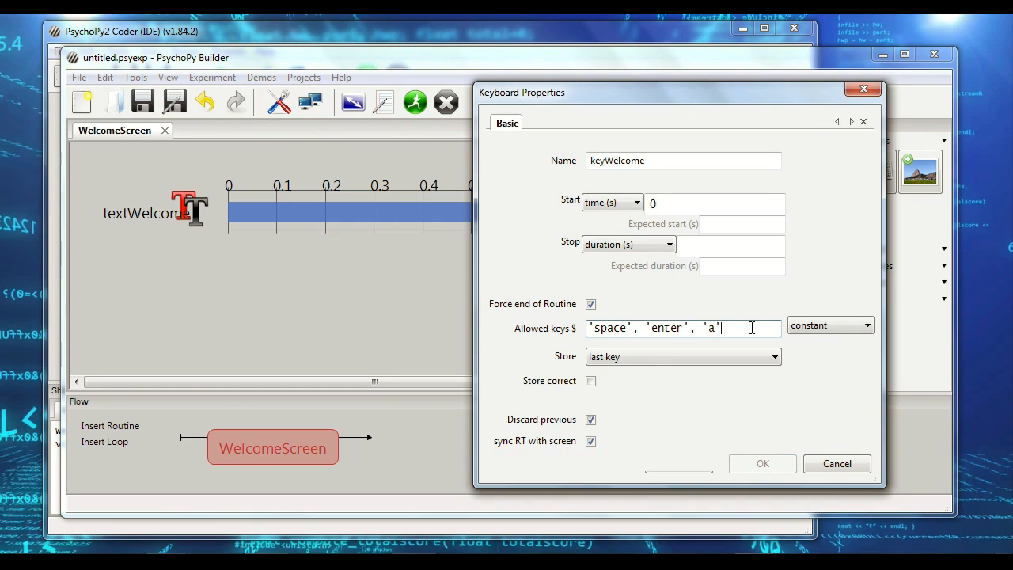
{"action": "type", "text": ", '2'"}
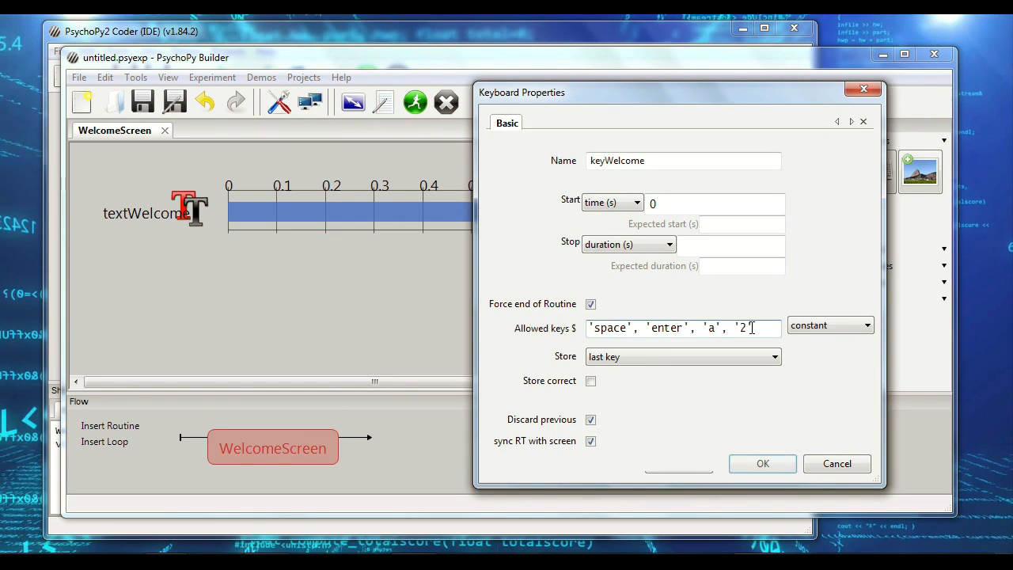
{"action": "key", "text": "shift+Home"}
{"action": "key", "text": "ctrl+shift+Right"}
{"action": "key", "text": "shift+Left"}
{"action": "key", "text": "shift+Left"}
{"action": "key", "text": "BackSpace"}
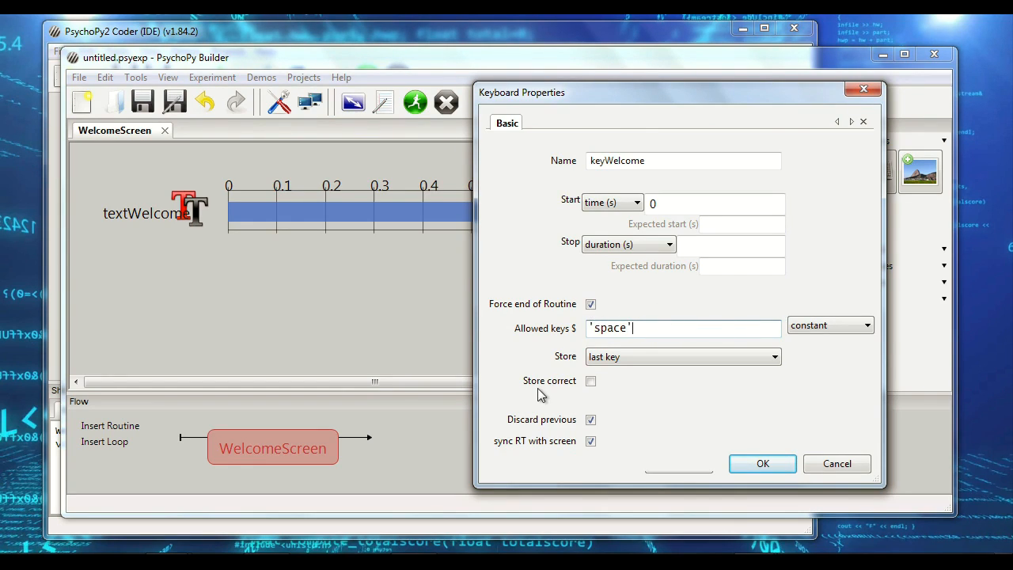
Step: Review the response storage options, keep last key, and accept the keyWelcome component into the routine
{"action": "left_click", "coordinate": [734, 357]}
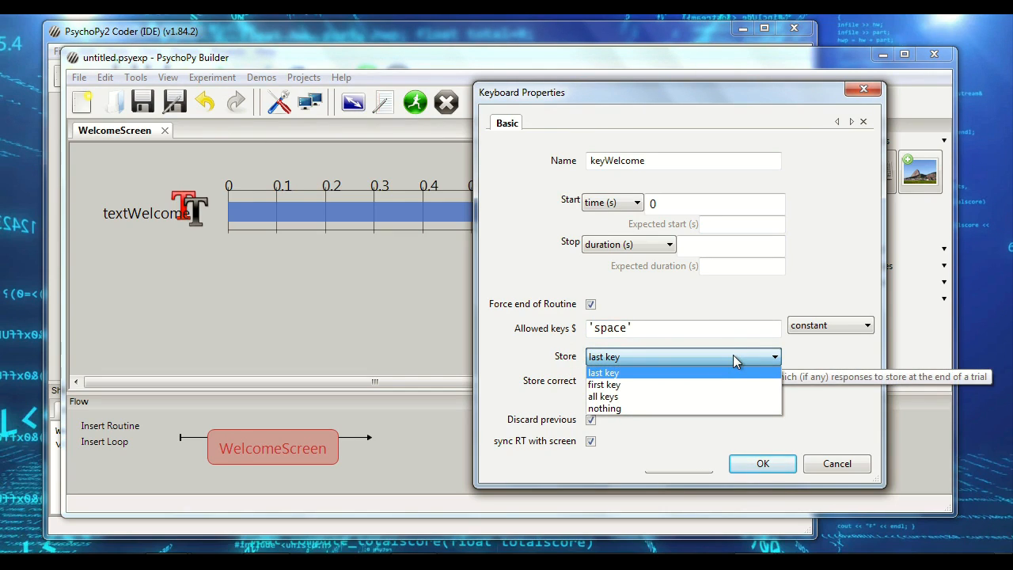
{"action": "left_click", "coordinate": [733, 358]}
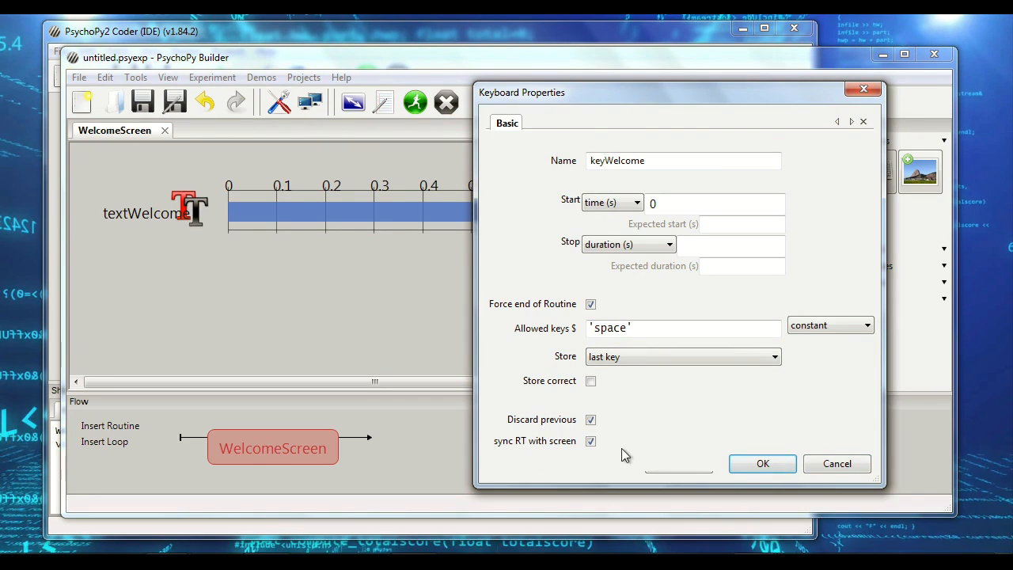
{"action": "left_click", "coordinate": [768, 463]}
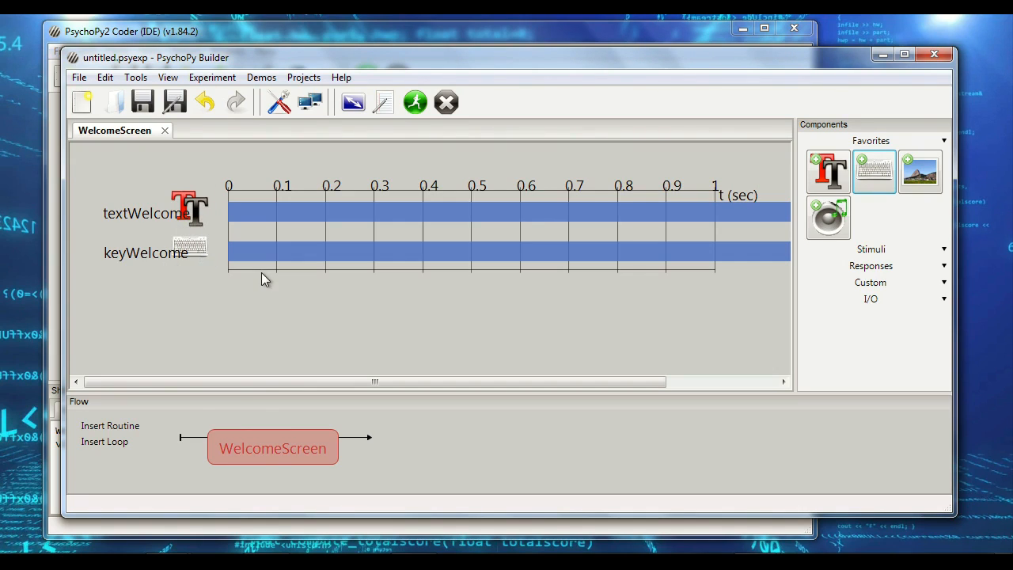
Step: Run the experiment, saving it as Demo1.psyexp in the PsychoPy Demo folder
{"action": "left_click", "coordinate": [415, 109]}
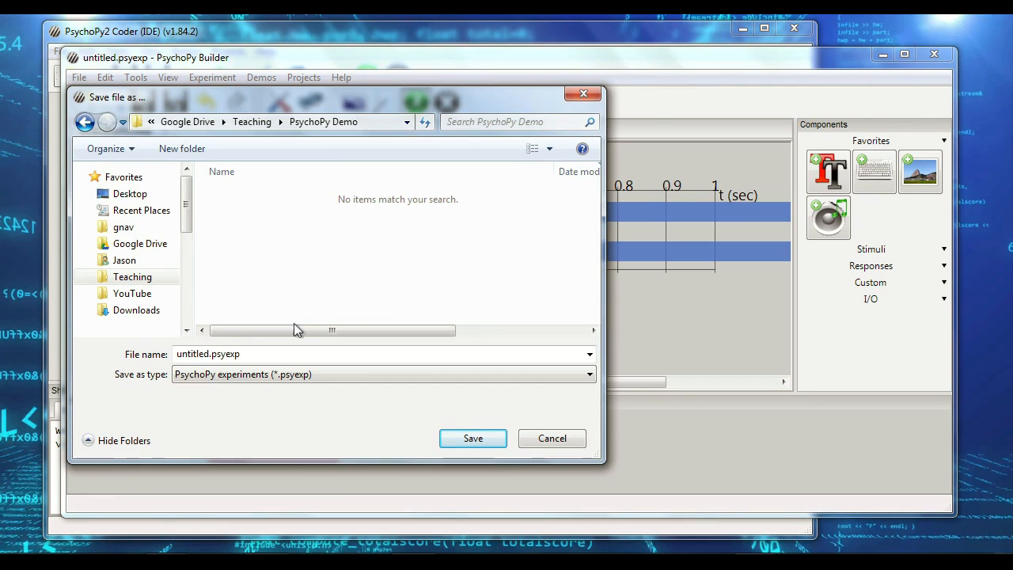
{"action": "double_click", "coordinate": [205, 353]}
{"action": "left_click", "coordinate": [209, 355]}
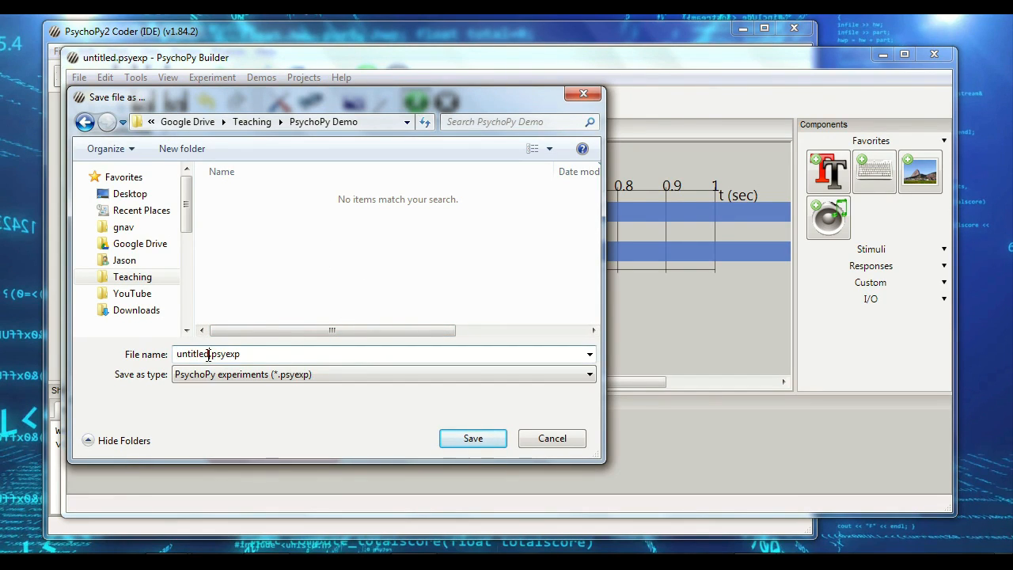
{"action": "key", "text": "shift+Home"}
{"action": "type", "text": "Demo1"}
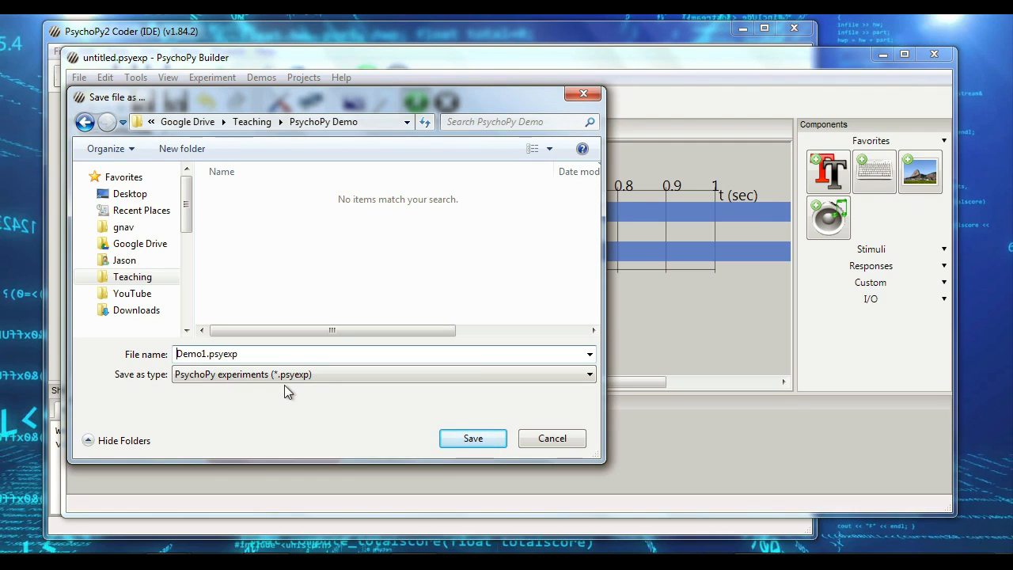
{"action": "key", "text": "Return"}
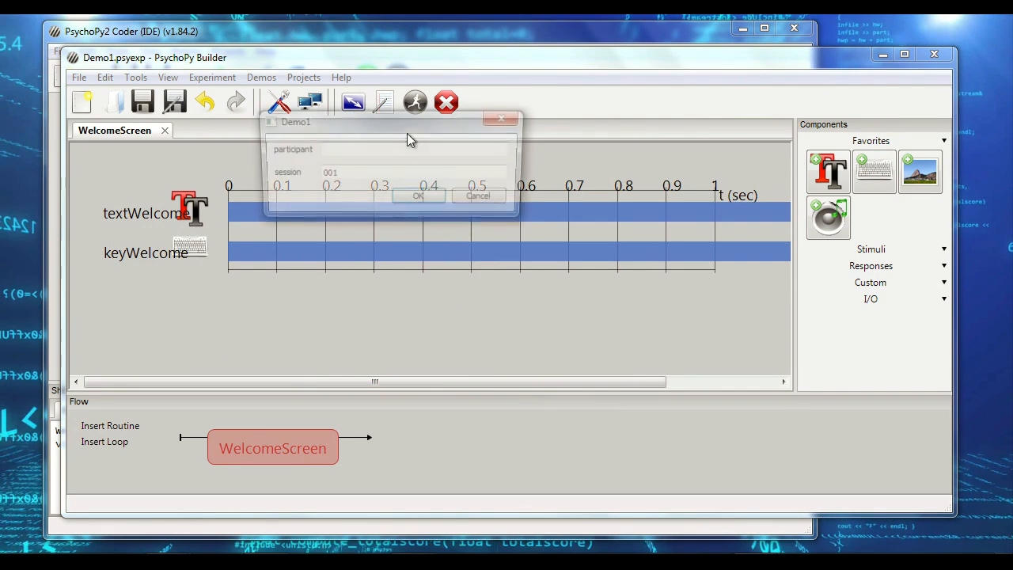
Step: Try 2, 3, 4, 5, 8, 9 and 10 as participant numbers in the Demo1 run dialog, clearing the field after each
{"action": "left_click_drag", "start_coordinate": [376, 125], "coordinate": [568, 176]}
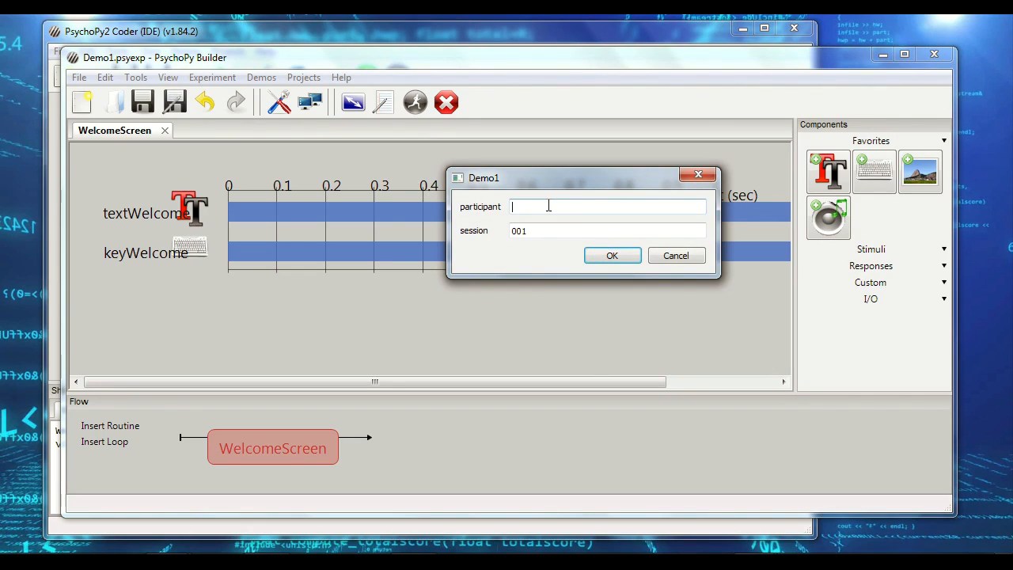
{"action": "type", "text": "2"}
{"action": "key", "text": "BackSpace"}
{"action": "type", "text": "3"}
{"action": "key", "text": "BackSpace"}
{"action": "type", "text": "4"}
{"action": "key", "text": "BackSpace"}
{"action": "type", "text": "5"}
{"action": "key", "text": "BackSpace"}
{"action": "type", "text": "4"}
{"action": "key", "text": "BackSpace"}
{"action": "type", "text": "5"}
{"action": "key", "text": "BackSpace"}
{"action": "type", "text": "8"}
{"action": "key", "text": "BackSpace"}
{"action": "type", "text": "9"}
{"action": "key", "text": "BackSpace"}
{"action": "type", "text": "10"}
{"action": "key", "text": "BackSpace"}
{"action": "key", "text": "BackSpace"}
Step: Start the test run with the participant left blank, advance past the welcome text, and return to the Builder window
{"action": "key", "text": "Return"}
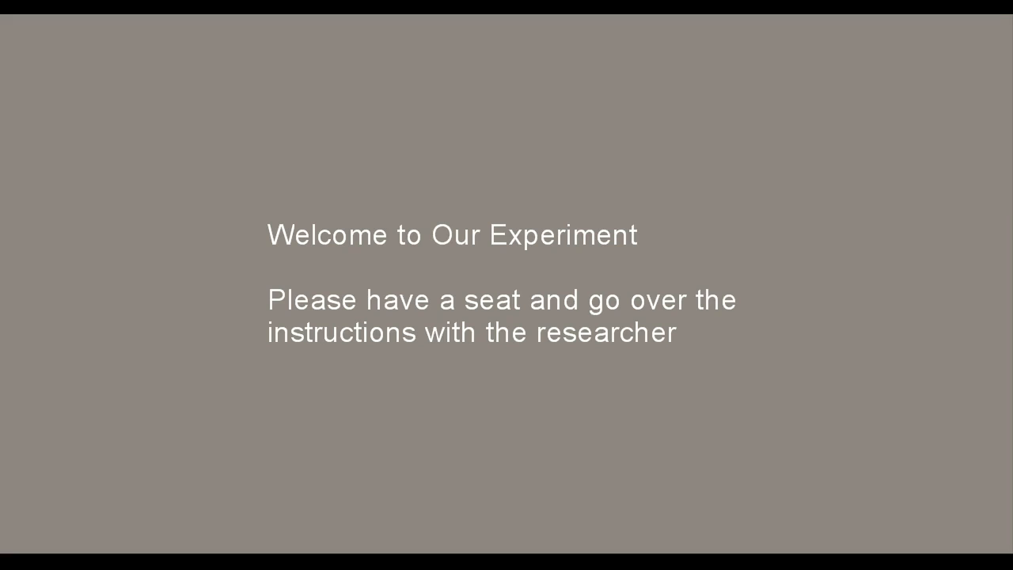
{"action": "key", "text": "space"}
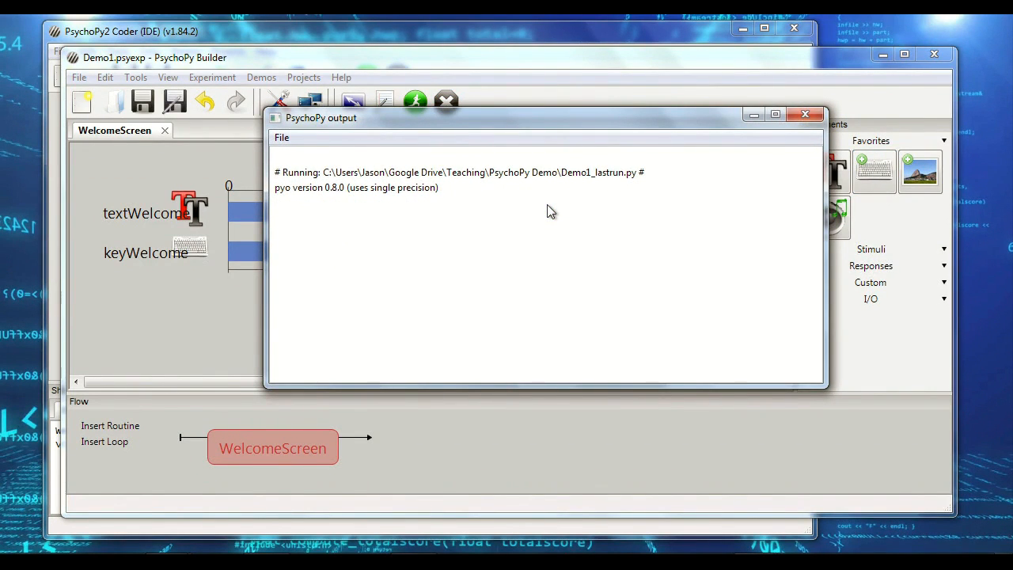
{"action": "left_click", "coordinate": [629, 70]}
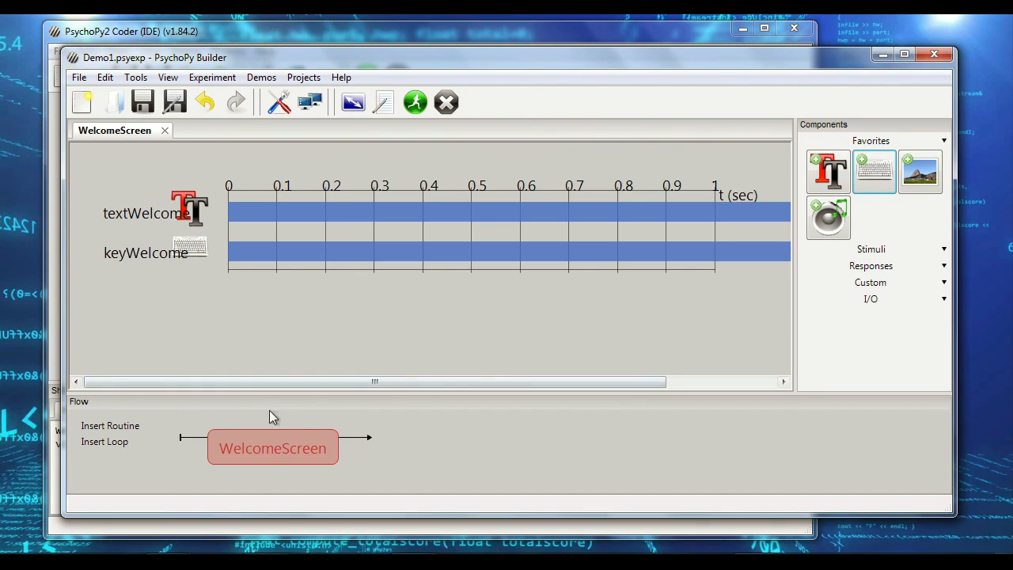
Step: Try inserting the existing WelcomeScreen routine a second time at the end of the flow, and remove that copy
{"action": "left_click", "coordinate": [133, 428]}
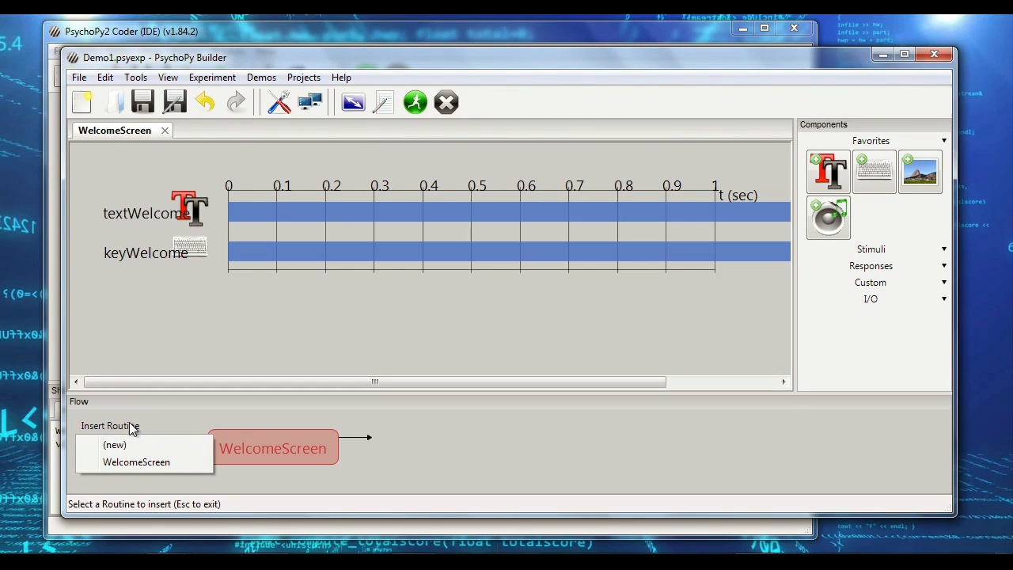
{"action": "left_click", "coordinate": [149, 461]}
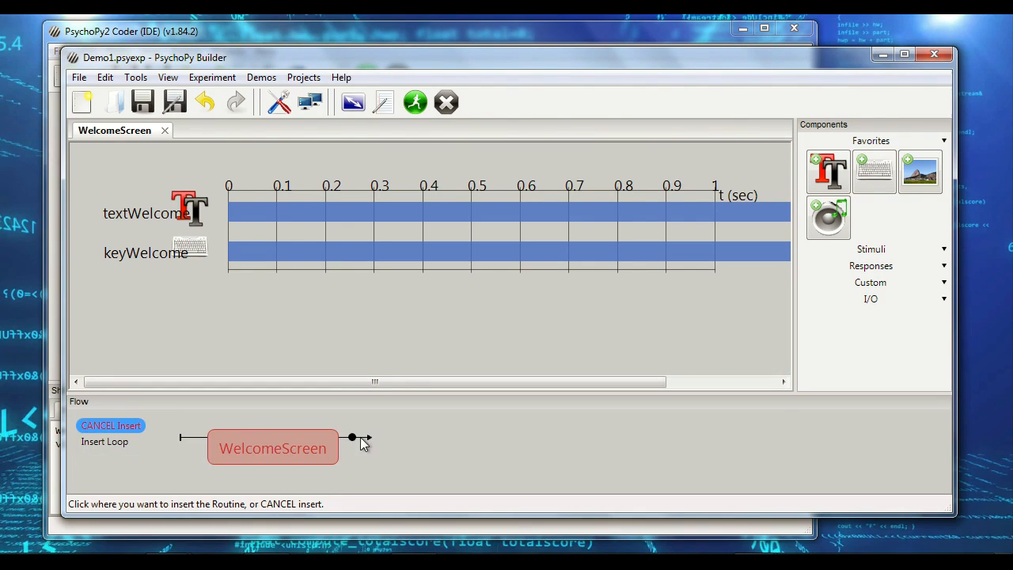
{"action": "left_click", "coordinate": [360, 436]}
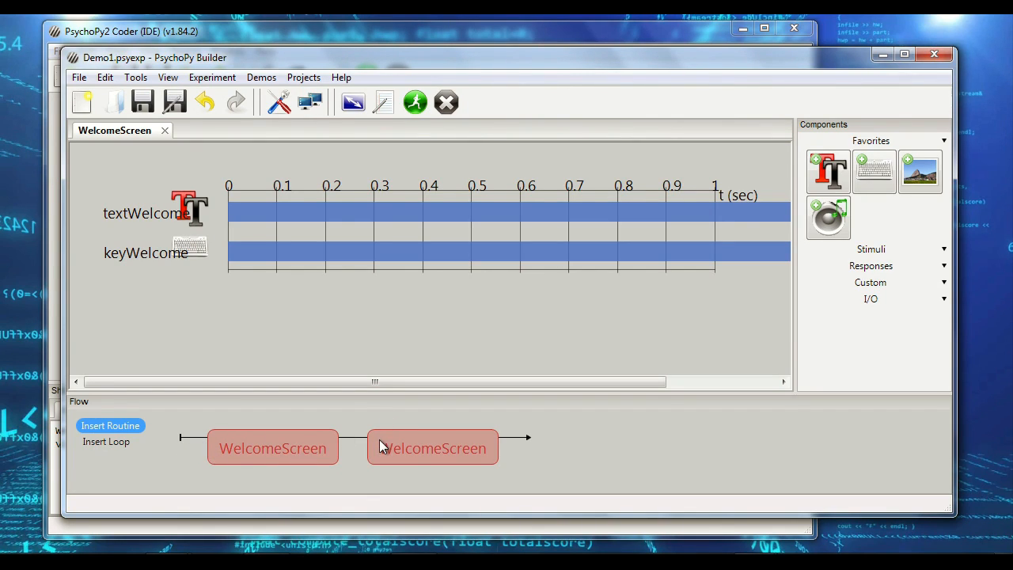
{"action": "right_click", "coordinate": [402, 441]}
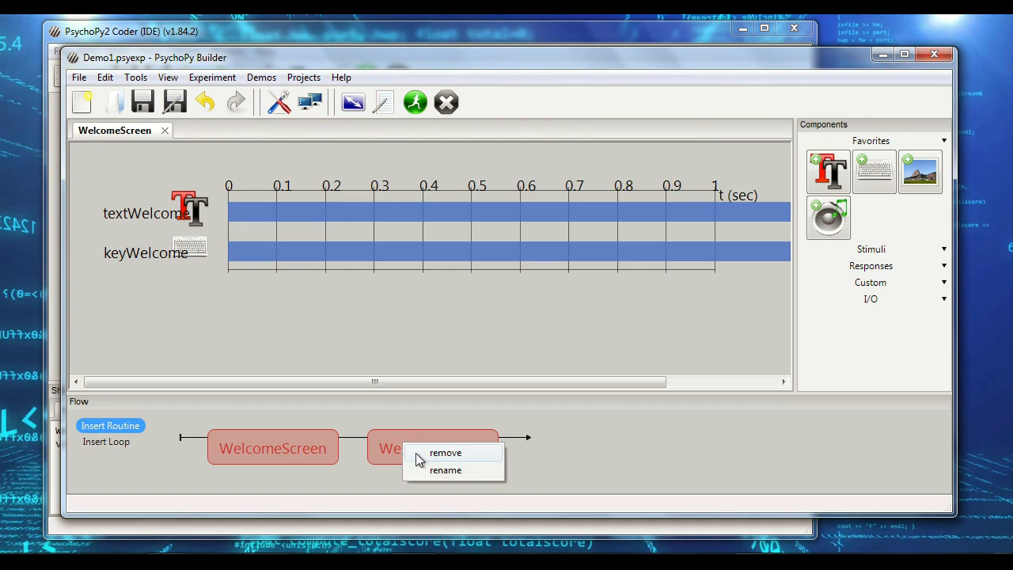
{"action": "left_click", "coordinate": [421, 454]}
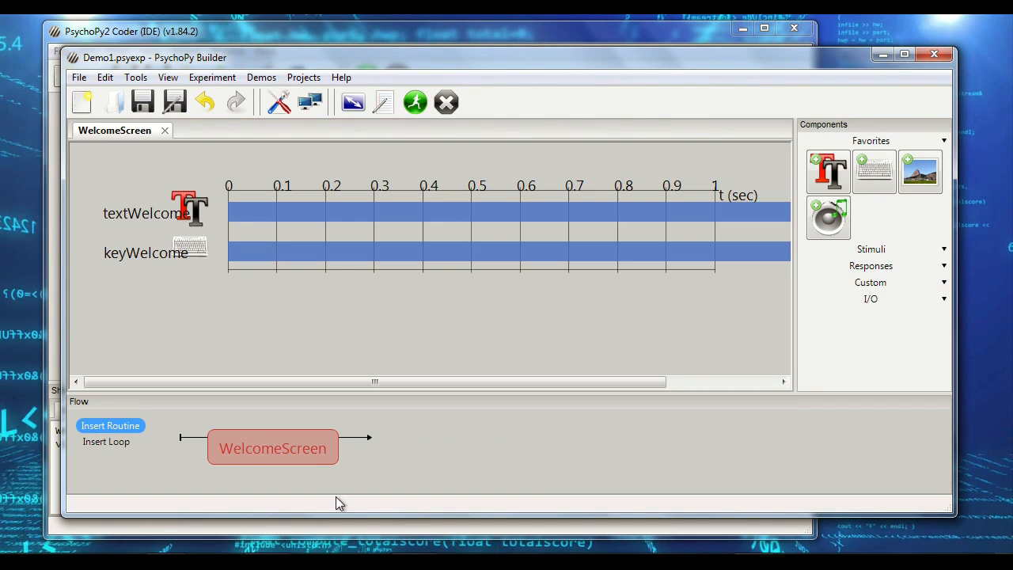
Step: Create a new routine named StudyTrial and insert it after WelcomeScreen in the flow
{"action": "left_click", "coordinate": [127, 426]}
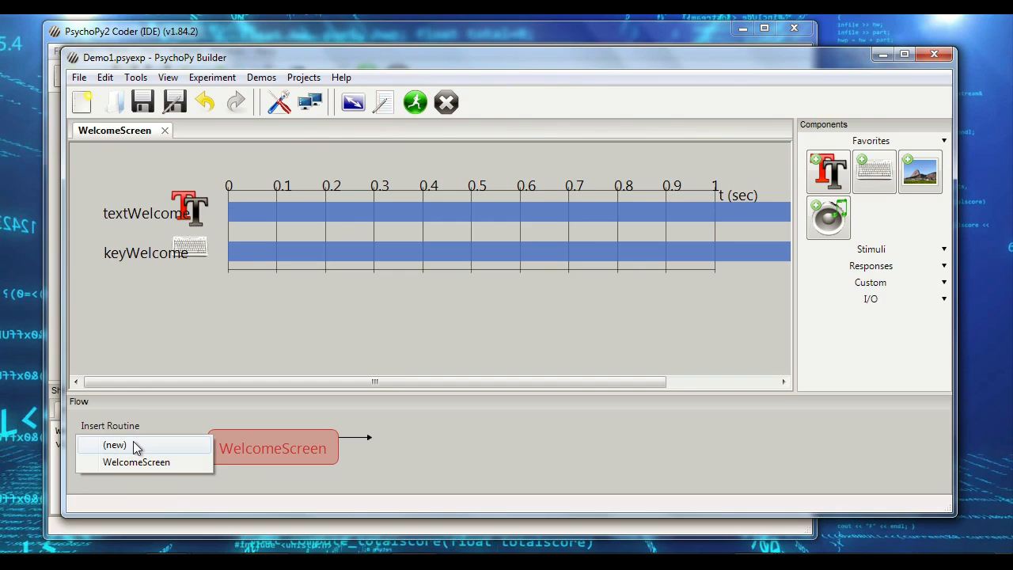
{"action": "left_click", "coordinate": [119, 445]}
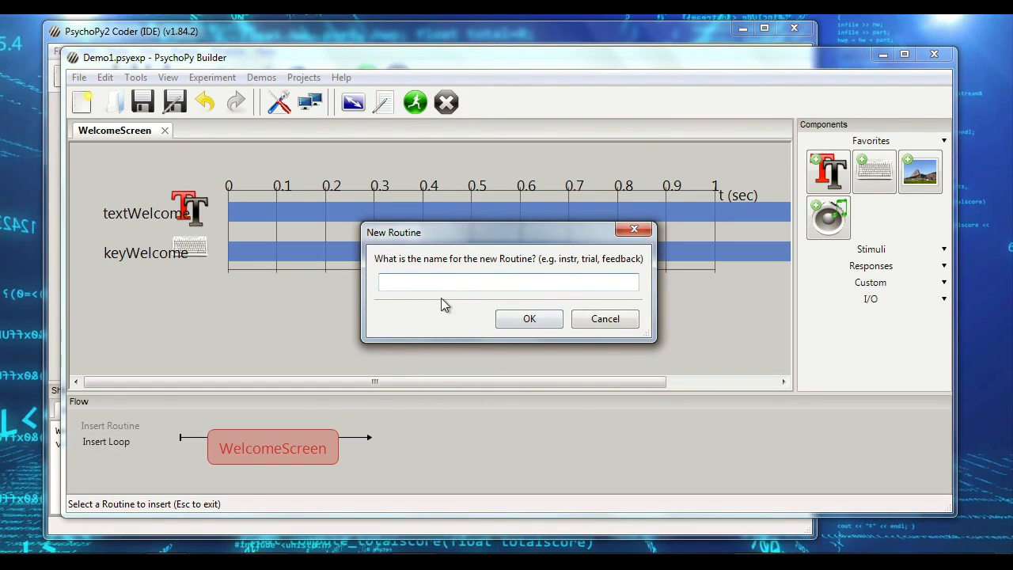
{"action": "left_click_drag", "start_coordinate": [491, 238], "coordinate": [572, 242]}
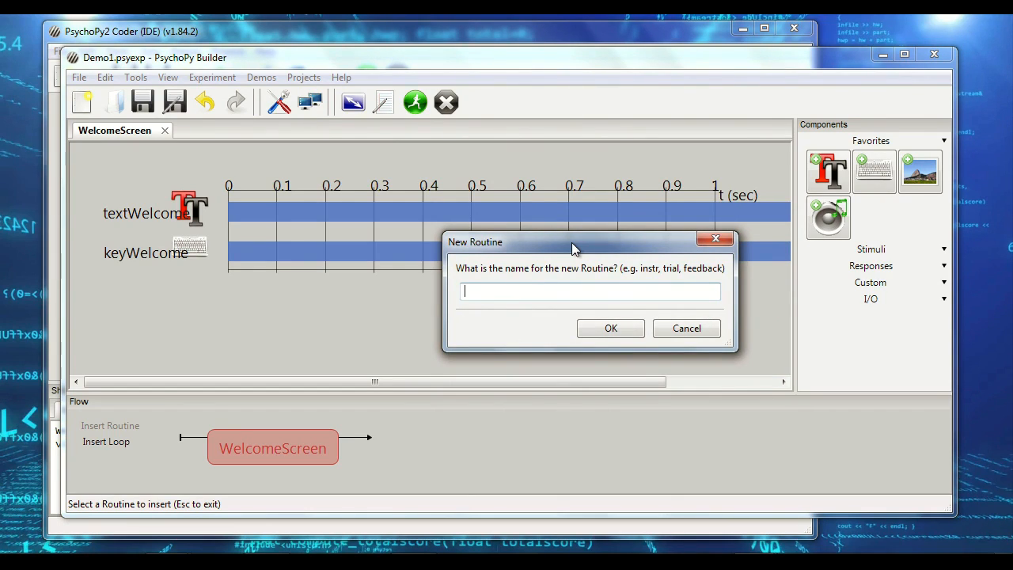
{"action": "type", "text": "StudyTrial"}
{"action": "key", "text": "Return"}
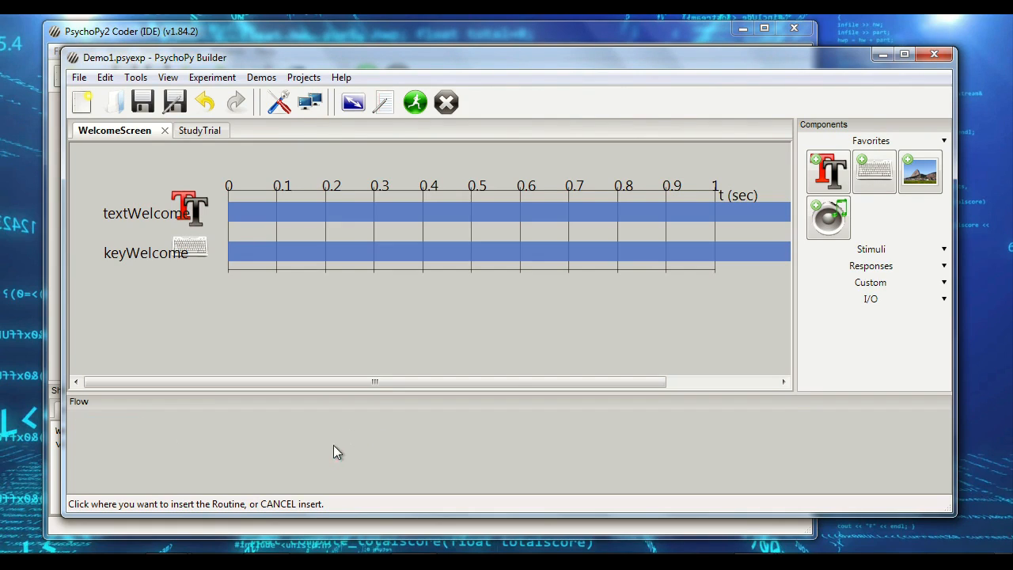
{"action": "left_click", "coordinate": [358, 437]}
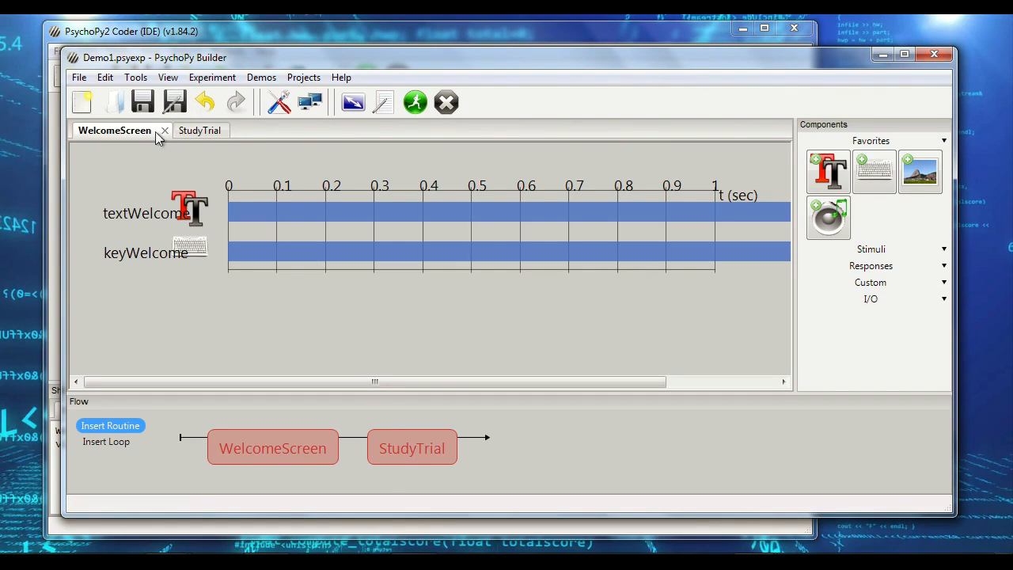
Step: Compare the WelcomeScreen and StudyTrial routines by switching between them, ending with StudyTrial open
{"action": "left_click", "coordinate": [202, 132]}
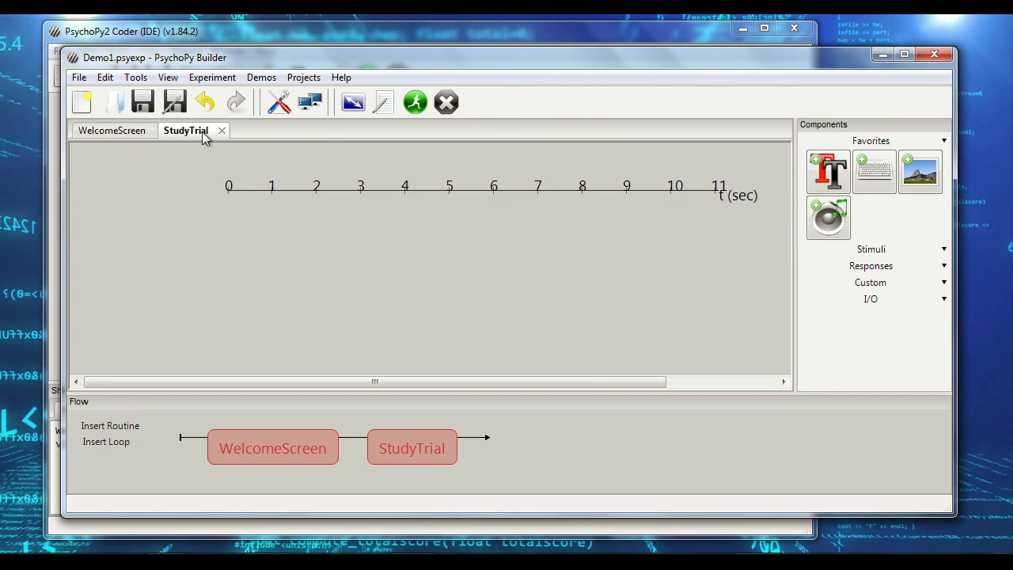
{"action": "left_click", "coordinate": [102, 131]}
{"action": "left_click", "coordinate": [413, 450]}
{"action": "left_click", "coordinate": [122, 132]}
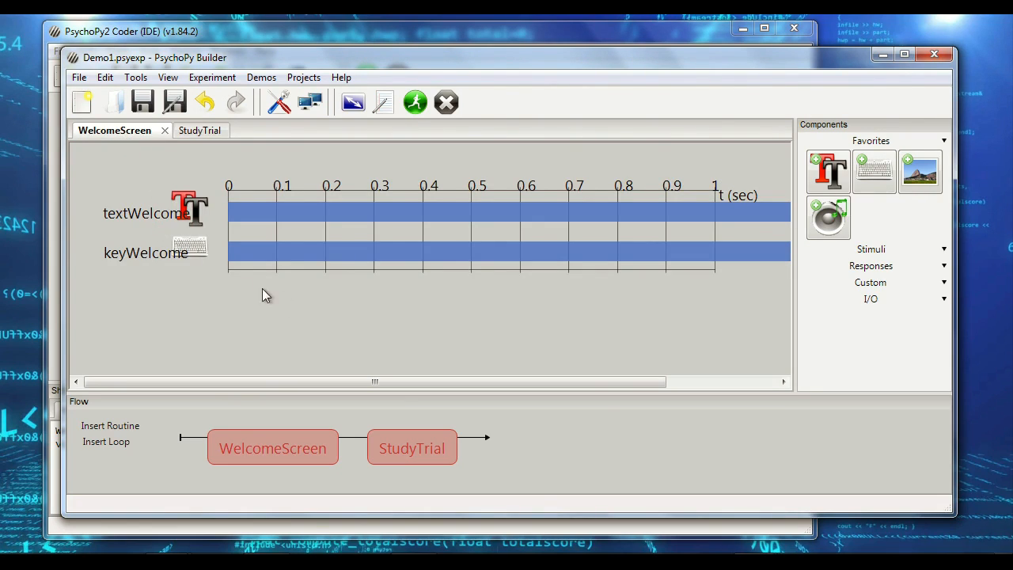
{"action": "left_click", "coordinate": [199, 133]}
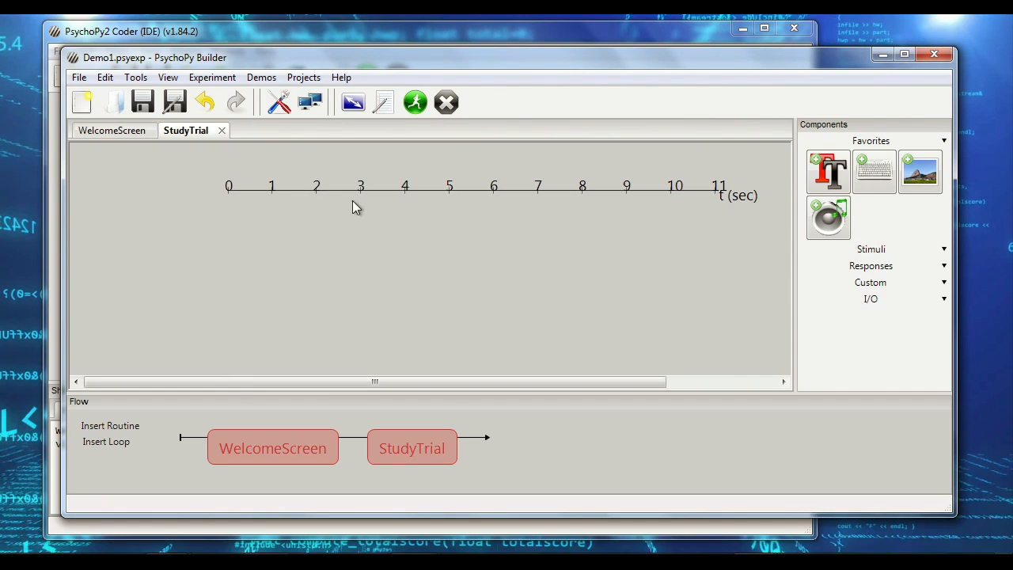
Step: Start a text component in the StudyTrial routine and name it textStudyWord
{"action": "left_click", "coordinate": [826, 177]}
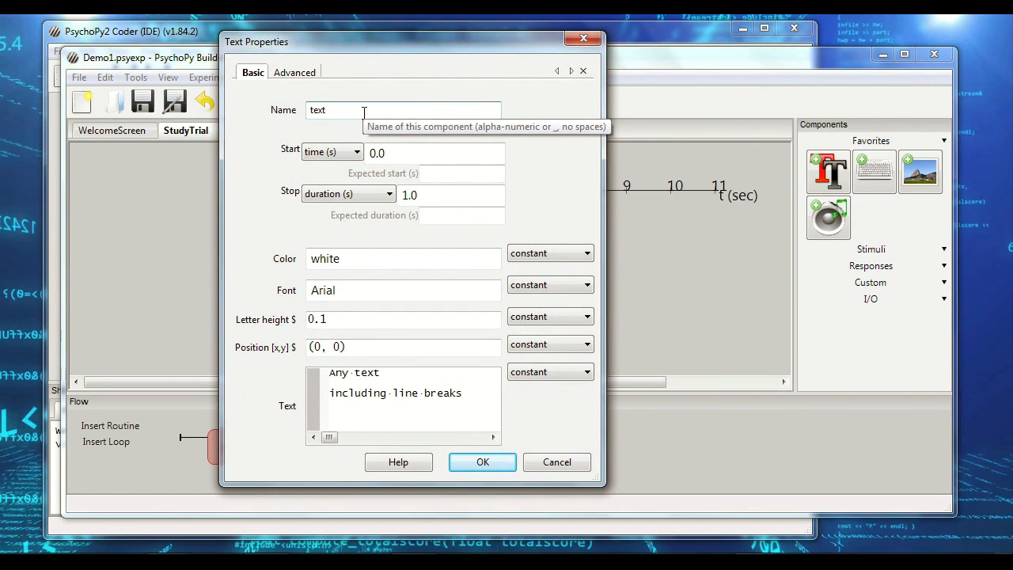
{"action": "type", "text": "StudyItem"}
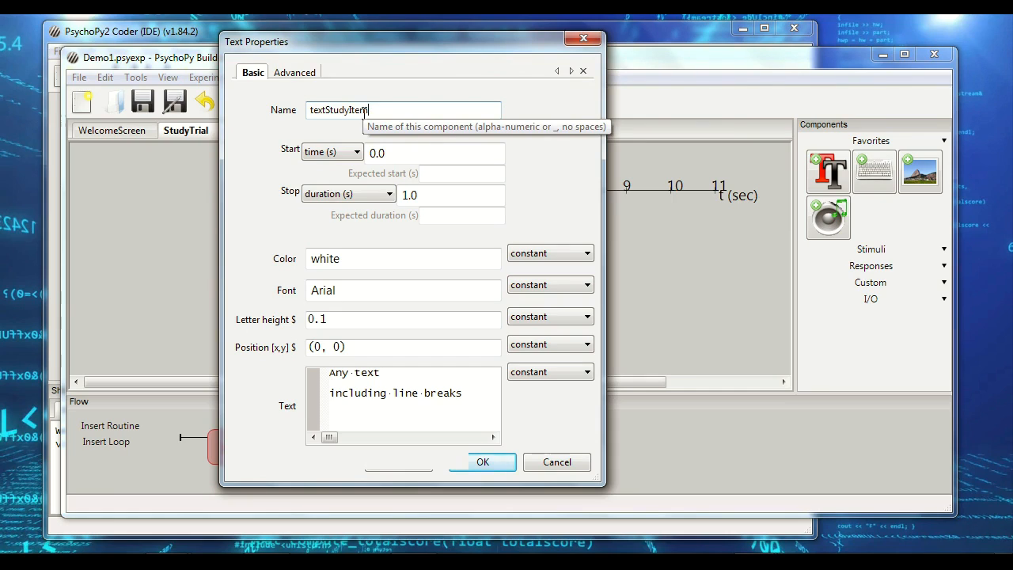
{"action": "key", "text": "BackSpace"}
{"action": "key", "text": "BackSpace"}
{"action": "key", "text": "BackSpace"}
{"action": "key", "text": "BackSpace"}
{"action": "type", "text": "Word"}
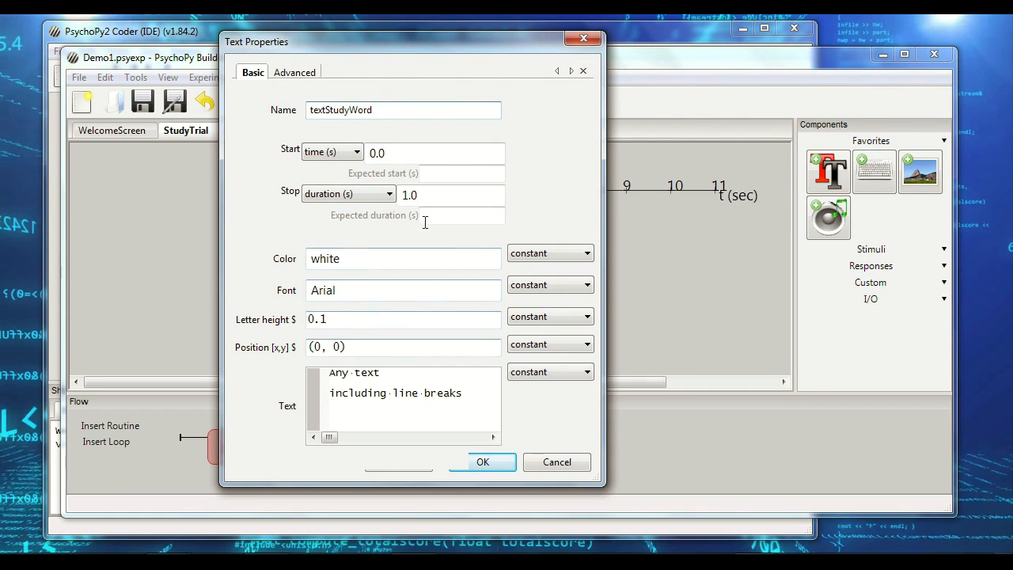
Step: Set textStudyWord's duration to 2 s and its text to "Study Word Goes Here", and accept the component
{"action": "double_click", "coordinate": [425, 194]}
{"action": "type", "text": "2"}
{"action": "left_click", "coordinate": [478, 396]}
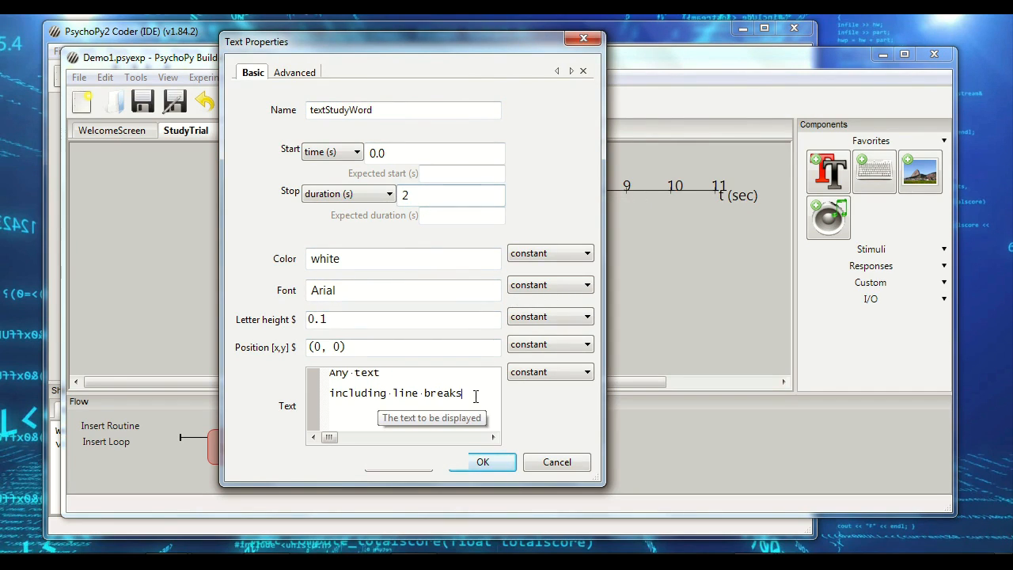
{"action": "left_click_drag", "start_coordinate": [478, 397], "coordinate": [258, 355]}
{"action": "type", "text": "St"}
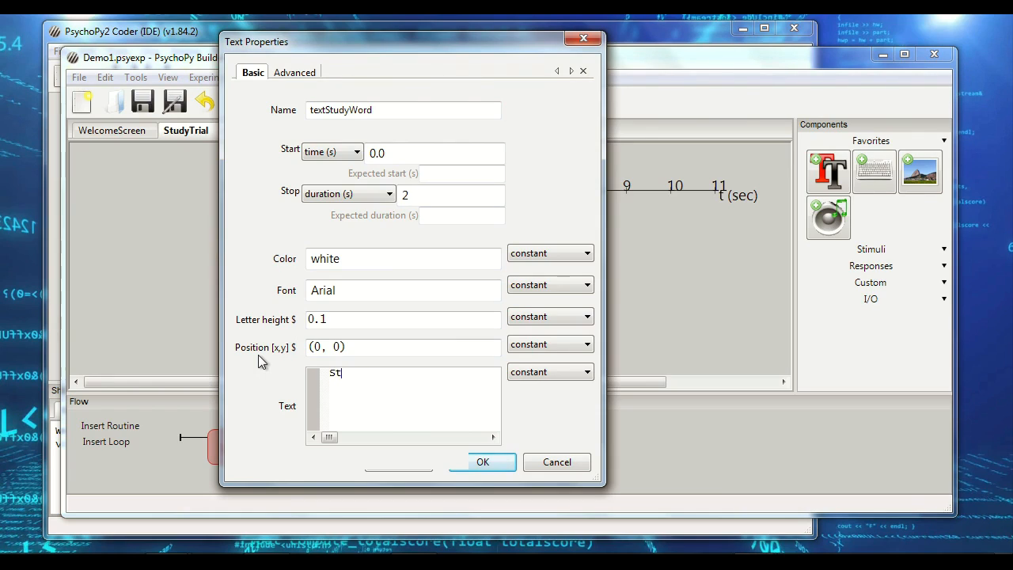
{"action": "type", "text": "udy Word Goes Here"}
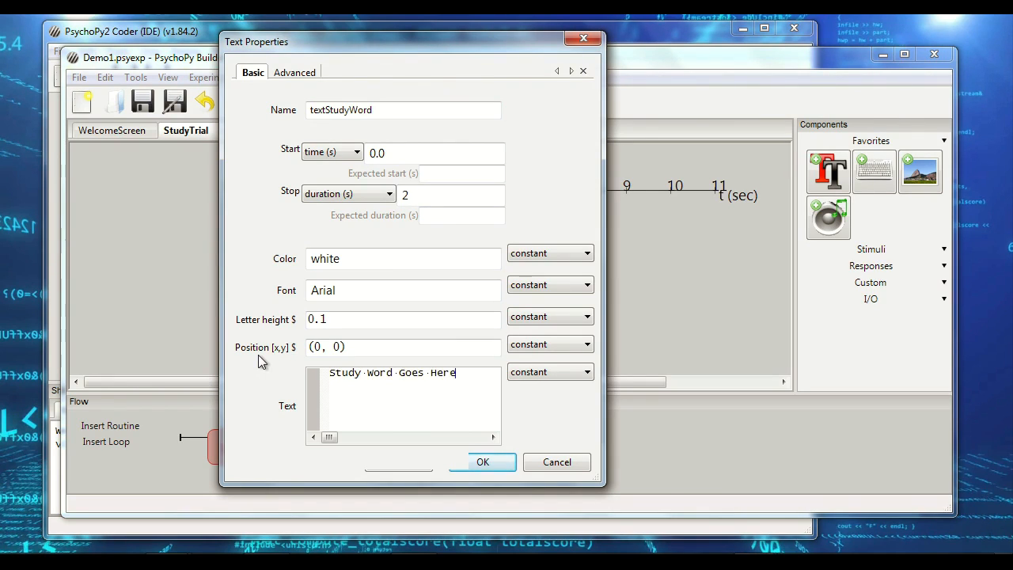
{"action": "left_click", "coordinate": [496, 460]}
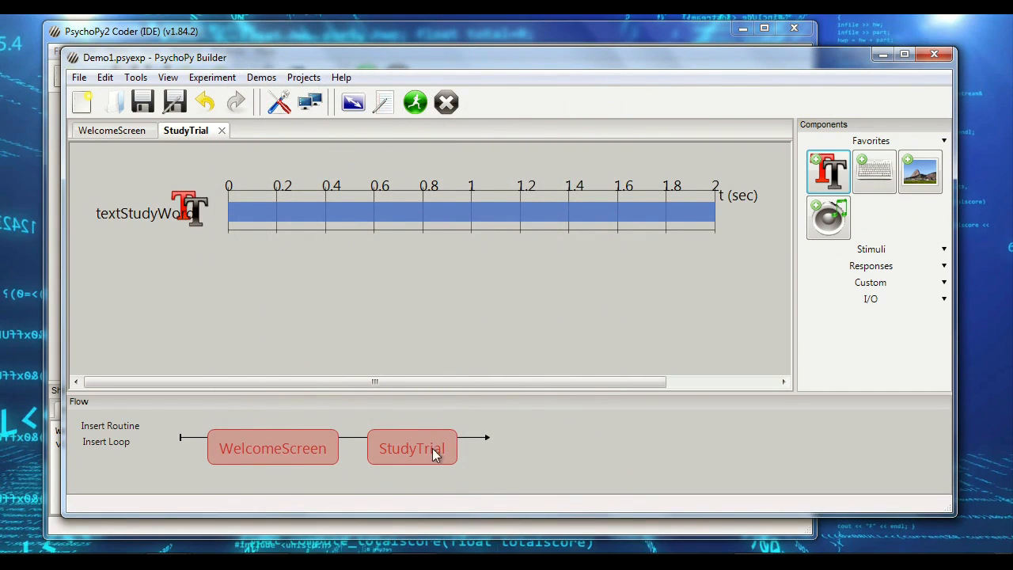
Step: Reopen textStudyWord's properties to examine its text, and close them without changing anything
{"action": "left_click", "coordinate": [197, 225]}
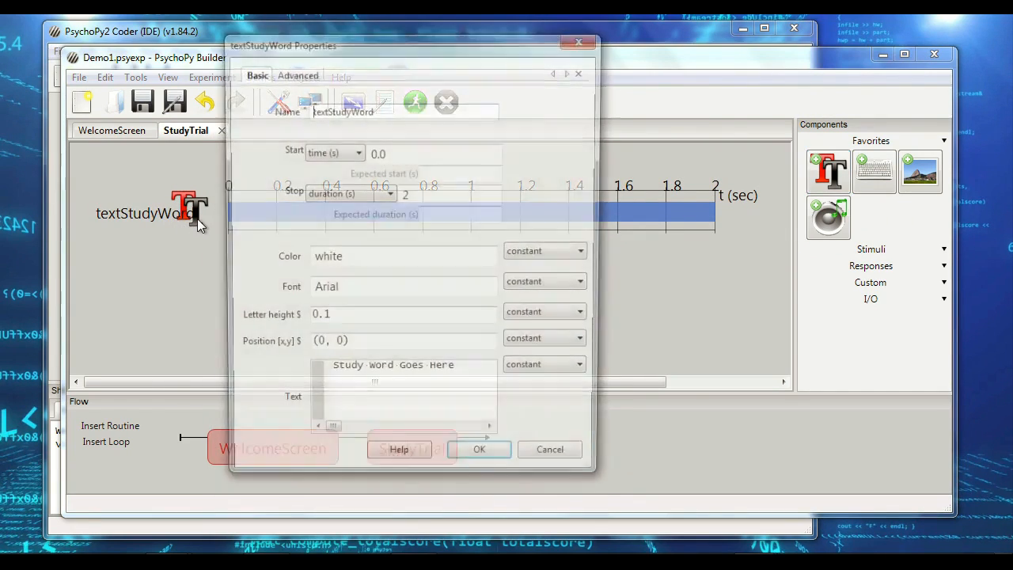
{"action": "left_click_drag", "start_coordinate": [466, 374], "coordinate": [329, 374]}
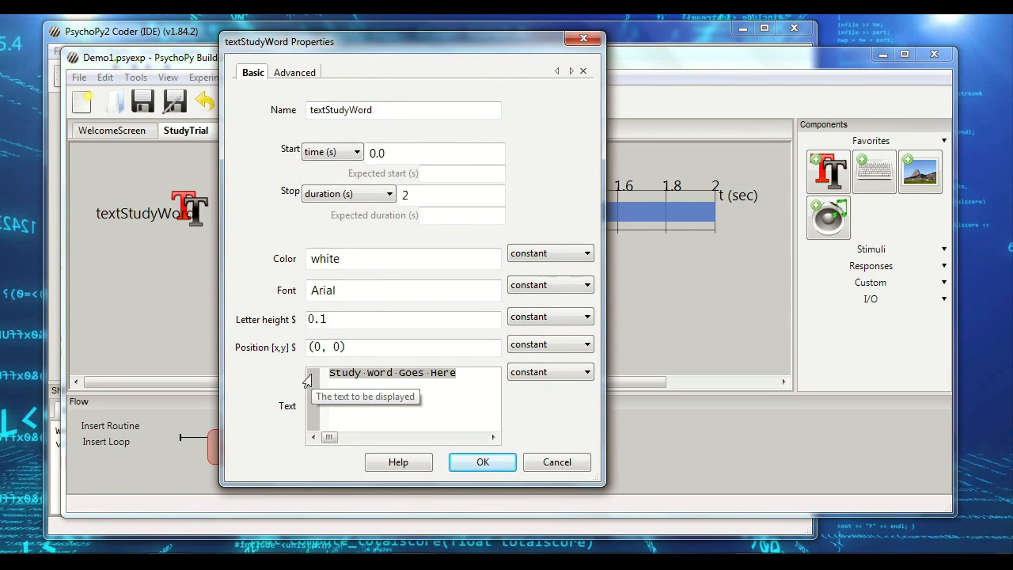
{"action": "left_click", "coordinate": [564, 463]}
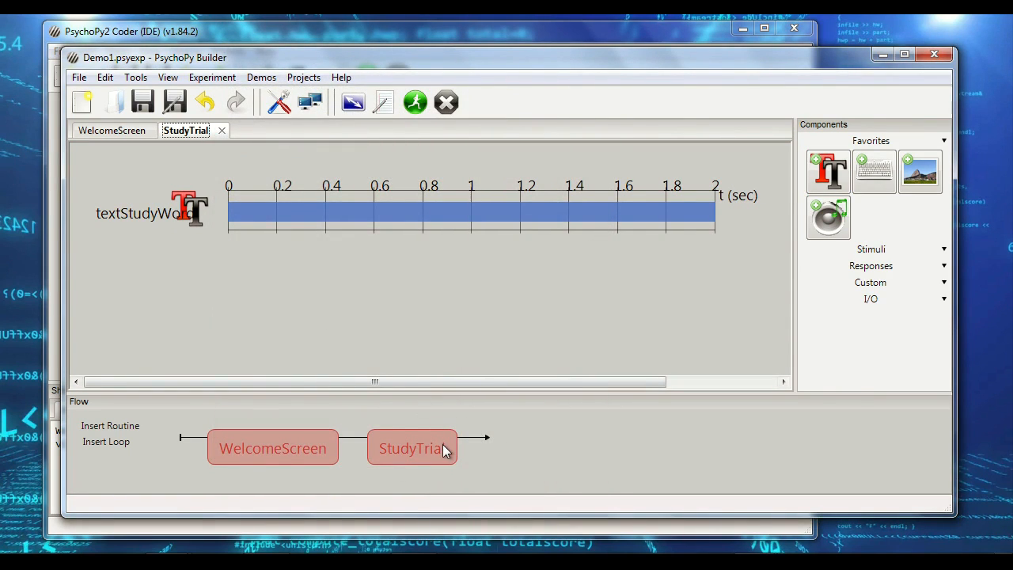
{"action": "left_click", "coordinate": [398, 187]}
{"action": "left_click", "coordinate": [552, 467]}
Step: Insert a loop around only the StudyTrial routine, accepting the name trials, the random loop type and 5 repetitions
{"action": "left_click", "coordinate": [100, 444]}
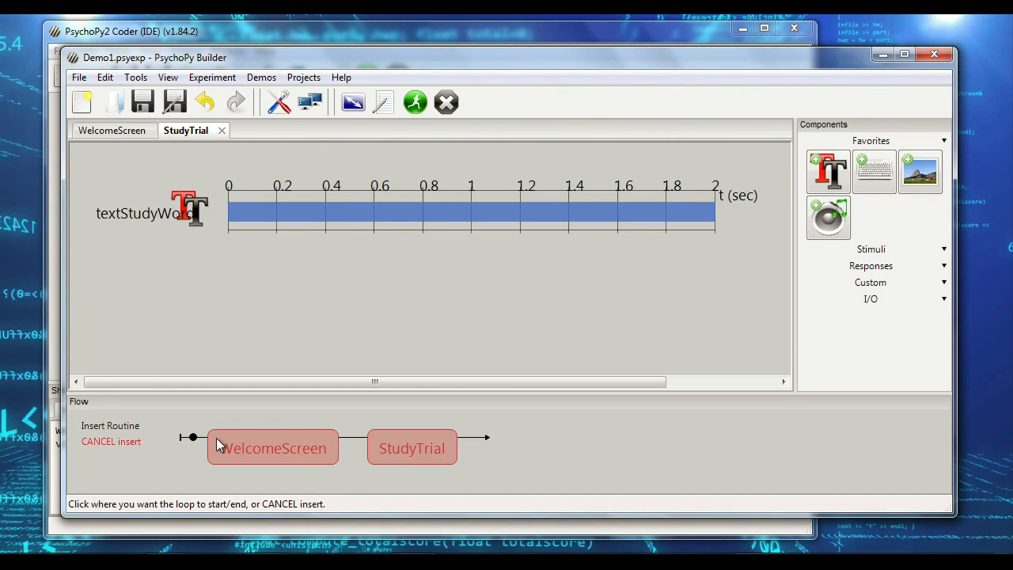
{"action": "left_click", "coordinate": [356, 436]}
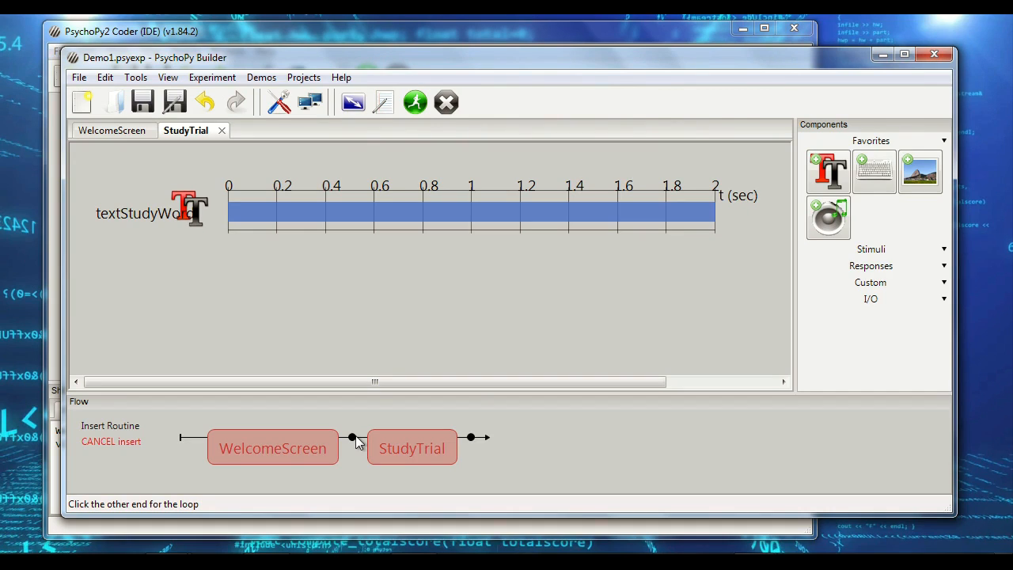
{"action": "left_click", "coordinate": [473, 445]}
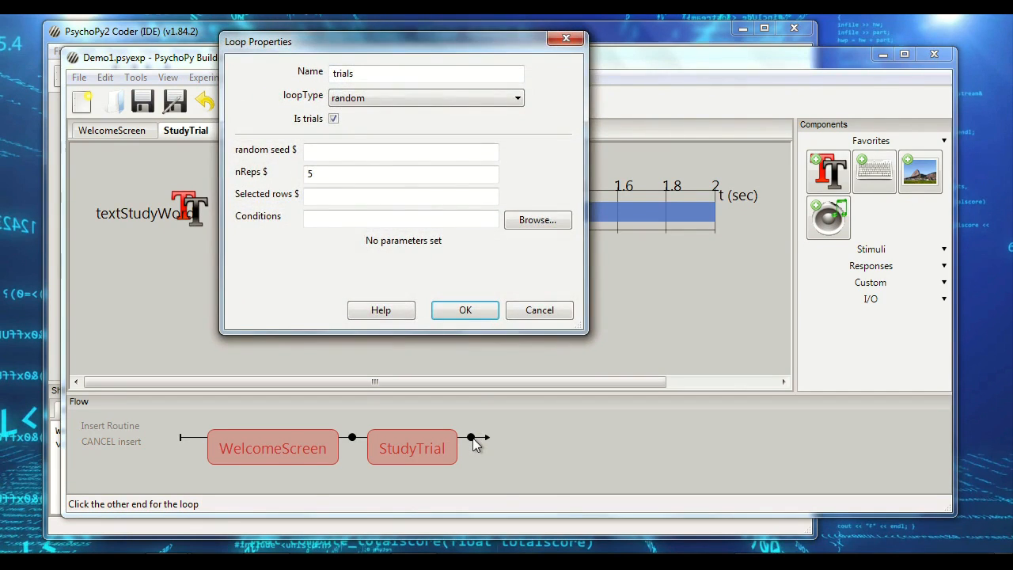
{"action": "left_click_drag", "start_coordinate": [409, 52], "coordinate": [751, 111]}
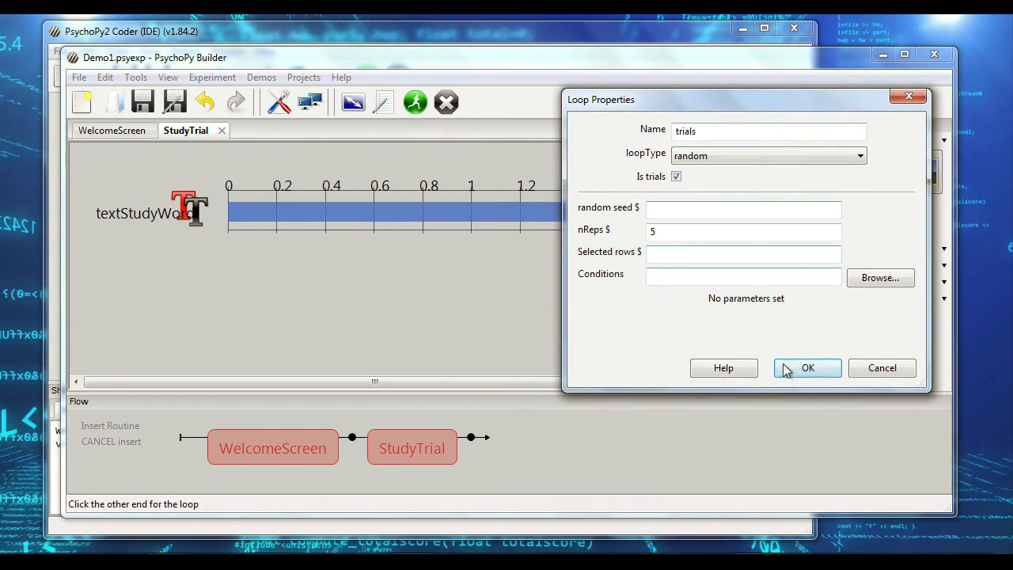
{"action": "left_click", "coordinate": [792, 371]}
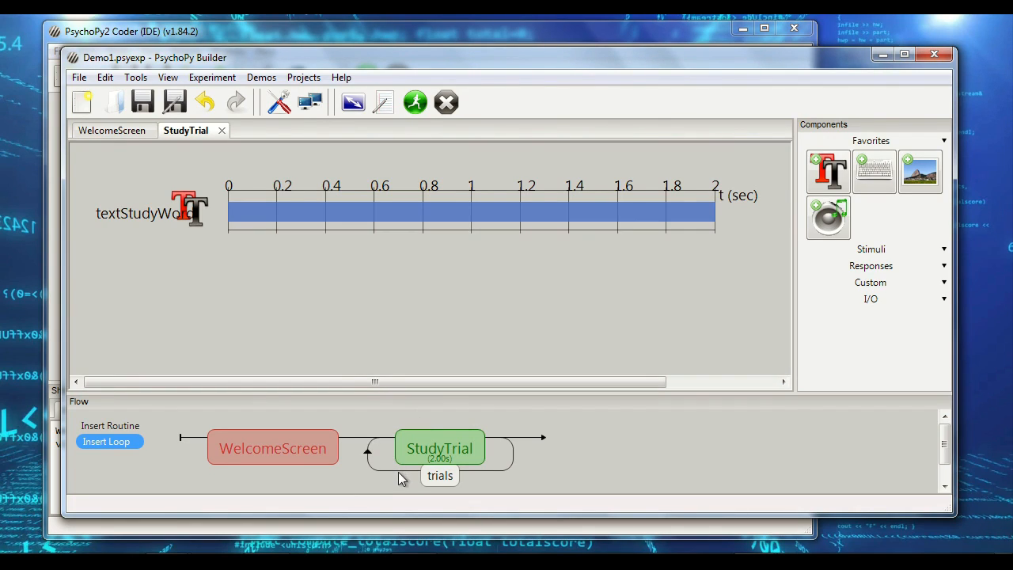
Step: Reopen the trials loop's properties, rename it trialsStudy, and keep its loop type as random
{"action": "left_click", "coordinate": [441, 477]}
{"action": "left_click_drag", "start_coordinate": [384, 37], "coordinate": [730, 126]}
{"action": "left_click", "coordinate": [746, 152]}
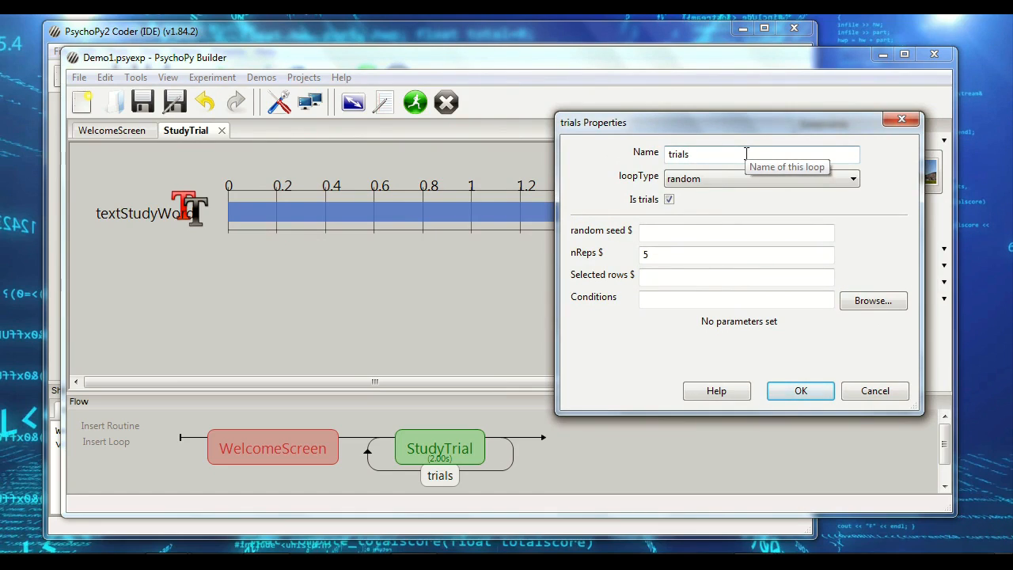
{"action": "type", "text": "Study"}
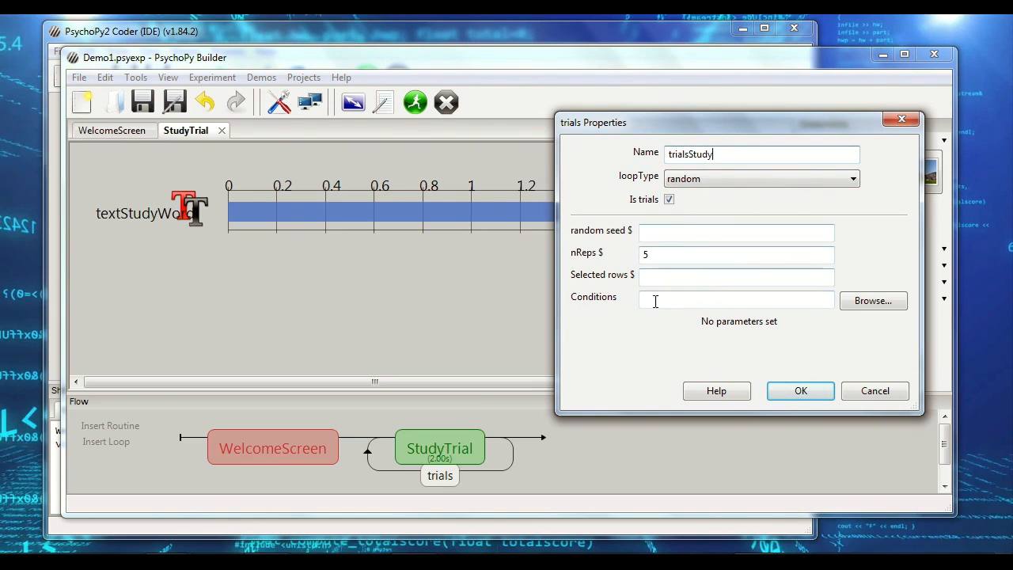
{"action": "left_click", "coordinate": [709, 179]}
{"action": "left_click", "coordinate": [709, 178]}
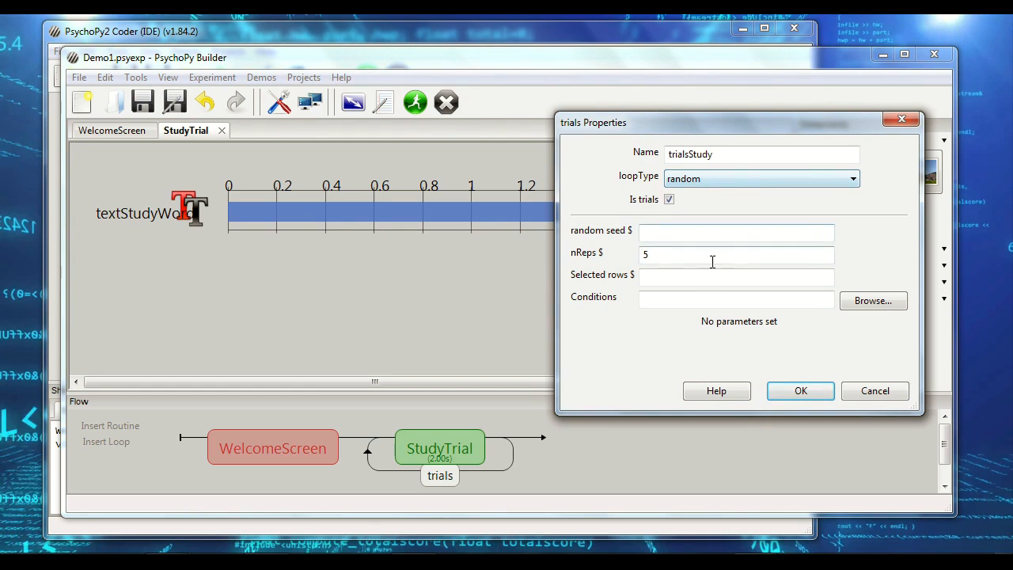
Step: Keep 5 repetitions for the trialsStudy loop and accept its properties
{"action": "left_click_drag", "start_coordinate": [674, 256], "coordinate": [633, 252]}
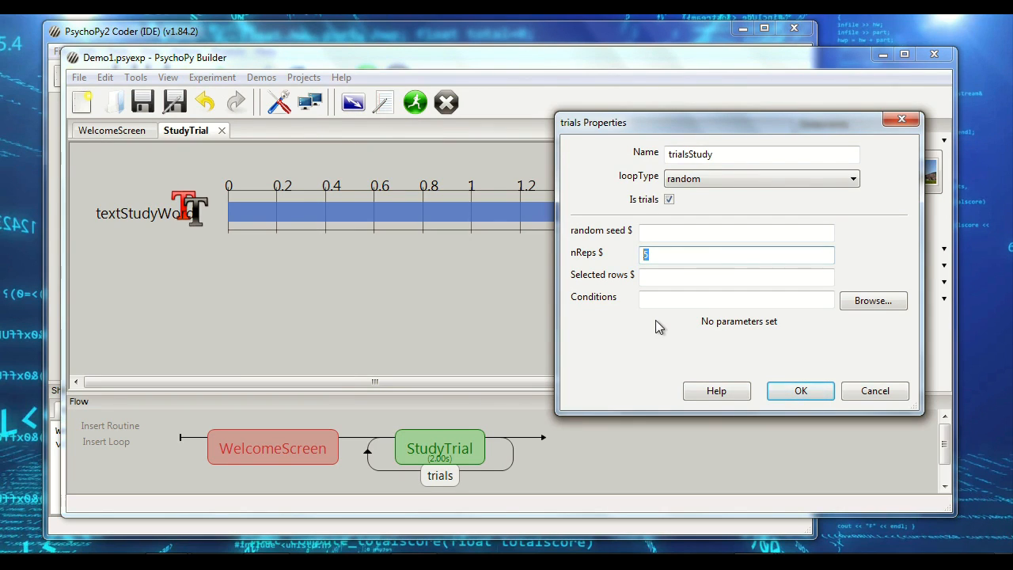
{"action": "left_click", "coordinate": [814, 396]}
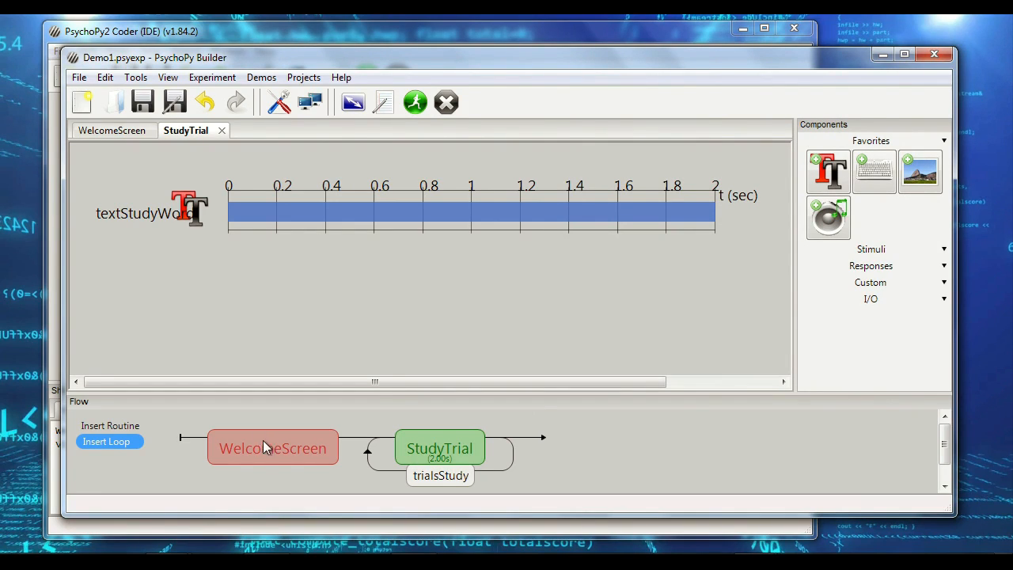
Step: Run the experiment past the welcome screen to view the repeating study word, stop it, and close the output window
{"action": "left_click", "coordinate": [416, 103]}
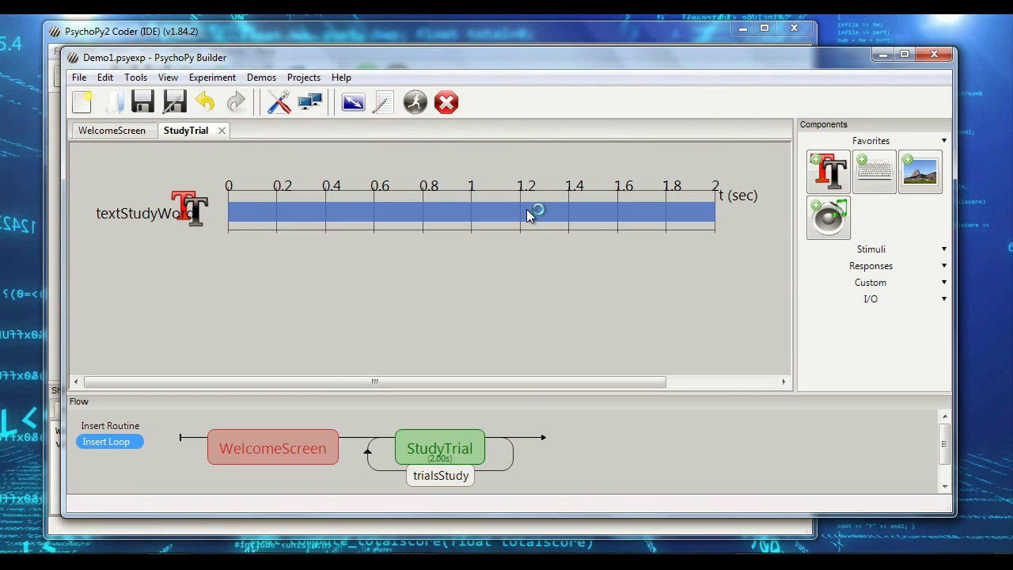
{"action": "key", "text": "Return"}
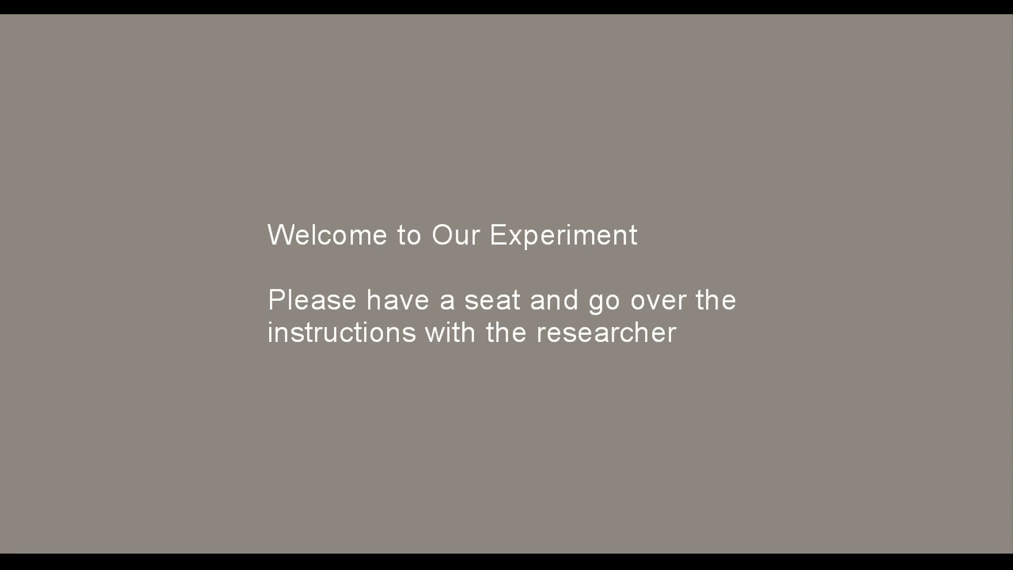
{"action": "key", "text": "space"}
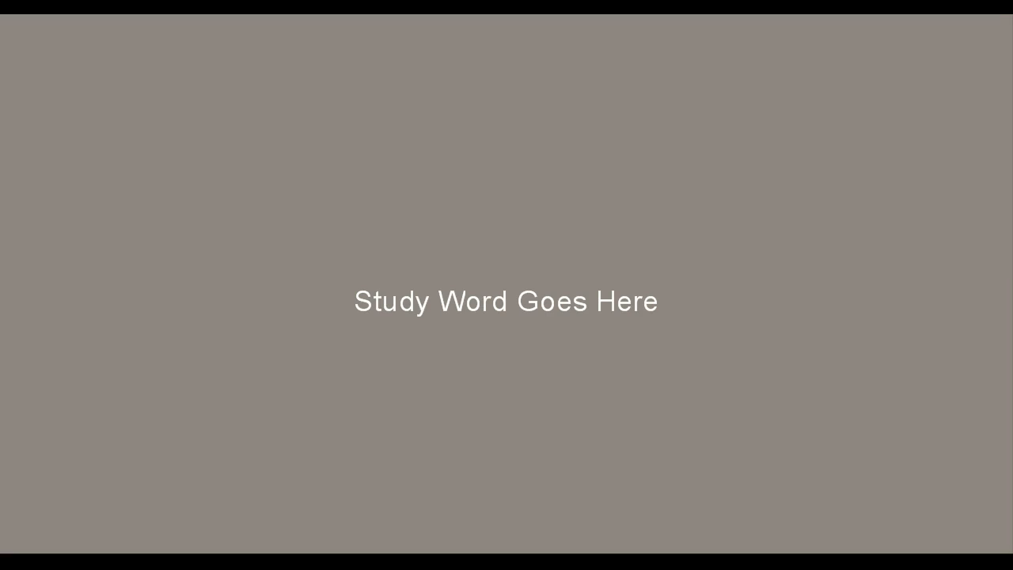
{"action": "key", "text": "Escape"}
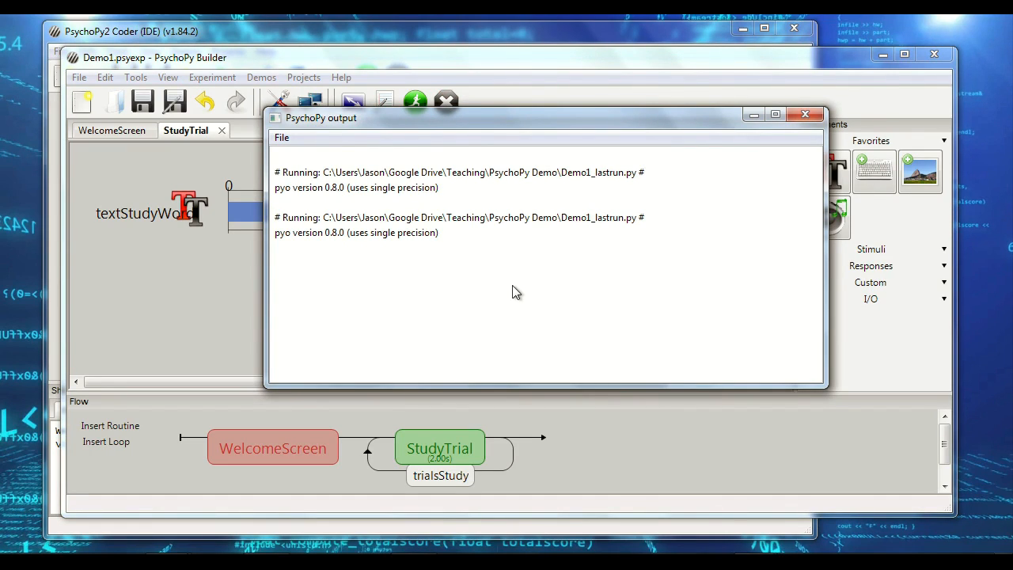
{"action": "left_click", "coordinate": [805, 114]}
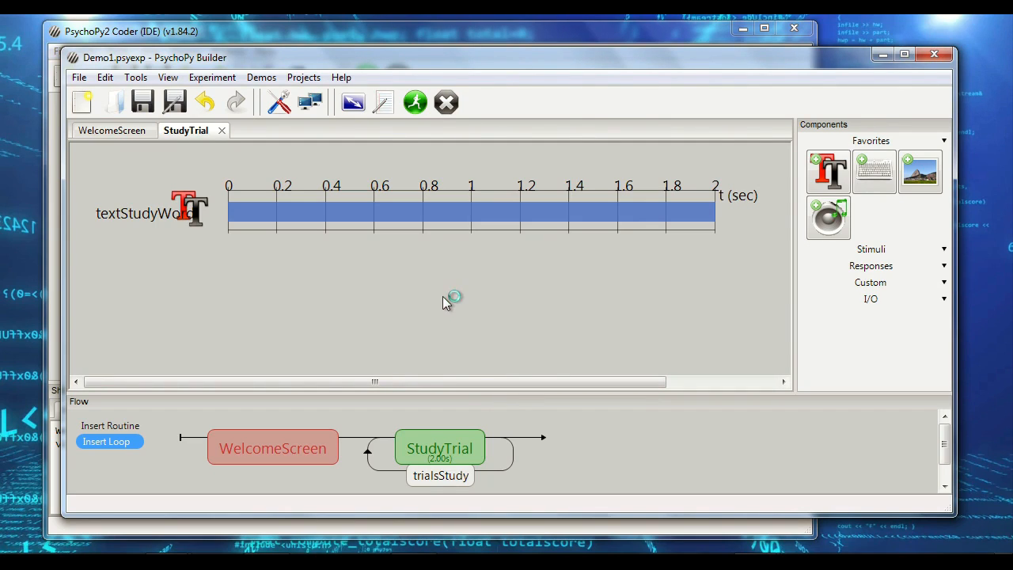
Step: Insert a new routine named Blank500 after StudyTrial, inside the trialsStudy loop
{"action": "left_click", "coordinate": [114, 428]}
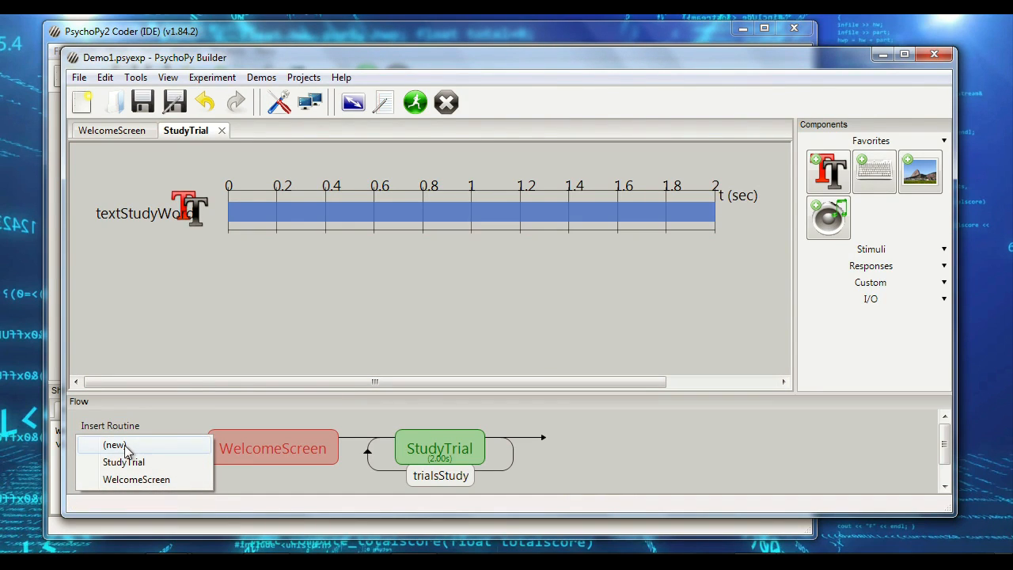
{"action": "left_click", "coordinate": [115, 445]}
{"action": "type", "text": "Blank500"}
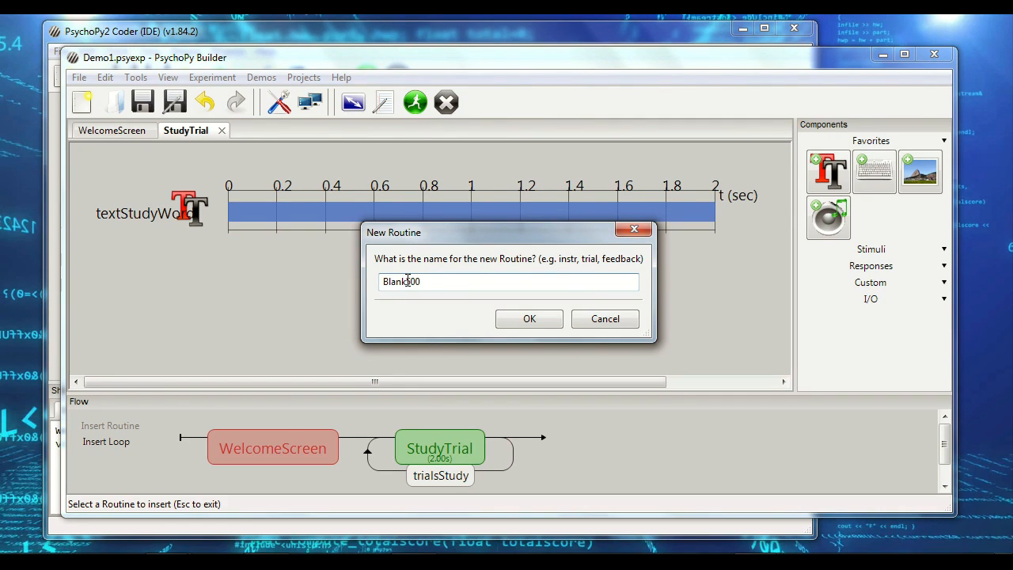
{"action": "left_click", "coordinate": [511, 320]}
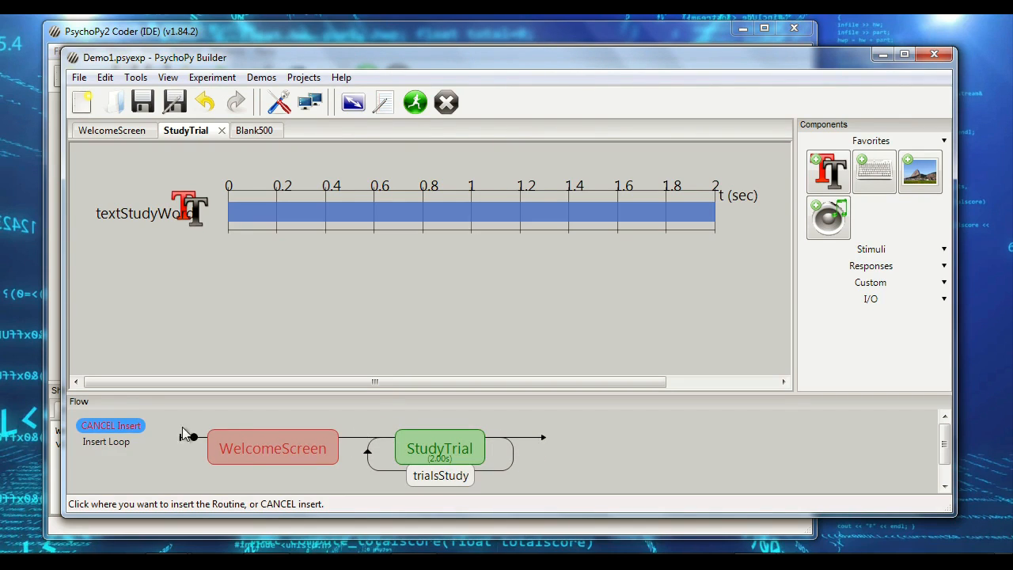
{"action": "left_click", "coordinate": [500, 437]}
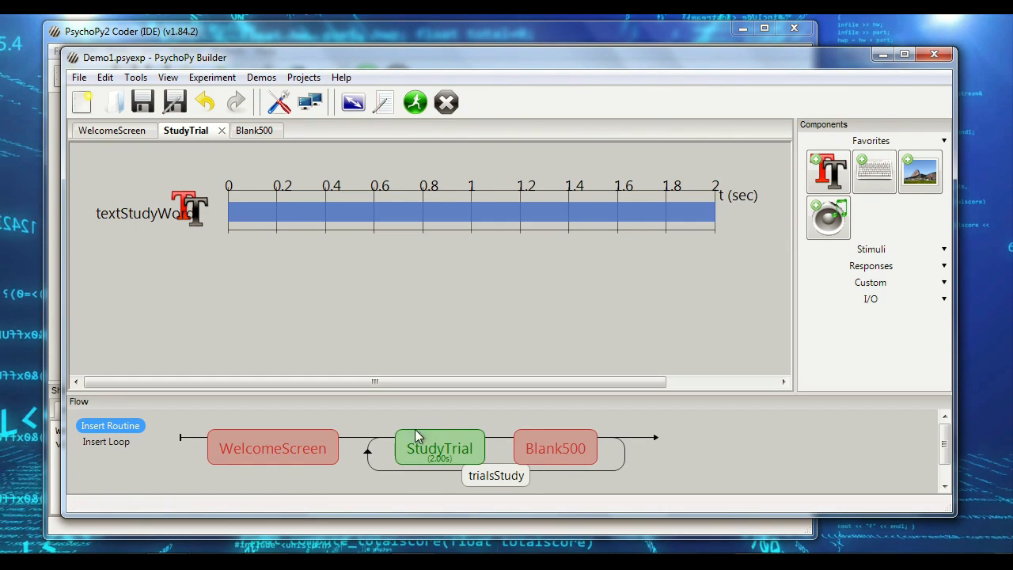
Step: Add a text component named textBlank500 to the Blank500 routine, with a duration of 0.5 s and empty text
{"action": "left_click", "coordinate": [547, 448]}
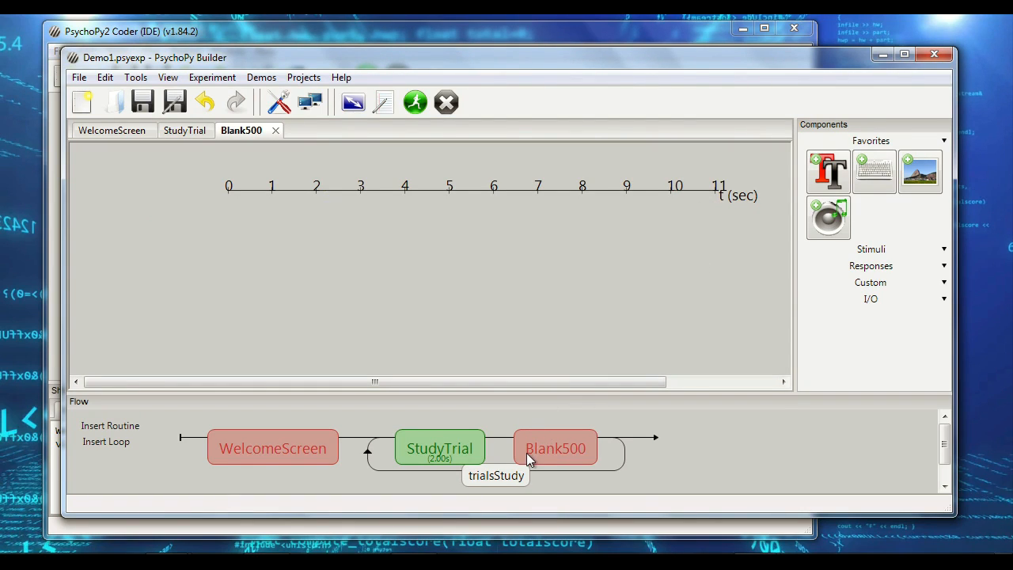
{"action": "left_click", "coordinate": [822, 165]}
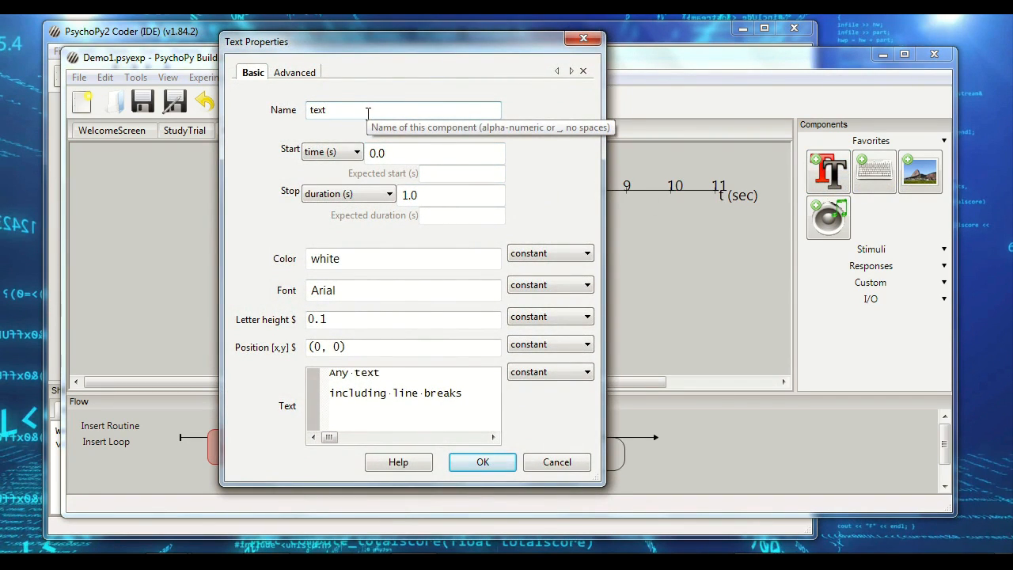
{"action": "type", "text": "Blank500"}
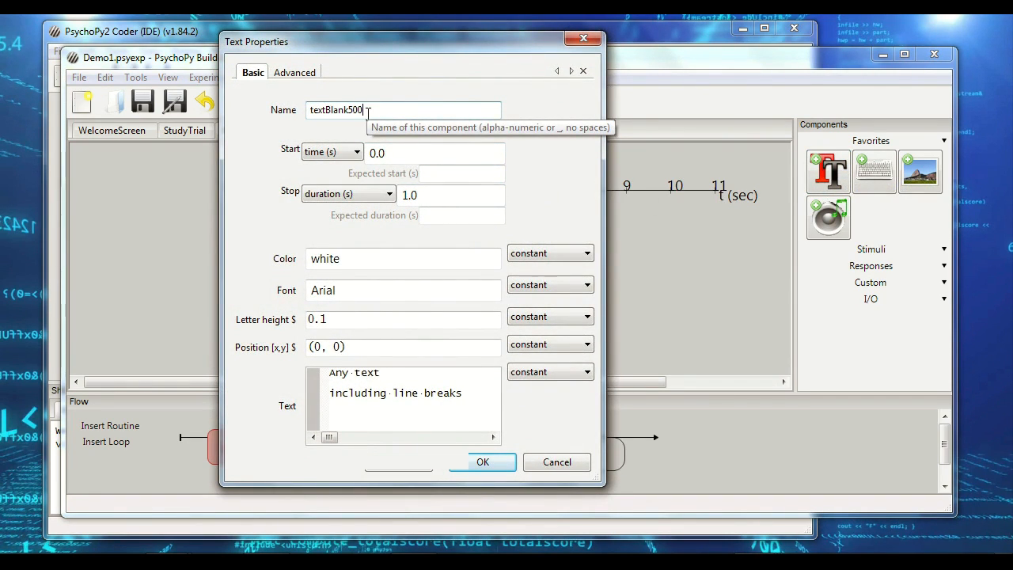
{"action": "double_click", "coordinate": [436, 195]}
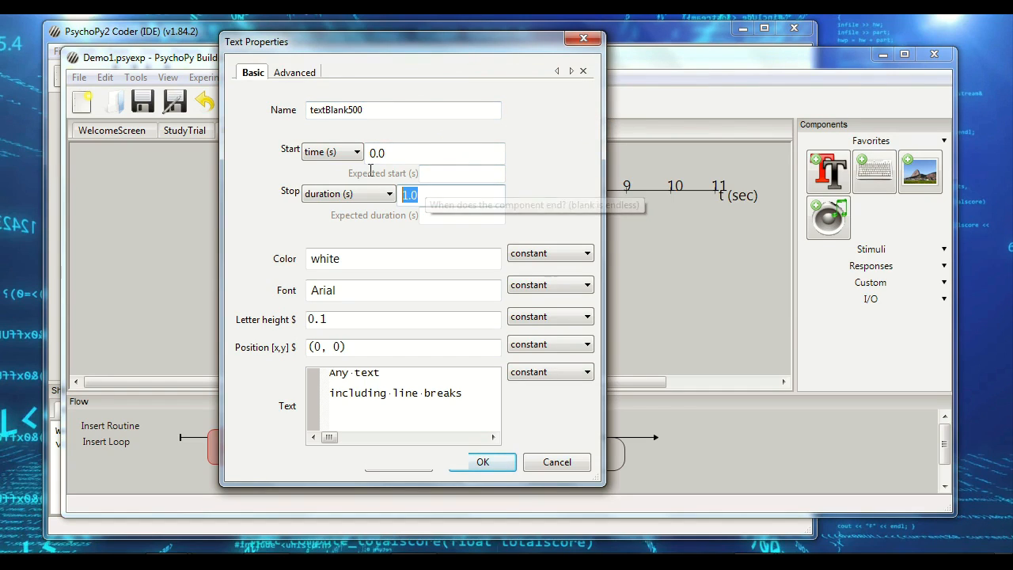
{"action": "type", "text": "0.5"}
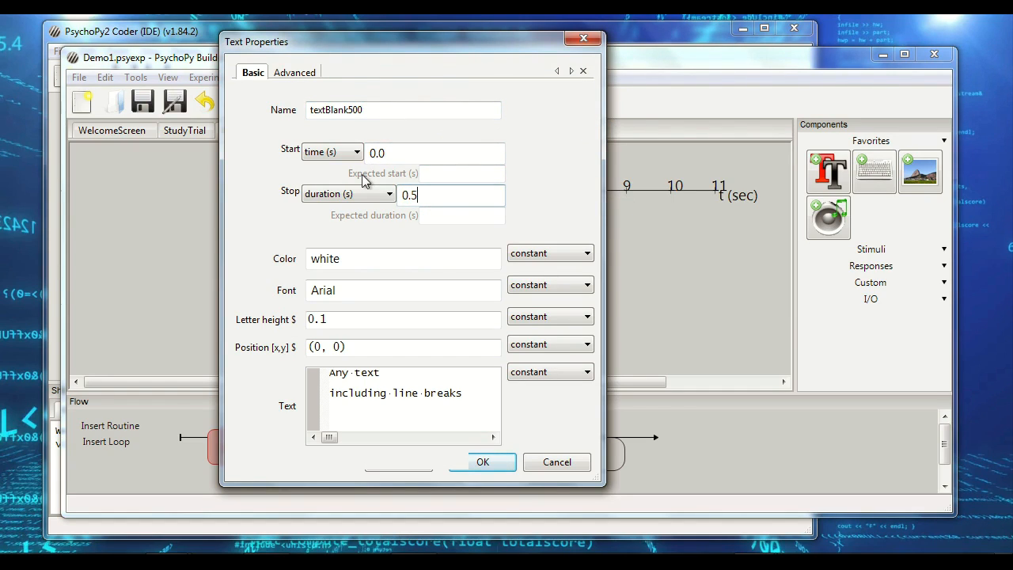
{"action": "left_click_drag", "start_coordinate": [468, 393], "coordinate": [181, 311]}
{"action": "key", "text": "Delete"}
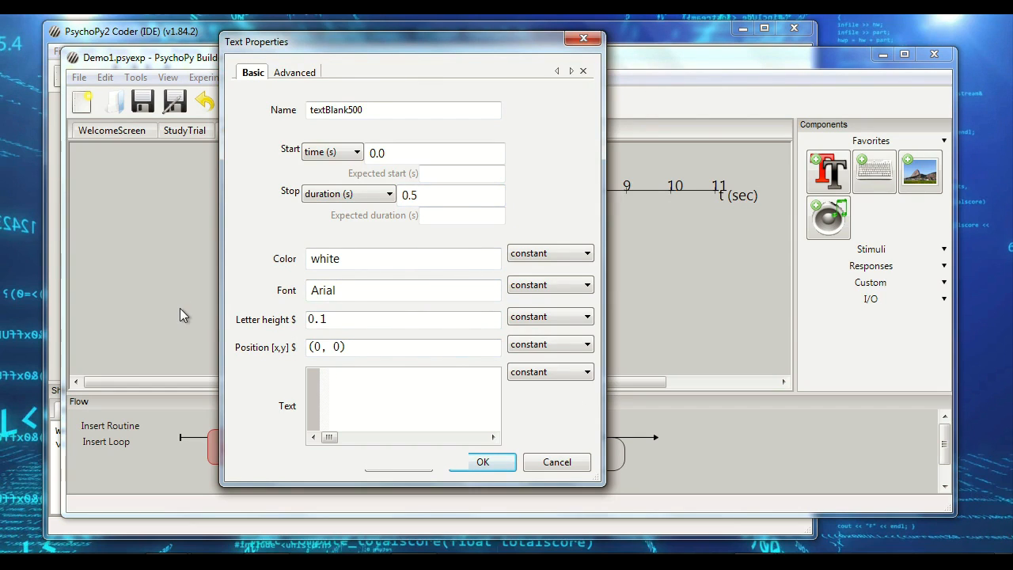
{"action": "left_click", "coordinate": [509, 461]}
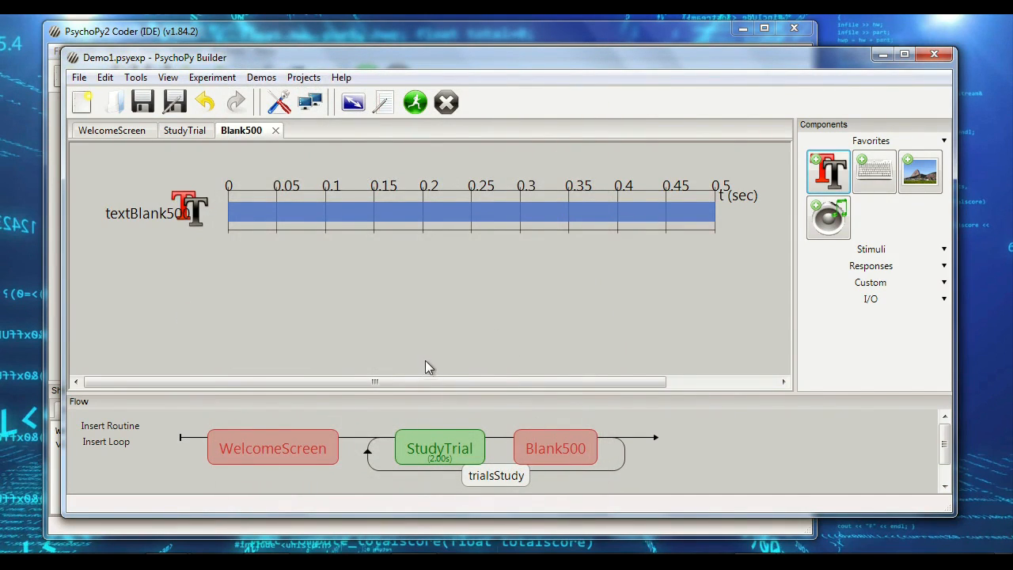
Step: Run the experiment to check the blank interval between study words, and close the output window
{"action": "left_click", "coordinate": [415, 102]}
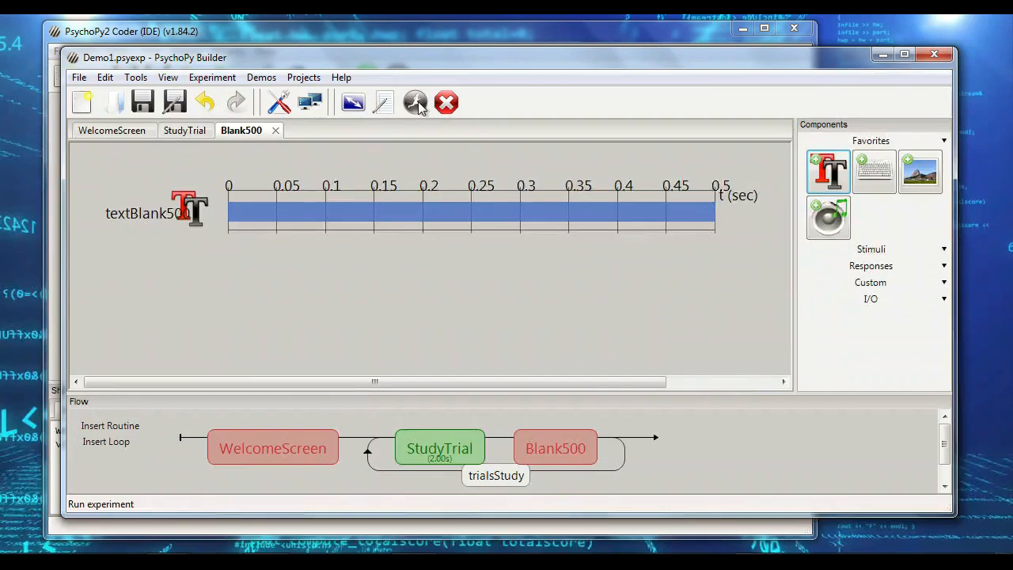
{"action": "left_click", "coordinate": [415, 103]}
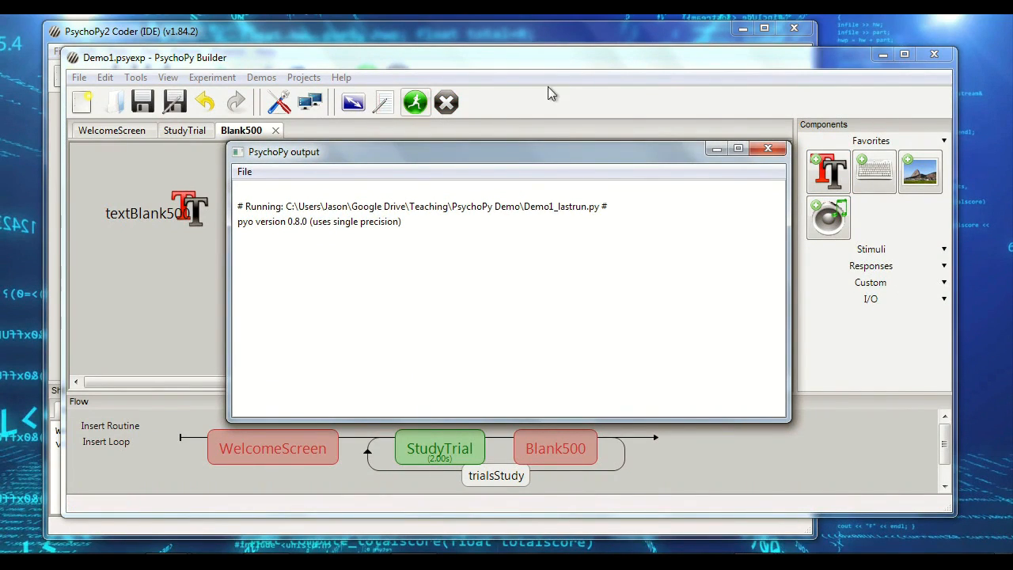
{"action": "left_click", "coordinate": [768, 151]}
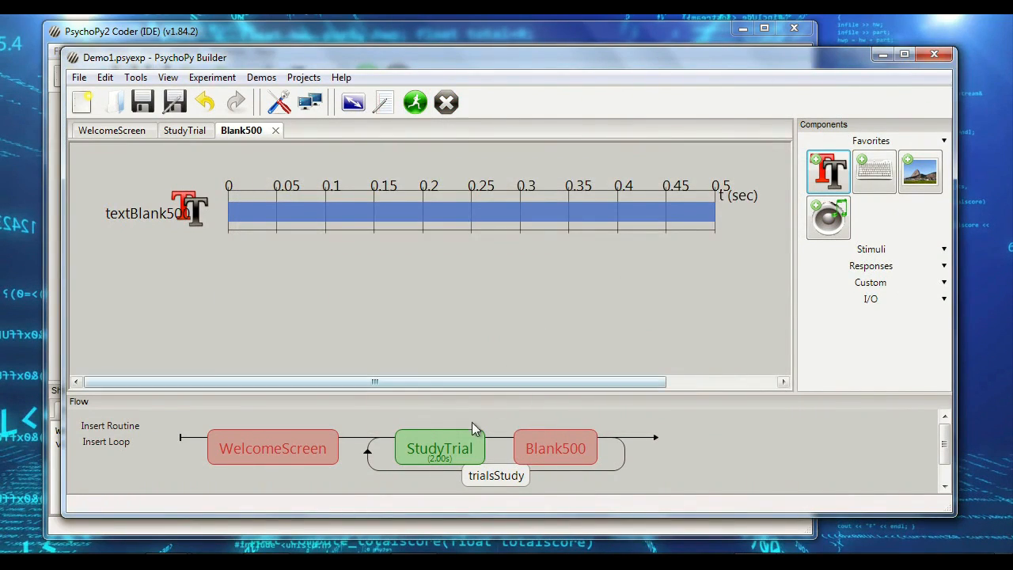
Step: Open textStudyWord's properties in StudyTrial to examine its placeholder text, and close them without changes
{"action": "left_click", "coordinate": [459, 445]}
{"action": "left_click", "coordinate": [209, 225]}
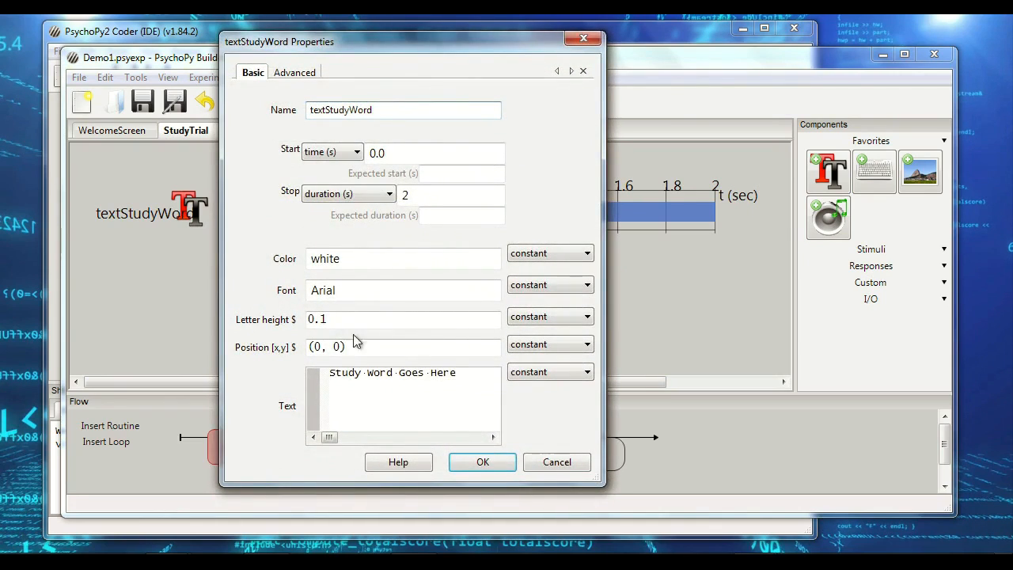
{"action": "left_click_drag", "start_coordinate": [464, 371], "coordinate": [266, 352]}
{"action": "left_click", "coordinate": [559, 462]}
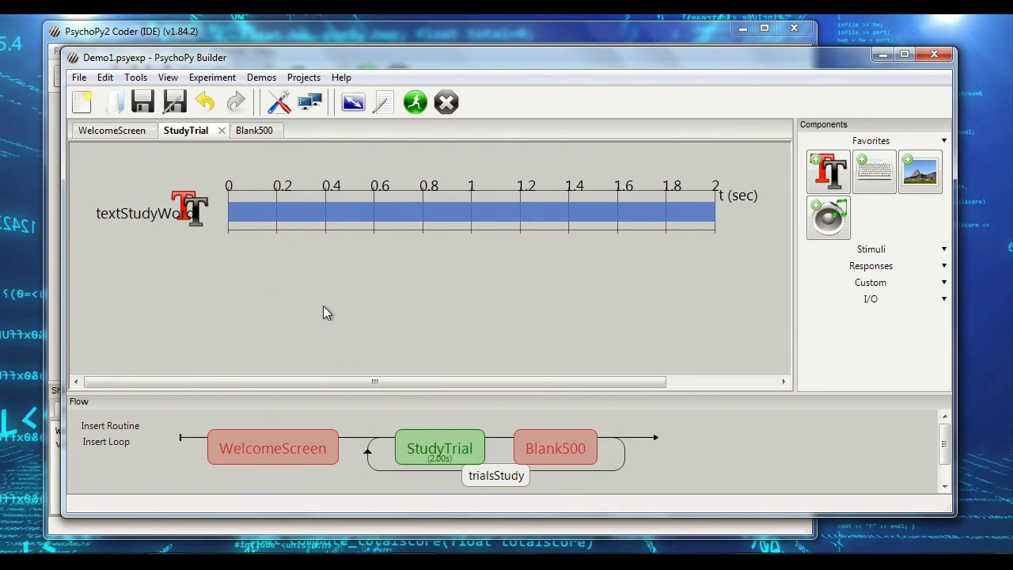
Step: Insert the existing Blank500 routine between WelcomeScreen and the trialsStudy loop
{"action": "left_click", "coordinate": [111, 428]}
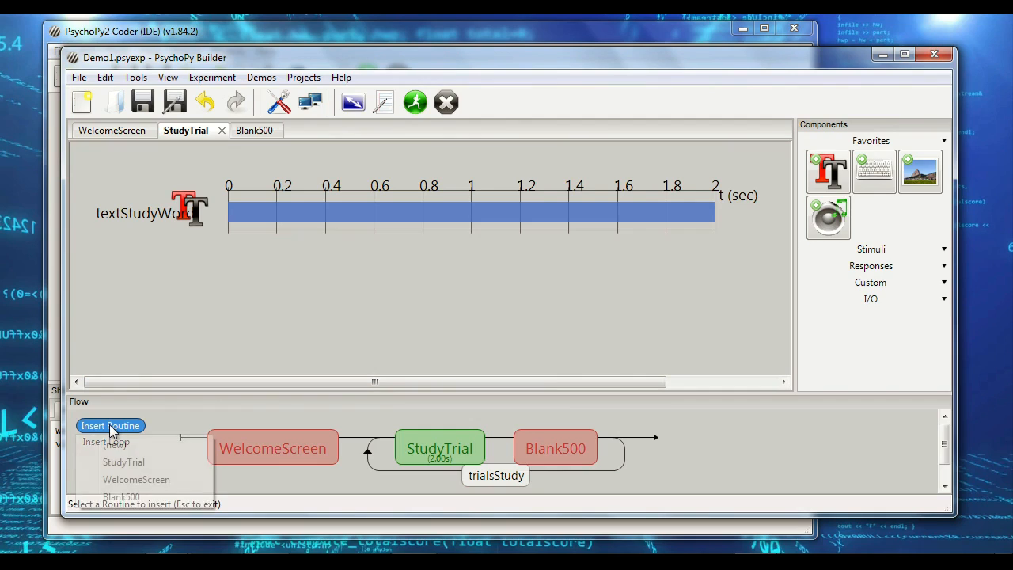
{"action": "left_click", "coordinate": [126, 496]}
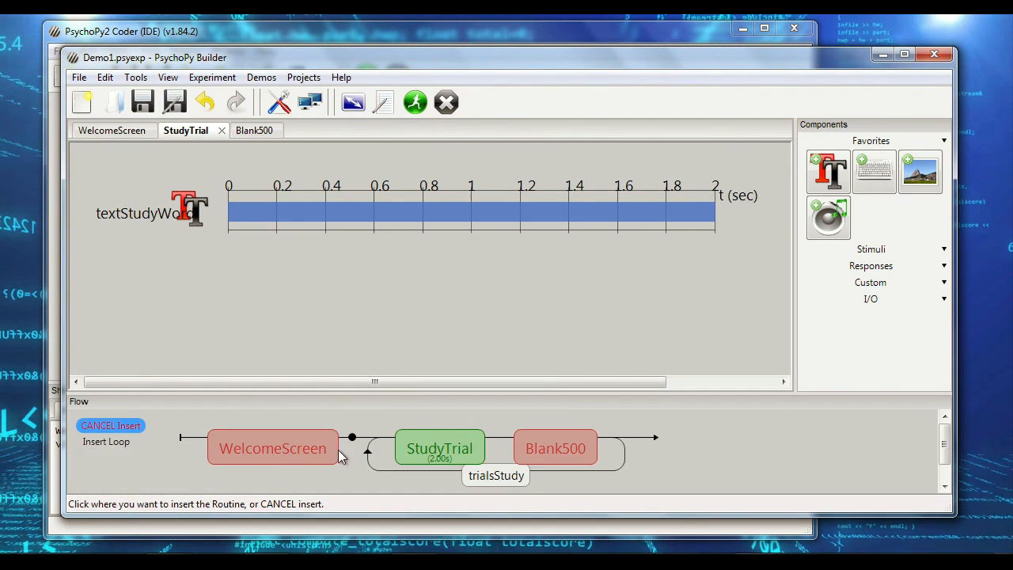
{"action": "left_click", "coordinate": [353, 440]}
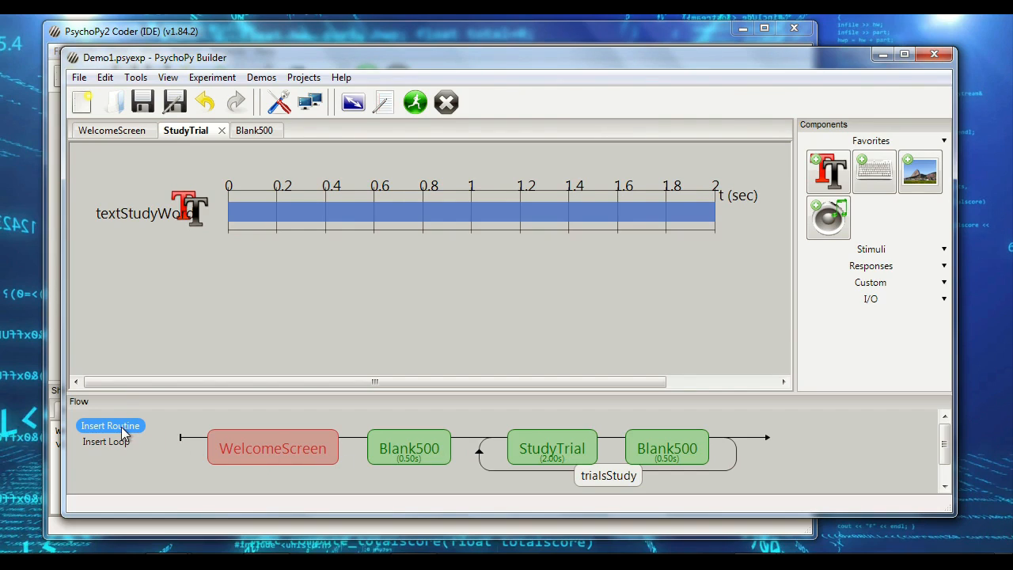
{"action": "left_click", "coordinate": [252, 132]}
{"action": "left_click", "coordinate": [178, 132]}
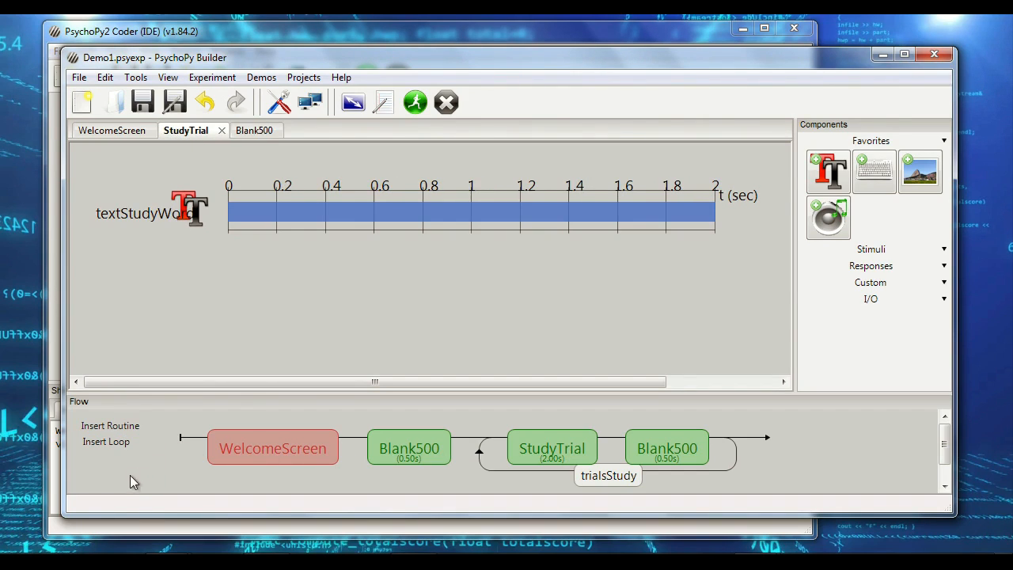
Step: Insert another Blank500 routine after the trialsStudy loop, and remove it from the flow again
{"action": "left_click", "coordinate": [111, 426]}
{"action": "left_click", "coordinate": [134, 498]}
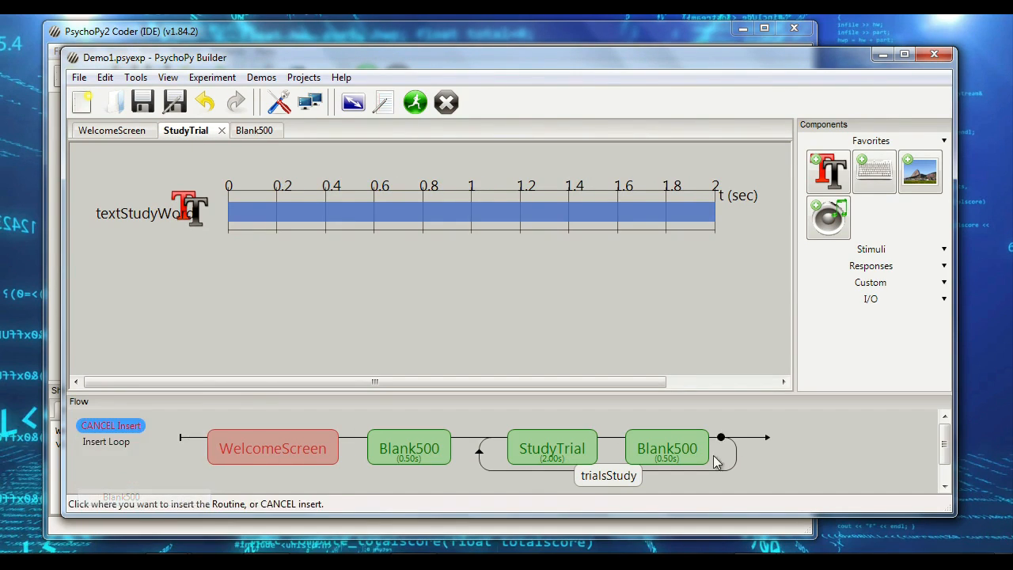
{"action": "left_click", "coordinate": [746, 448]}
{"action": "right_click", "coordinate": [817, 452]}
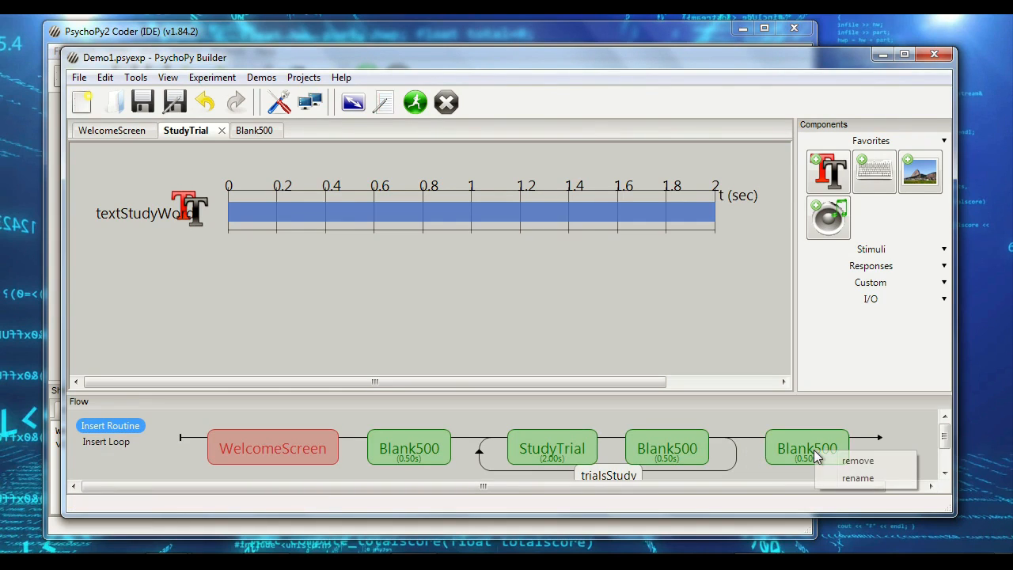
{"action": "left_click", "coordinate": [855, 461]}
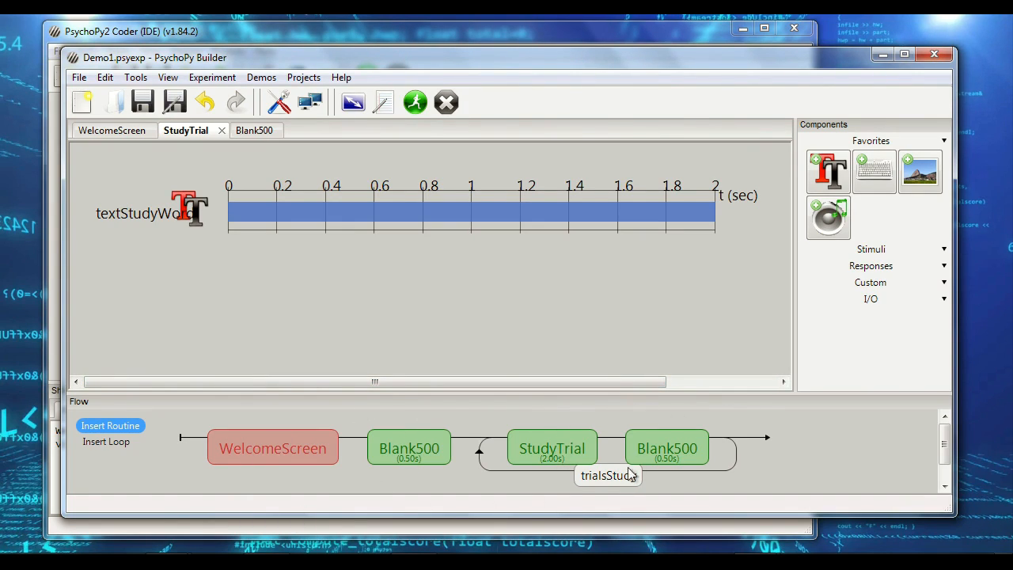
Step: Reopen textStudyWord's properties in StudyTrial and highlight its placeholder text for review
{"action": "left_click", "coordinate": [545, 449]}
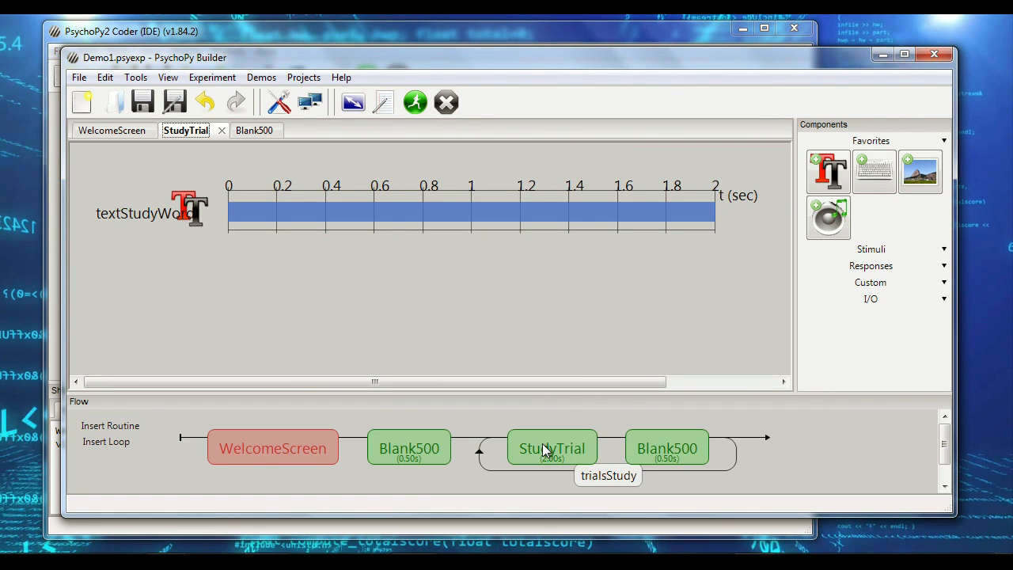
{"action": "left_click", "coordinate": [190, 213]}
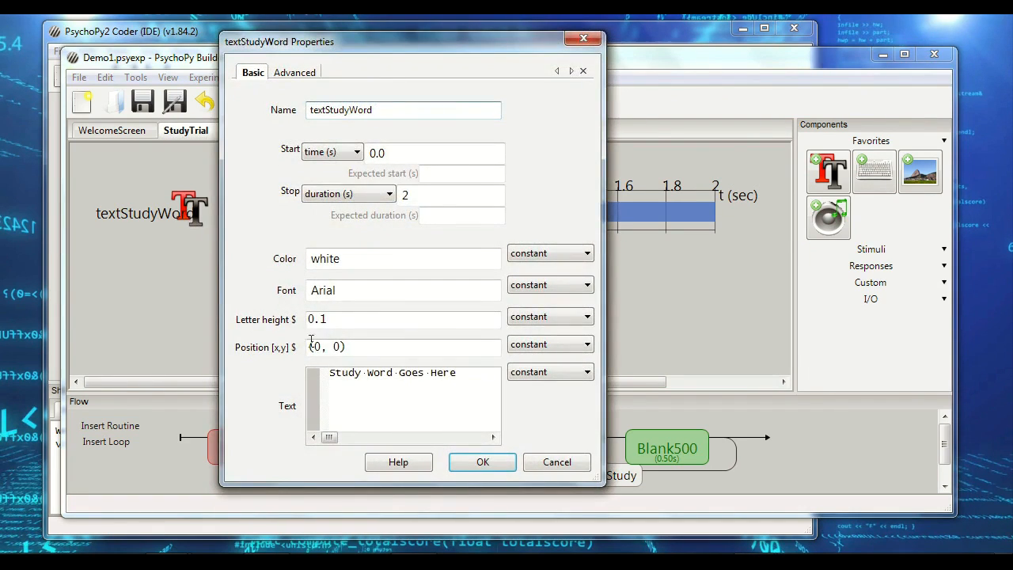
{"action": "left_click_drag", "start_coordinate": [476, 372], "coordinate": [239, 353]}
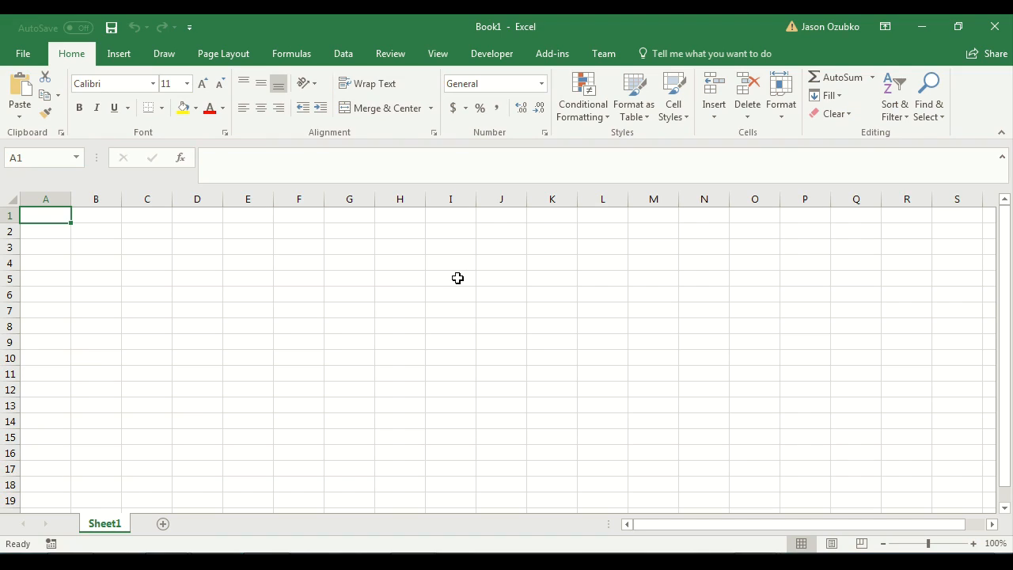
Step: Switch to a blank Excel workbook and enter the column heading WordItem in cell A1
{"action": "type", "text": "WordItem"}
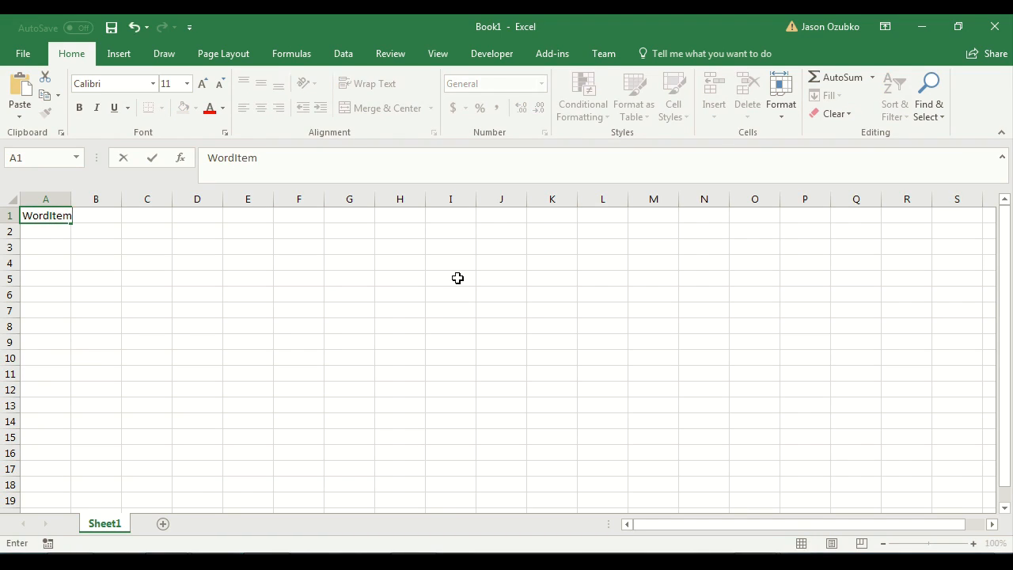
{"action": "key", "text": "Return"}
{"action": "key", "text": "Up"}
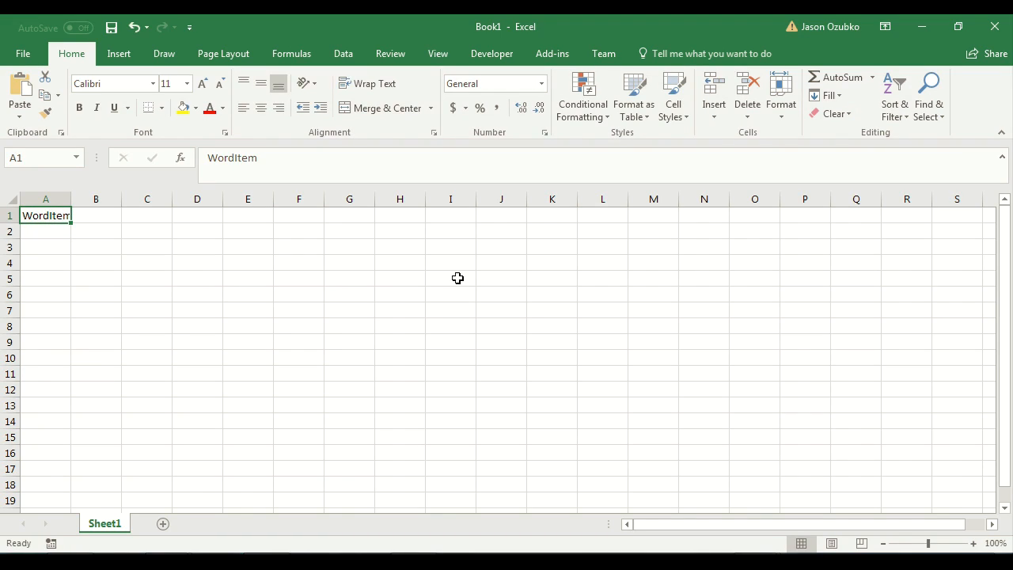
Step: Make the WordItem heading in cell A1 bold and fit column A's width to it
{"action": "key", "text": "ctrl+b"}
{"action": "key", "text": "Right"}
{"action": "key", "text": "Right"}
{"action": "key", "text": "Right"}
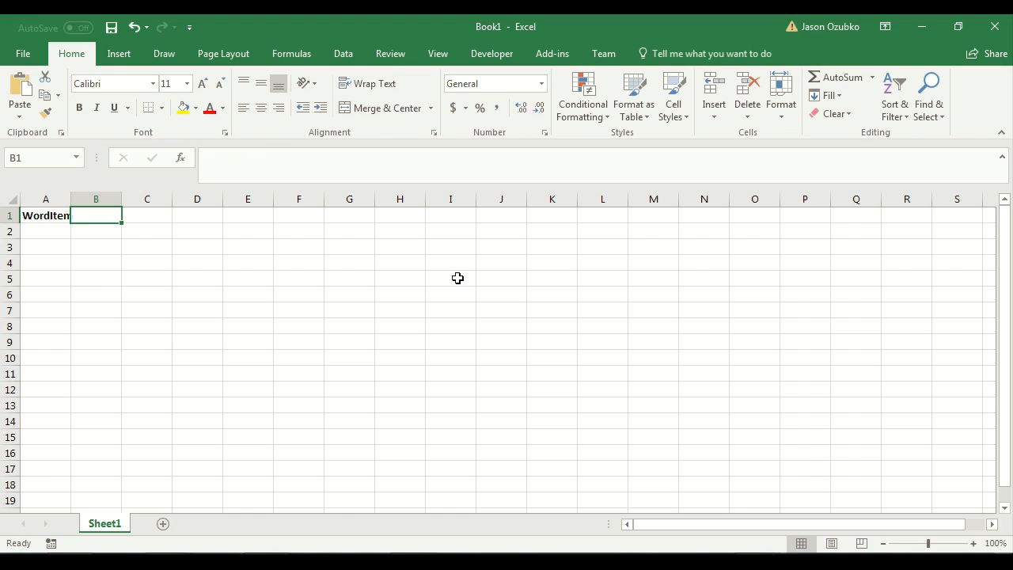
{"action": "key", "text": "Left"}
{"action": "key", "text": "Left"}
{"action": "key", "text": "Left"}
{"action": "key", "text": "shift+Right"}
{"action": "key", "text": "shift+Right"}
{"action": "key", "text": "shift+Right"}
{"action": "key", "text": "shift+Right"}
{"action": "key", "text": "shift+Right"}
{"action": "key", "text": "shift+Right"}
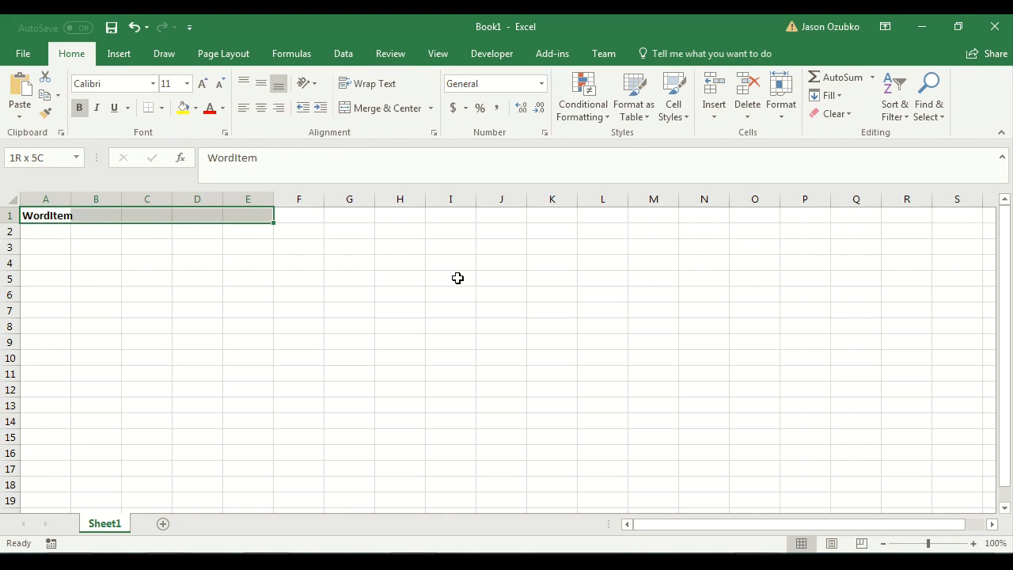
{"action": "key", "text": "Down"}
{"action": "key", "text": "Up"}
{"action": "key", "text": "Right"}
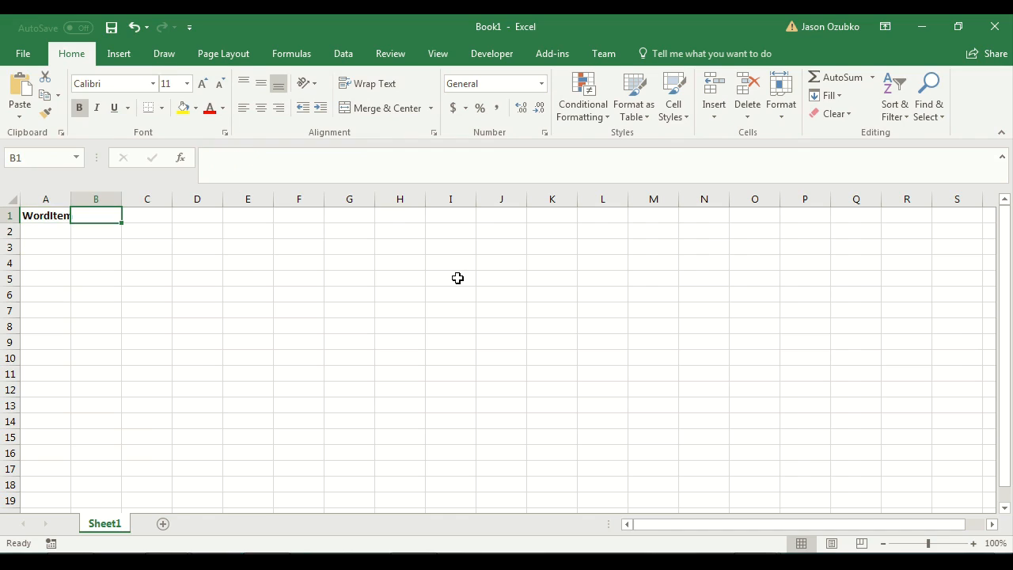
{"action": "double_click", "coordinate": [71, 199]}
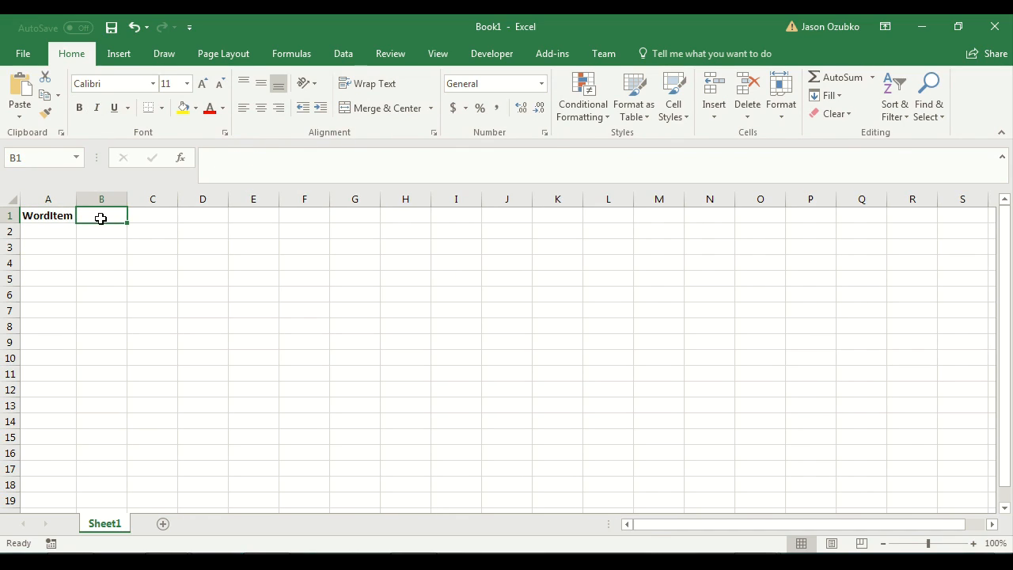
{"action": "type", "text": "Color"}
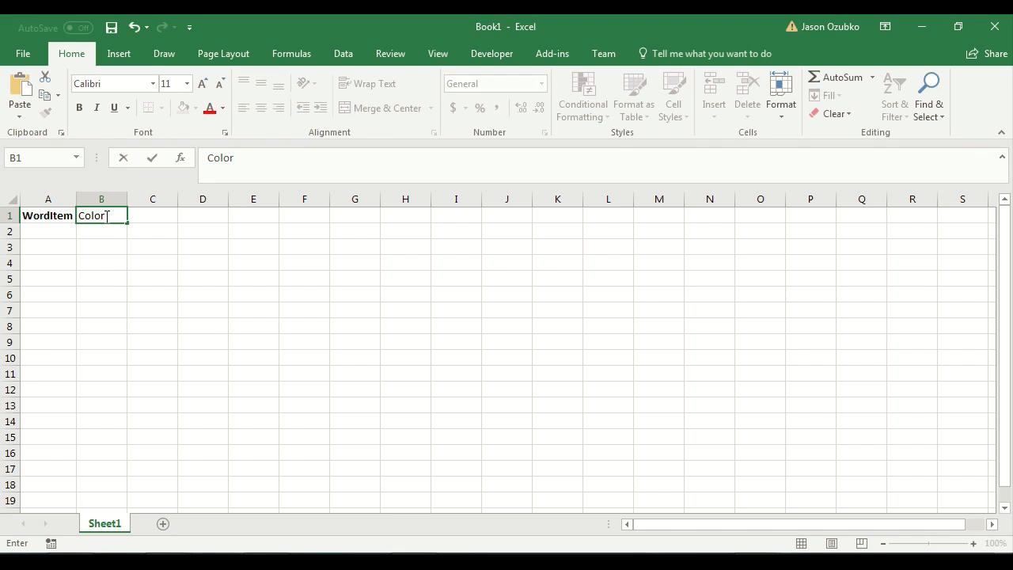
{"action": "key", "text": "BackSpace"}
{"action": "key", "text": "BackSpace"}
{"action": "key", "text": "BackSpace"}
{"action": "key", "text": "BackSpace"}
{"action": "key", "text": "BackSpace"}
Step: Enter the bold column heading WordColor in cell B1 and fit column B's width to it
{"action": "type", "text": "WordCol"}
{"action": "left_click", "coordinate": [105, 216]}
{"action": "key", "text": "ctrl+b"}
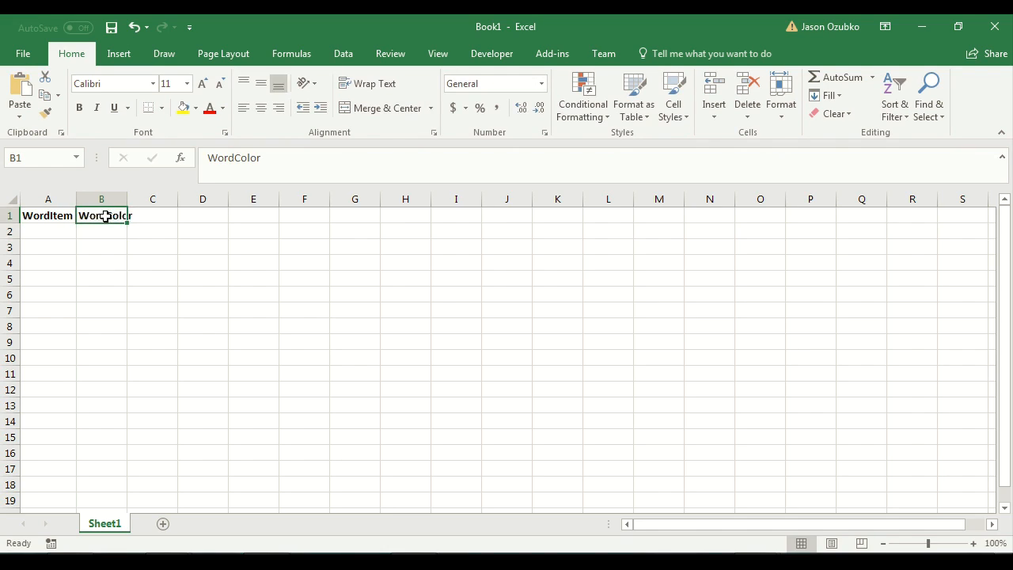
{"action": "double_click", "coordinate": [127, 198]}
{"action": "left_click", "coordinate": [128, 266]}
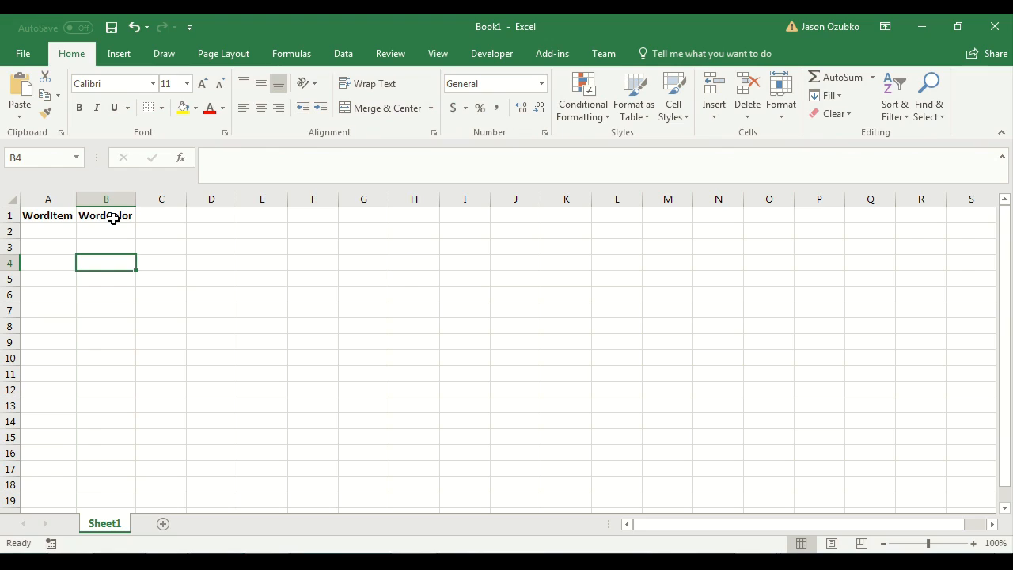
Step: List the words FRIEND, PHONE, MOUNTAIN, VALLEY, GLASS and WRENCH in cells A2 to A7, and fit column A's width to them
{"action": "left_click", "coordinate": [56, 229]}
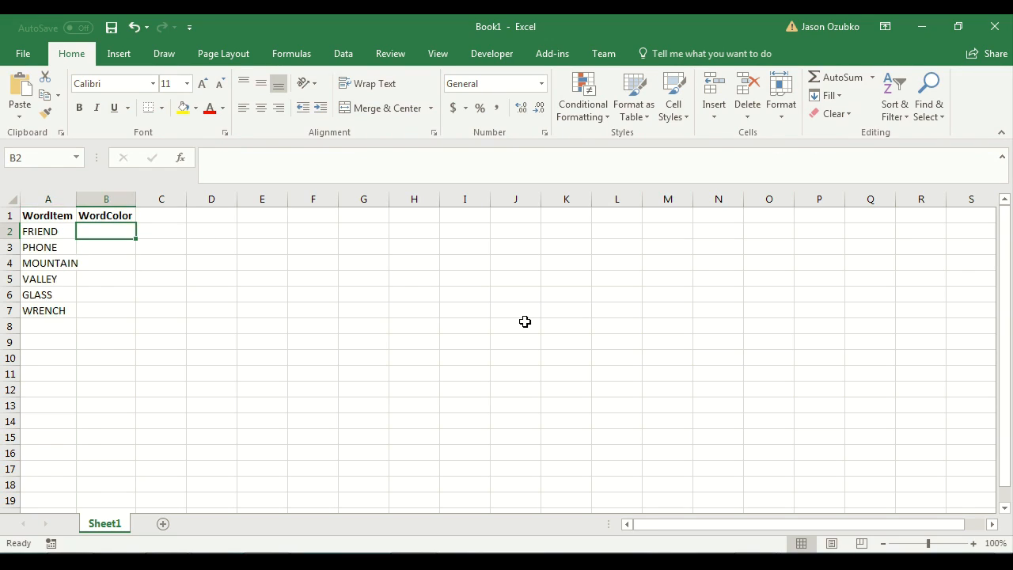
{"action": "key", "text": "Left"}
{"action": "key", "text": "Right"}
{"action": "double_click", "coordinate": [77, 199]}
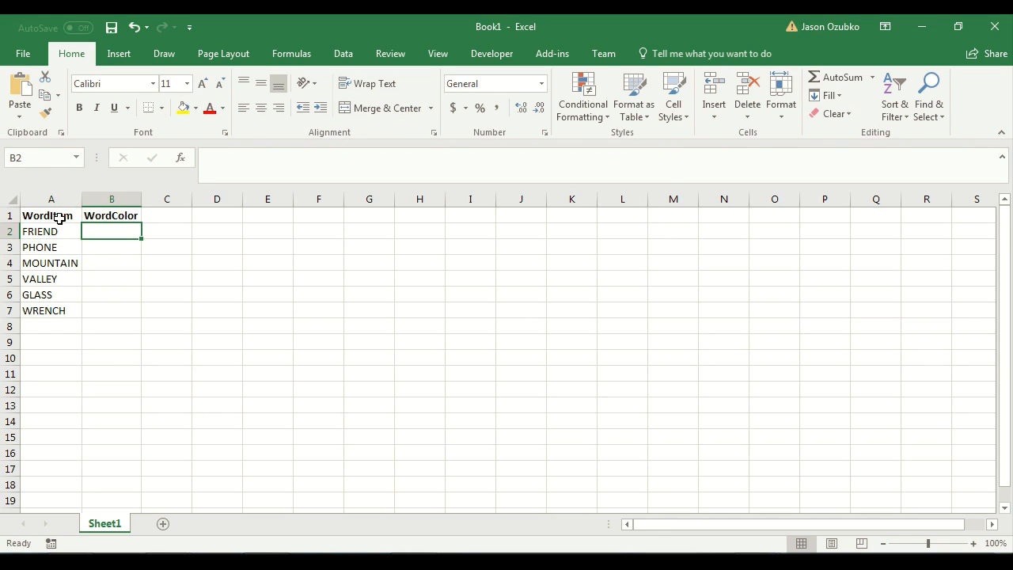
Step: Fill the WordColor column with green for the first three words and blue for the last three
{"action": "left_click_drag", "start_coordinate": [52, 231], "coordinate": [57, 312]}
{"action": "left_click", "coordinate": [105, 236]}
{"action": "type", "text": "green"}
{"action": "key", "text": "Return"}
{"action": "type", "text": "green"}
{"action": "key", "text": "Return"}
{"action": "type", "text": "green"}
{"action": "key", "text": "Return"}
{"action": "type", "text": "blue"}
{"action": "key", "text": "Return"}
{"action": "type", "text": "blue"}
{"action": "key", "text": "Return"}
{"action": "type", "text": "blue"}
{"action": "key", "text": "Return"}
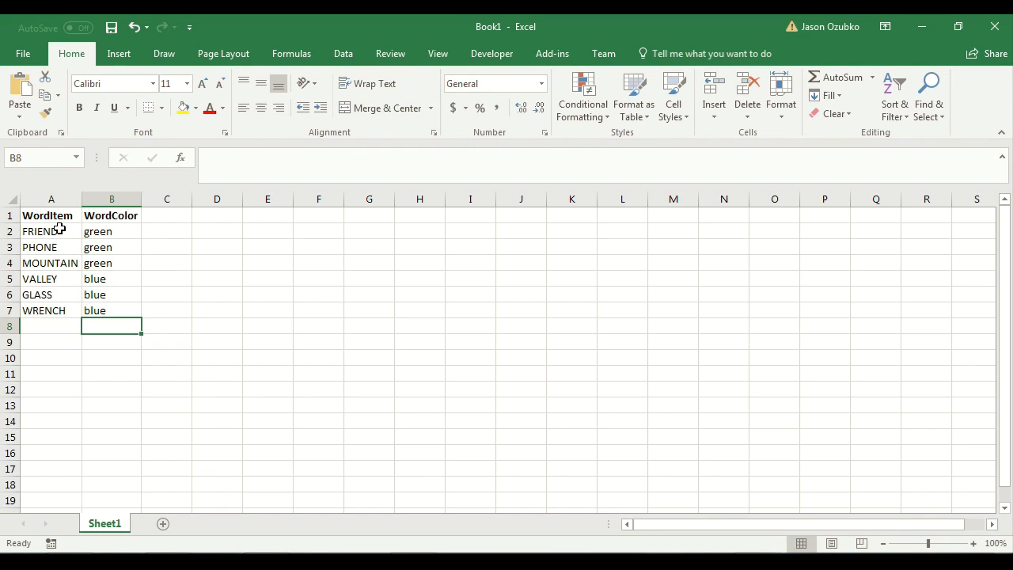
Step: Save the workbook as word_stimuli in the PsychoPy Demo folder
{"action": "left_click", "coordinate": [60, 228]}
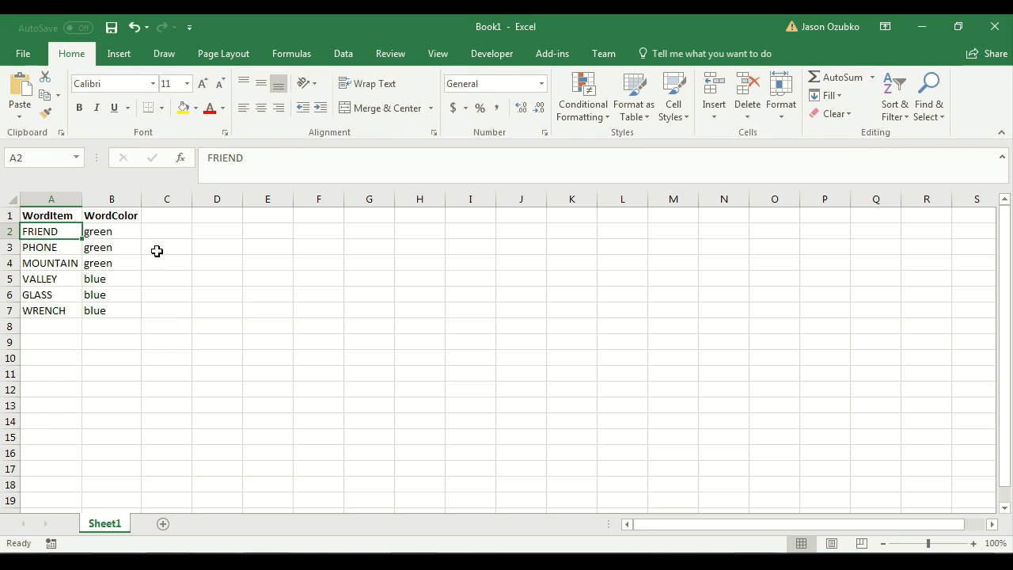
{"action": "left_click", "coordinate": [172, 293]}
{"action": "key", "text": "ctrl+s"}
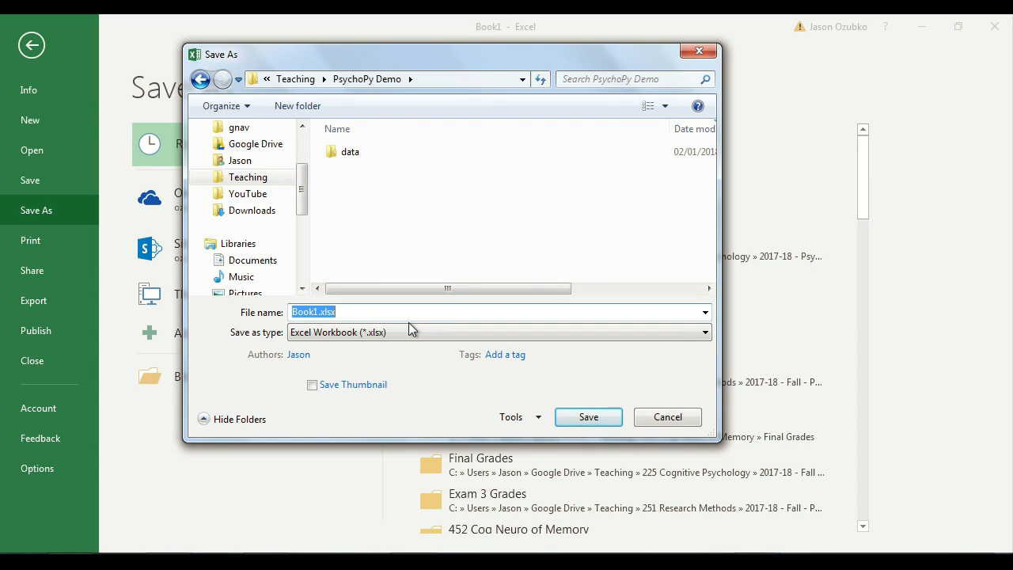
{"action": "type", "text": "word_stimuli"}
{"action": "key", "text": "Return"}
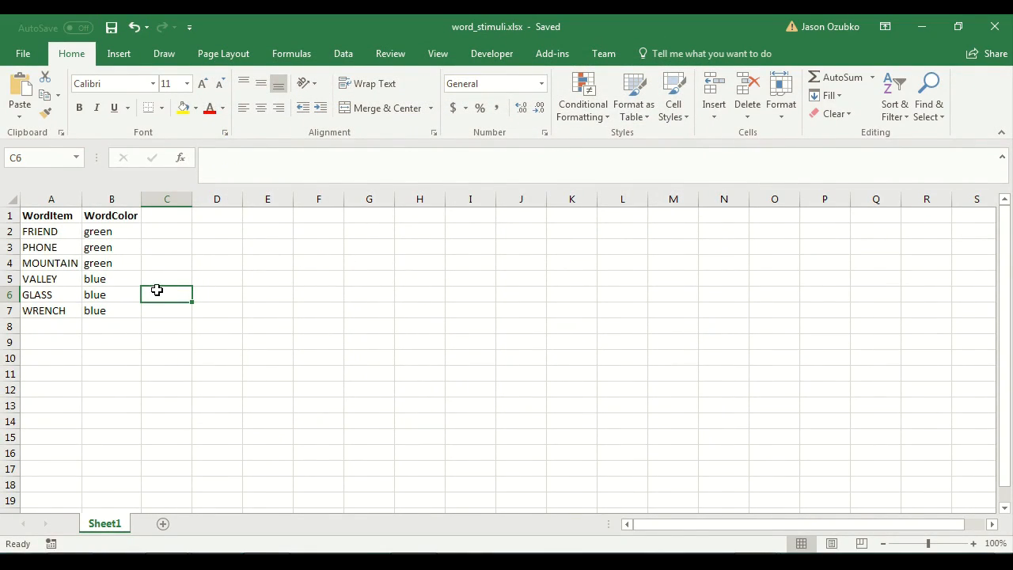
Step: Switch to PsychoPy Builder and load word_stimuli.xlsx as the conditions file of the trialsStudy loop
{"action": "left_click_drag", "start_coordinate": [41, 214], "coordinate": [119, 318]}
{"action": "left_click", "coordinate": [461, 377]}
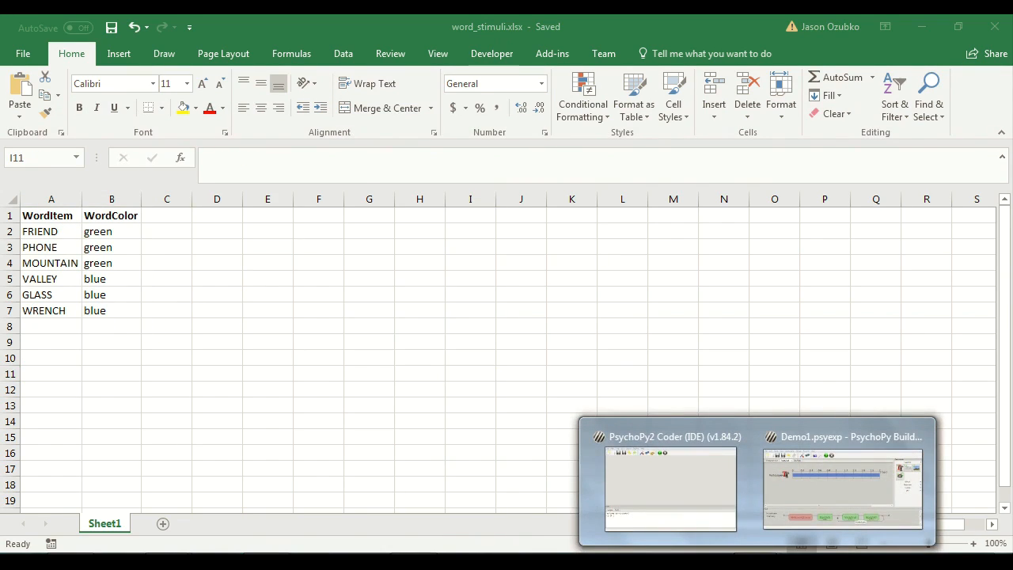
{"action": "left_click", "coordinate": [846, 486]}
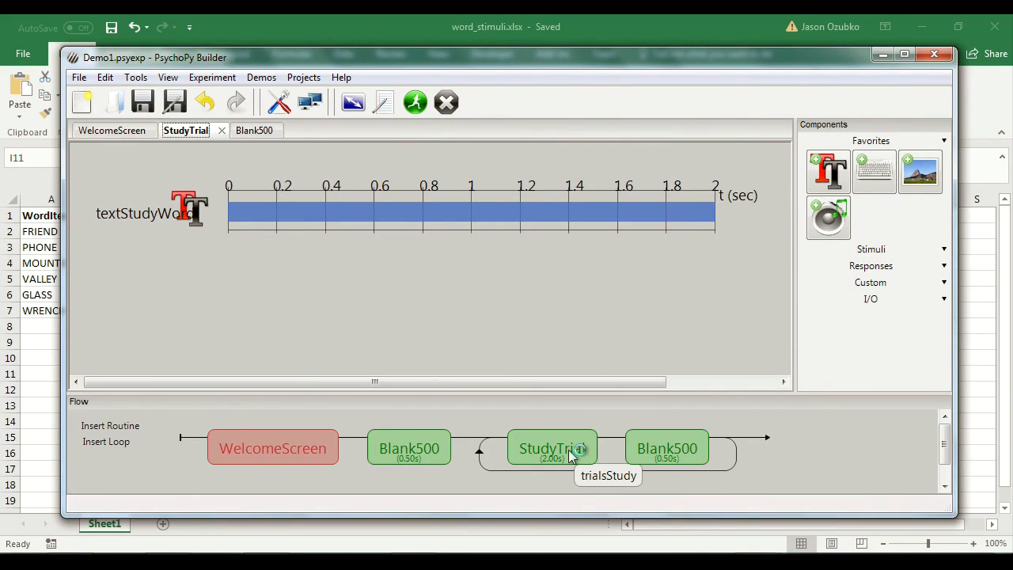
{"action": "left_click", "coordinate": [613, 478]}
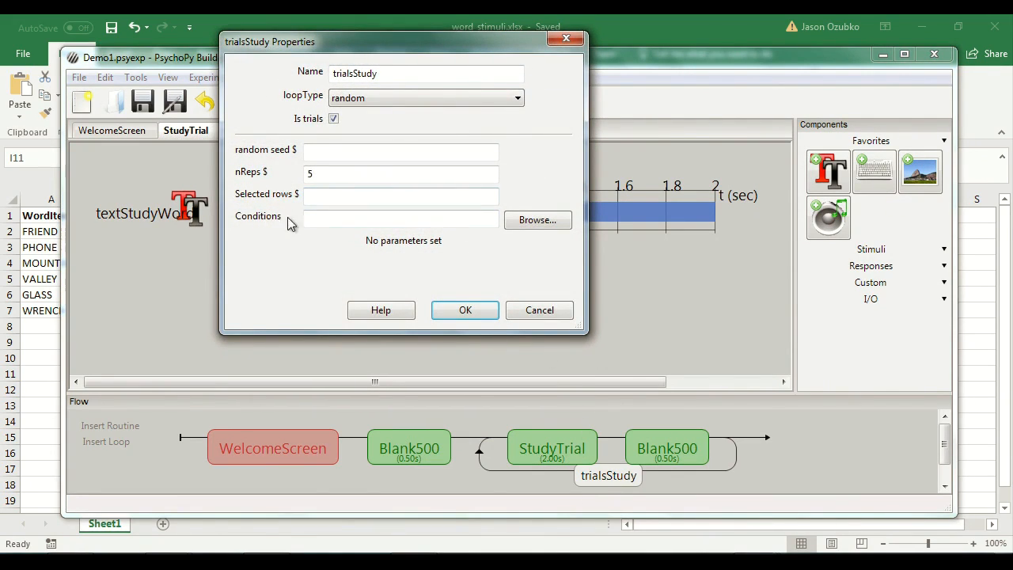
{"action": "left_click", "coordinate": [316, 220]}
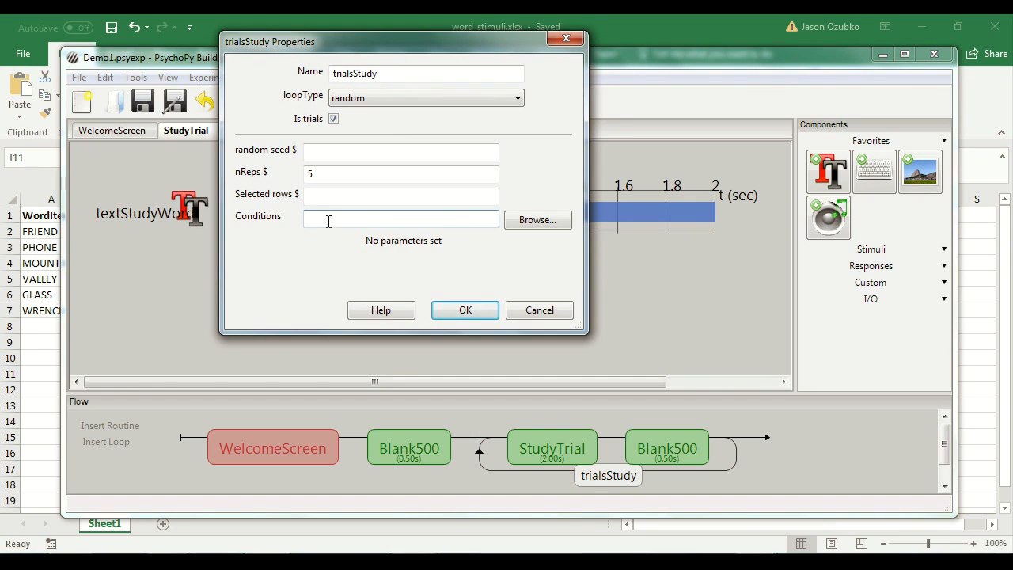
{"action": "left_click", "coordinate": [529, 224]}
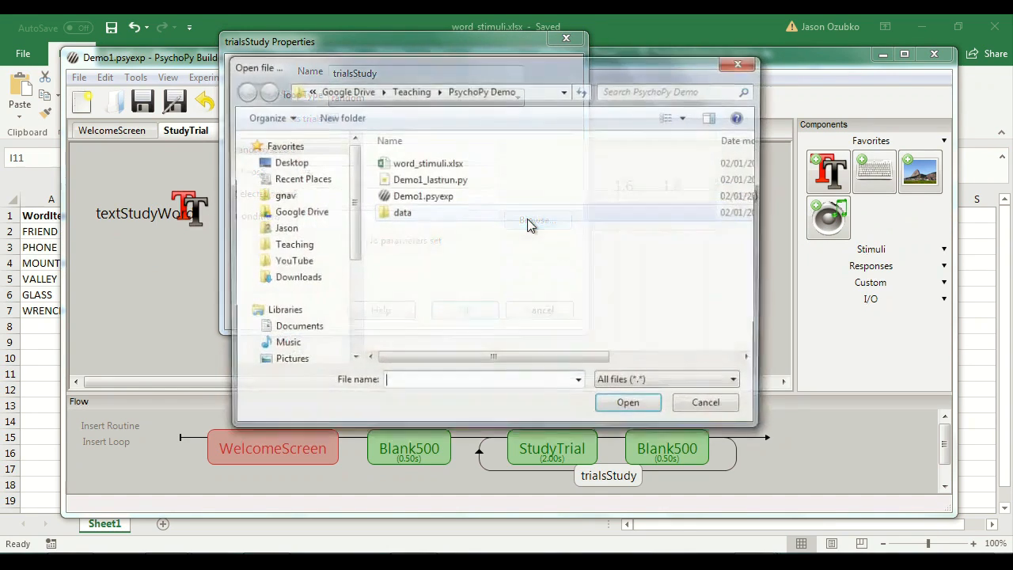
{"action": "left_click", "coordinate": [448, 166]}
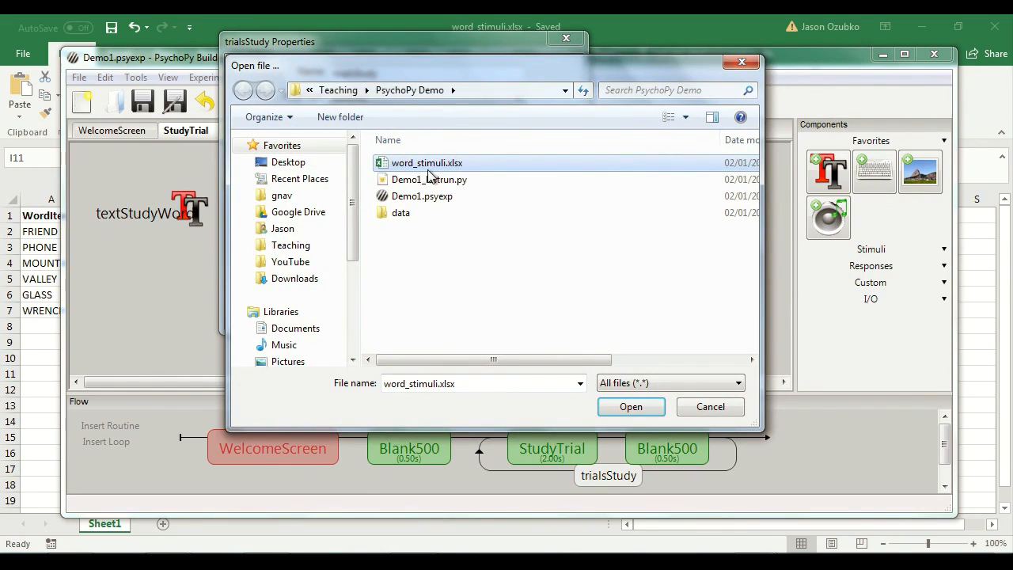
{"action": "left_click", "coordinate": [634, 407]}
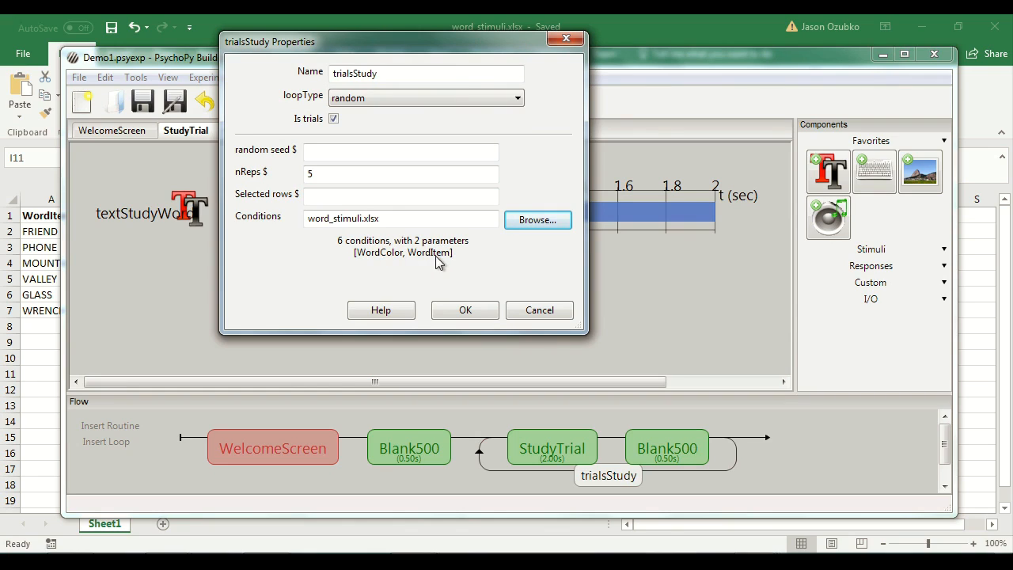
Step: Review the word table in Excel and place the trialsStudy loop properties beside it for comparison
{"action": "left_click", "coordinate": [45, 250]}
{"action": "left_click_drag", "start_coordinate": [45, 212], "coordinate": [113, 306]}
{"action": "left_click", "coordinate": [111, 308]}
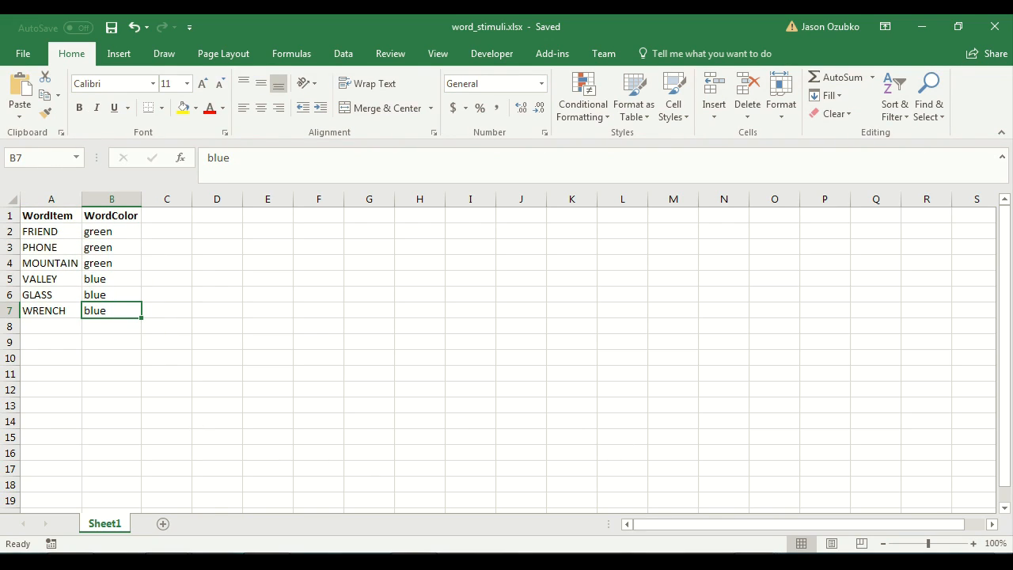
{"action": "left_click", "coordinate": [862, 489]}
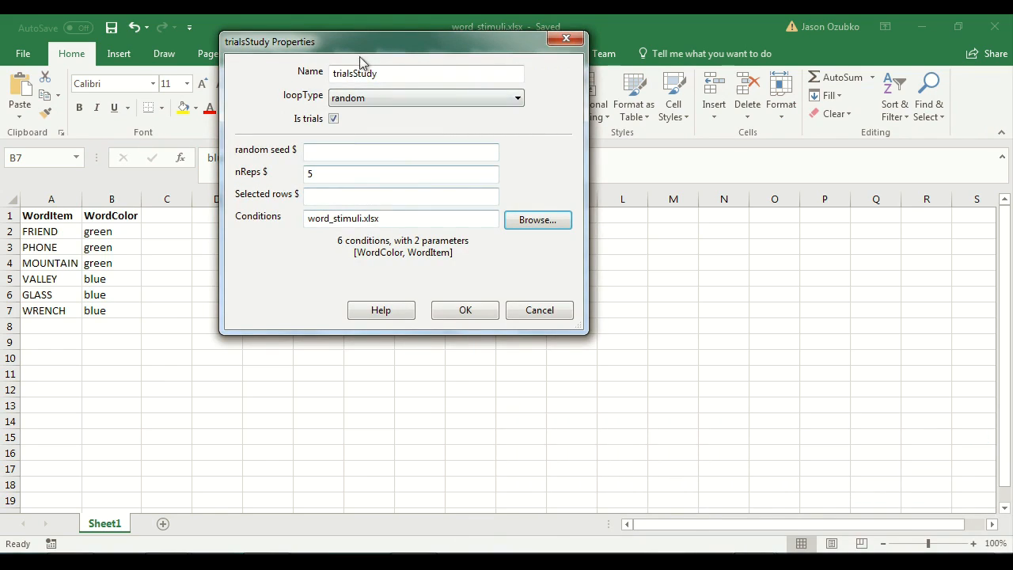
{"action": "left_click_drag", "start_coordinate": [375, 50], "coordinate": [716, 150]}
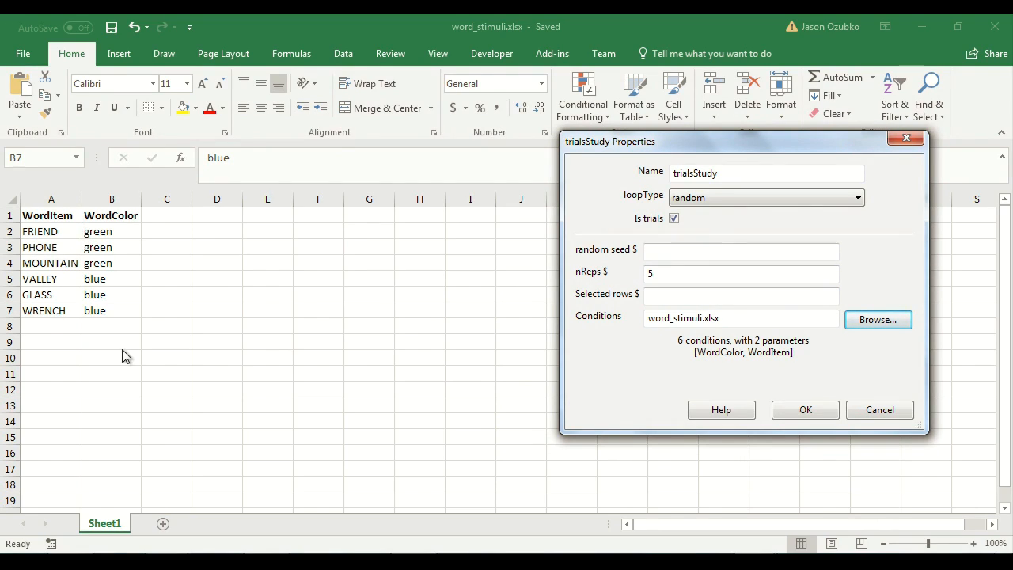
Step: Set the trialsStudy loop's nReps to 1, trying 2 in between
{"action": "double_click", "coordinate": [645, 273]}
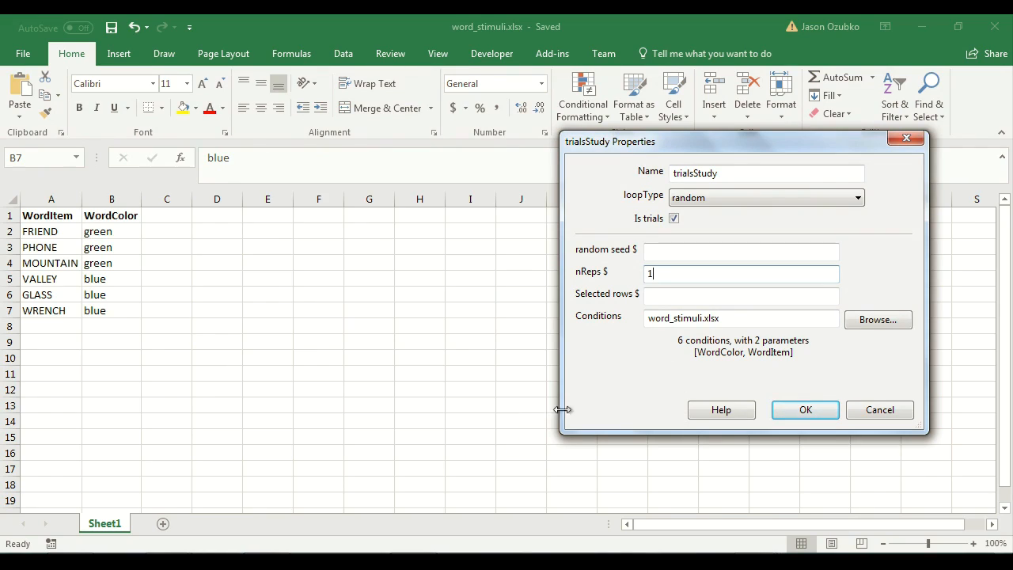
{"action": "double_click", "coordinate": [643, 273]}
{"action": "type", "text": "2"}
{"action": "double_click", "coordinate": [654, 274]}
{"action": "type", "text": "1"}
Step: Try the sequential loopType for trialsStudy, and set it back to random
{"action": "left_click", "coordinate": [718, 200]}
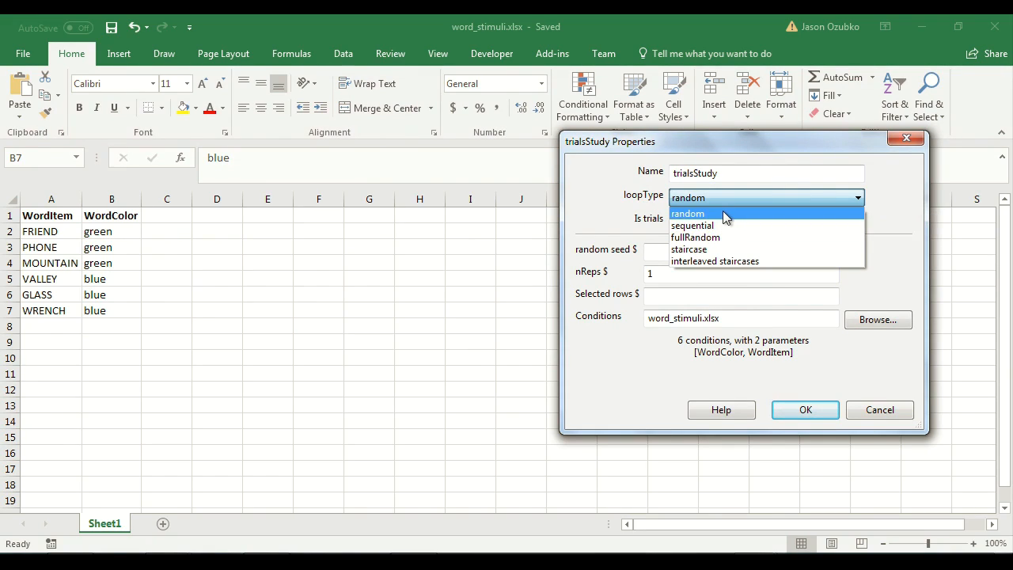
{"action": "left_click", "coordinate": [718, 226]}
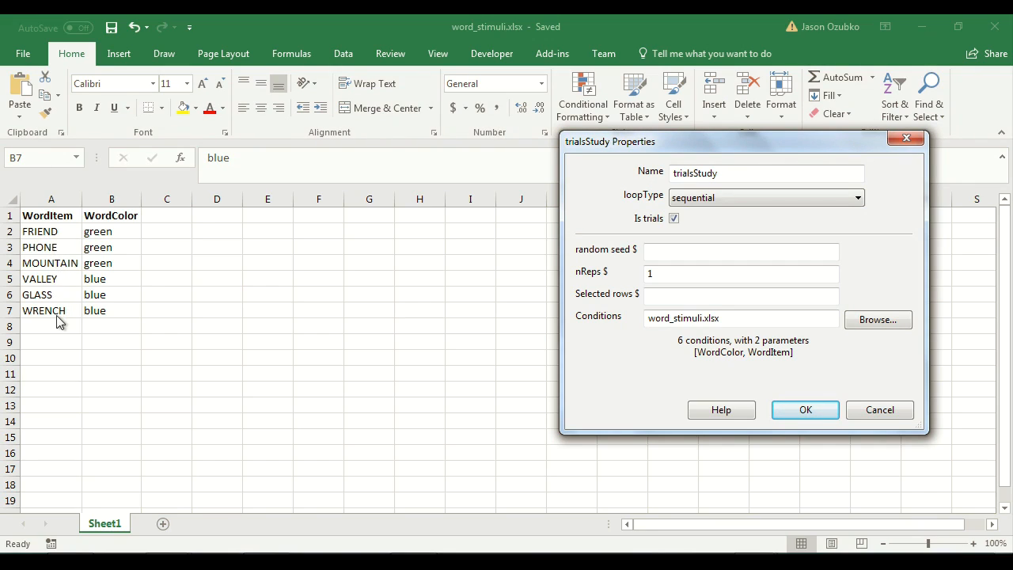
{"action": "left_click", "coordinate": [732, 202]}
{"action": "left_click", "coordinate": [724, 215]}
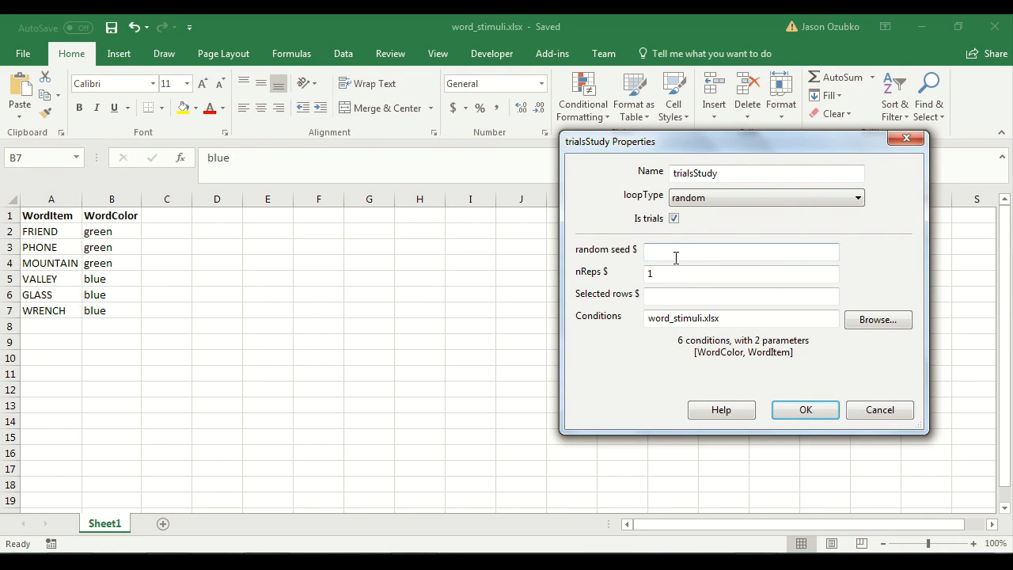
Step: Apply the trialsStudy loop settings, and briefly reopen its properties to check them
{"action": "left_click", "coordinate": [805, 410]}
{"action": "left_click", "coordinate": [641, 472]}
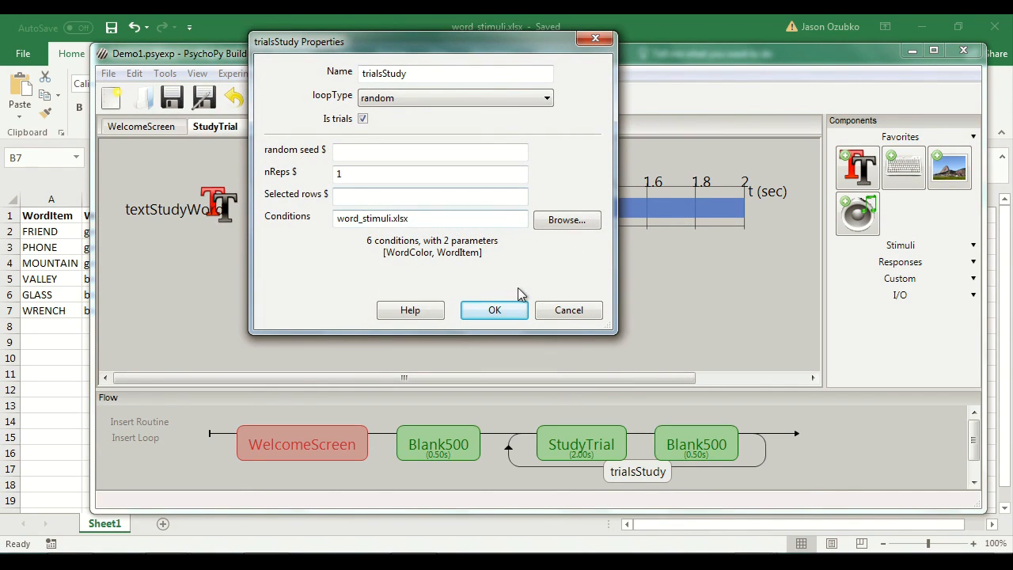
{"action": "left_click", "coordinate": [567, 311]}
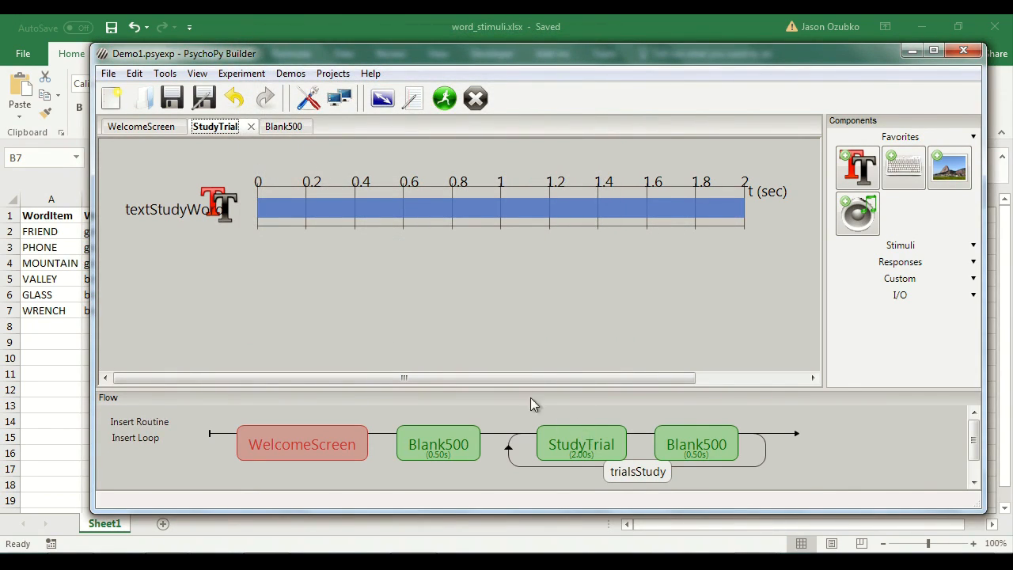
Step: Replace textStudyWord's placeholder text with $WordItem and have the text set every repeat
{"action": "left_click_drag", "start_coordinate": [92, 272], "coordinate": [242, 273]}
{"action": "left_click", "coordinate": [372, 206]}
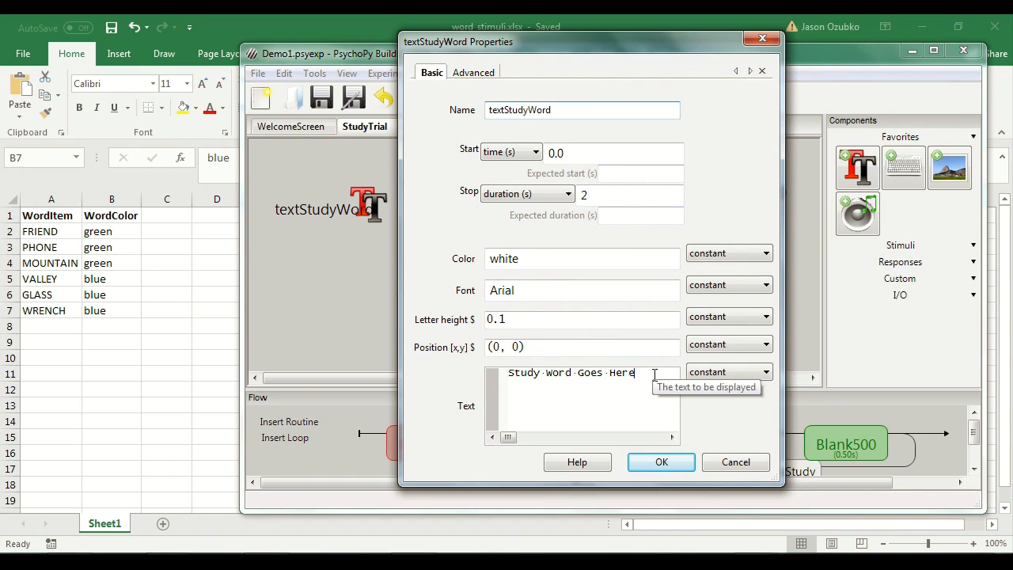
{"action": "left_click_drag", "start_coordinate": [655, 374], "coordinate": [508, 373]}
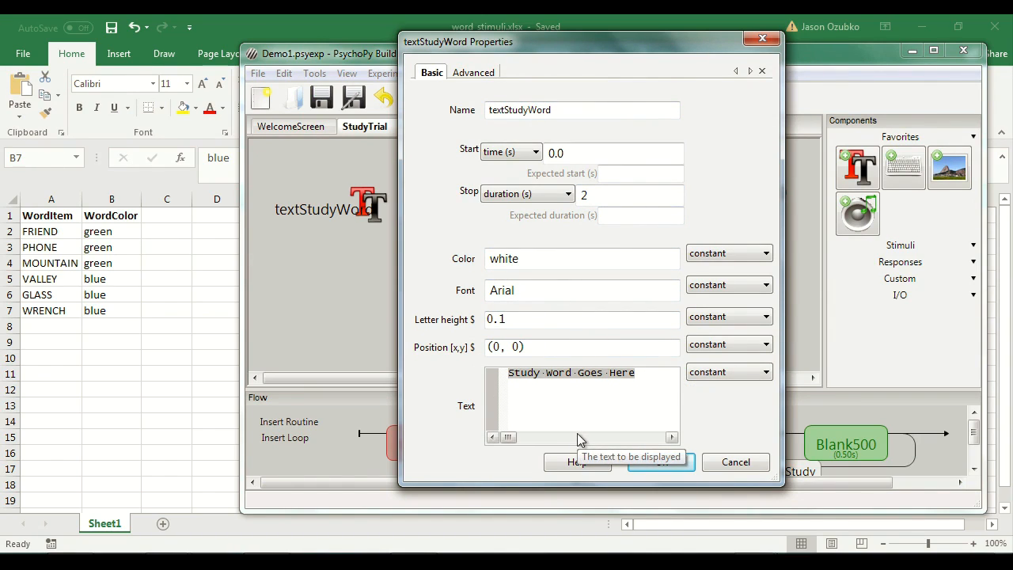
{"action": "key", "text": "BackSpace"}
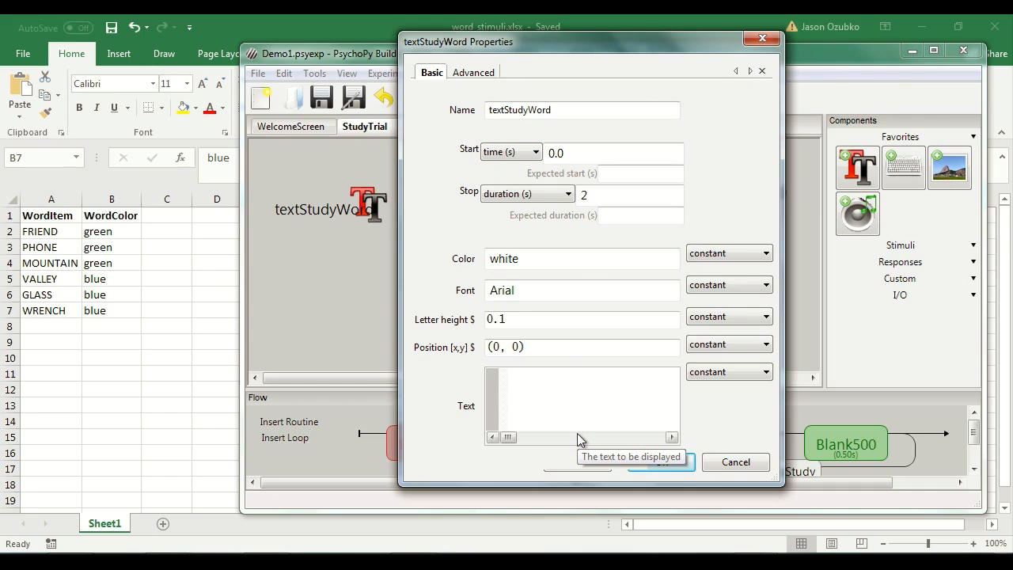
{"action": "type", "text": "wordItem"}
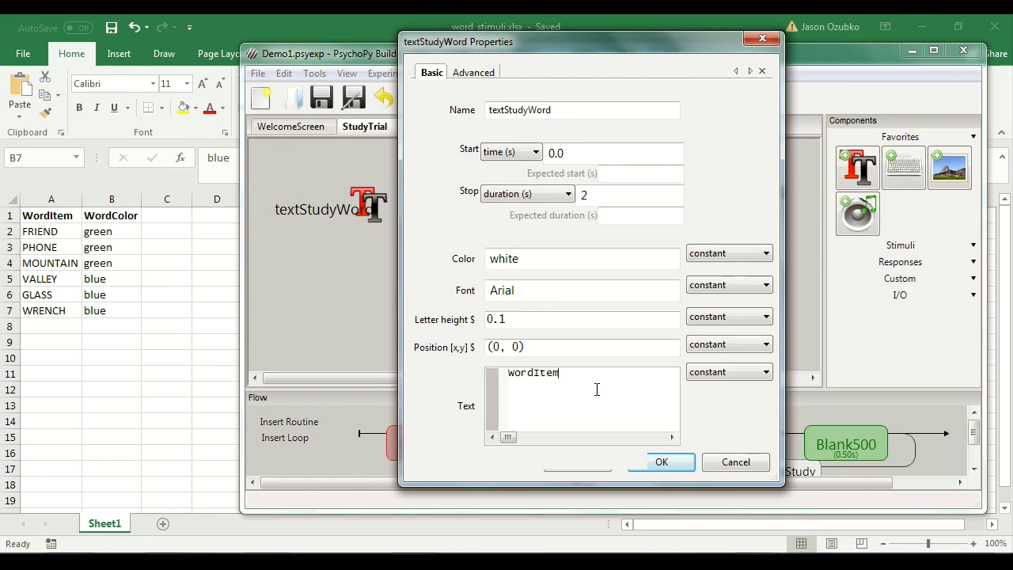
{"action": "type", "text": "$"}
{"action": "left_click", "coordinate": [724, 375]}
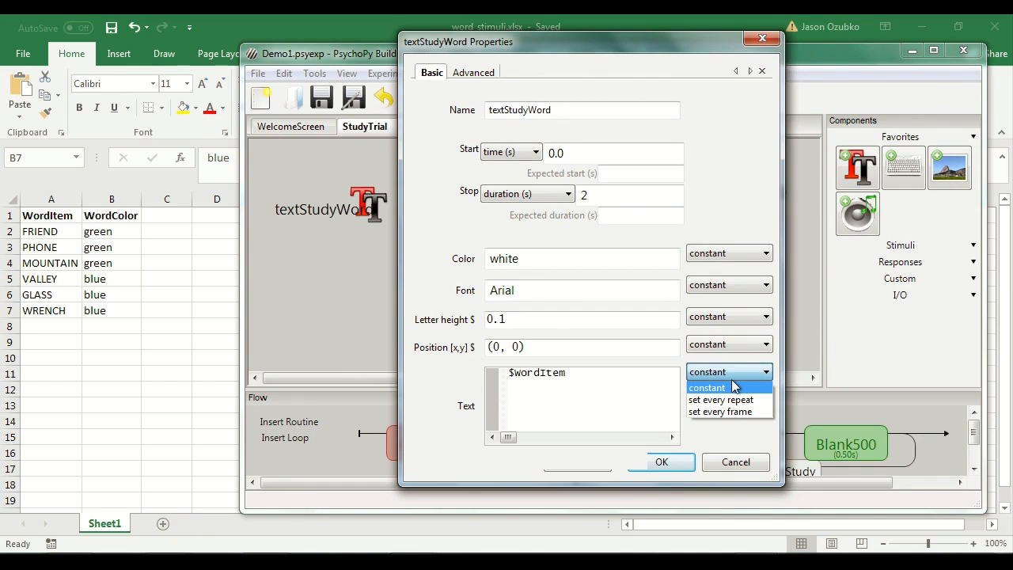
{"action": "left_click", "coordinate": [732, 404]}
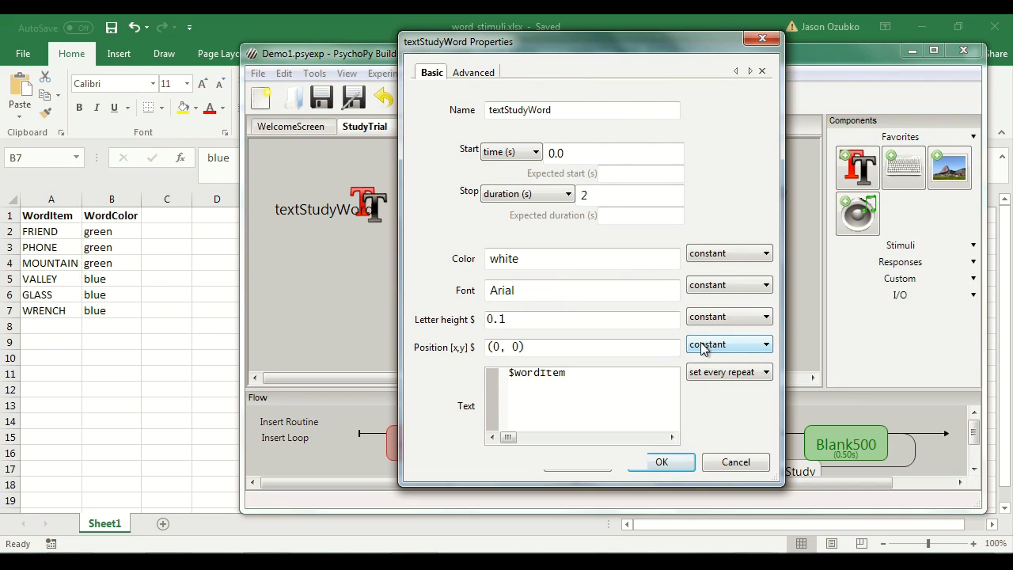
Step: Try the constant update setting for textStudyWord's $WordItem text, and return it to set every repeat
{"action": "left_click_drag", "start_coordinate": [588, 377], "coordinate": [485, 372]}
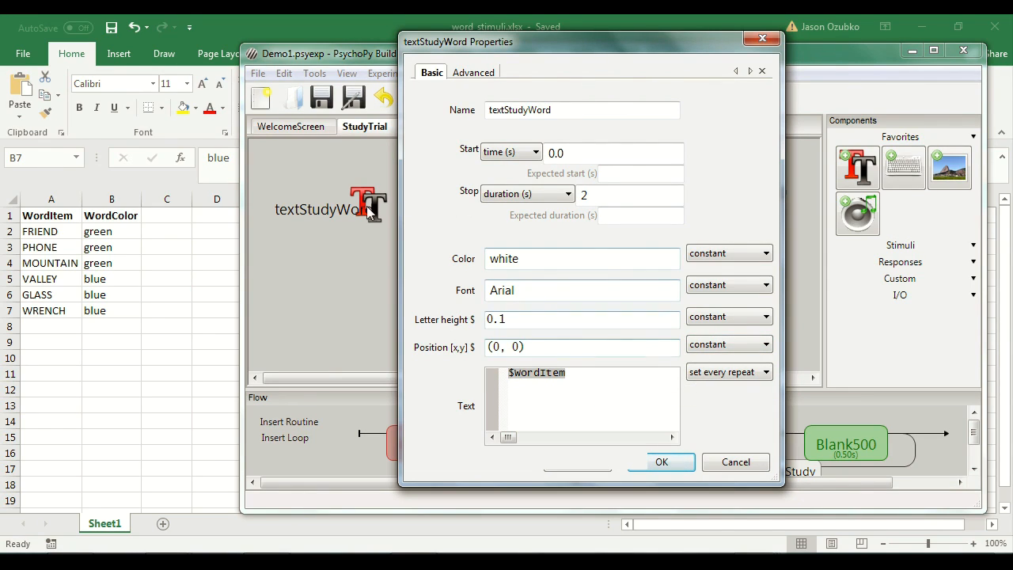
{"action": "left_click_drag", "start_coordinate": [553, 40], "coordinate": [678, 59]}
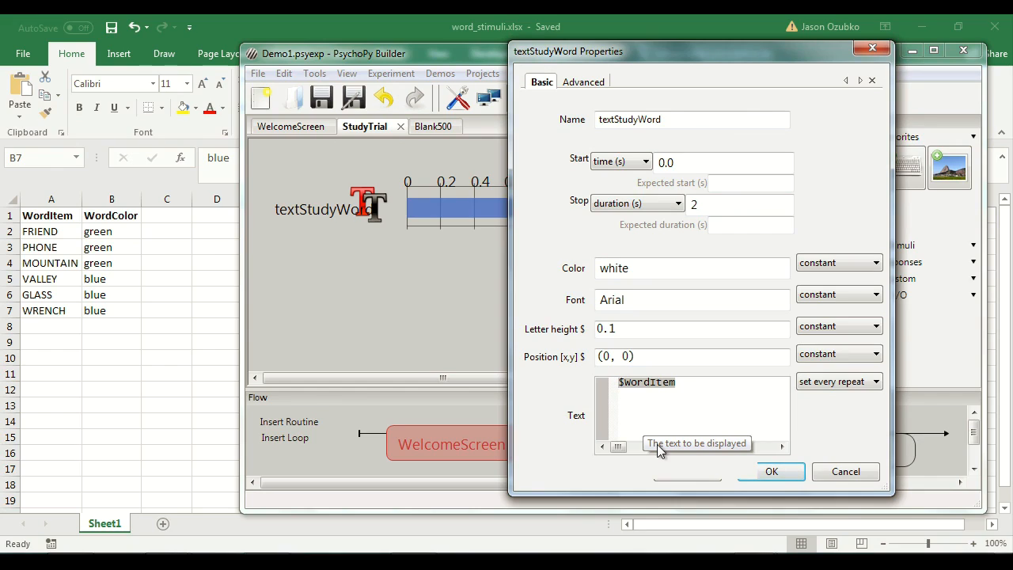
{"action": "left_click", "coordinate": [839, 383]}
{"action": "left_click", "coordinate": [832, 398]}
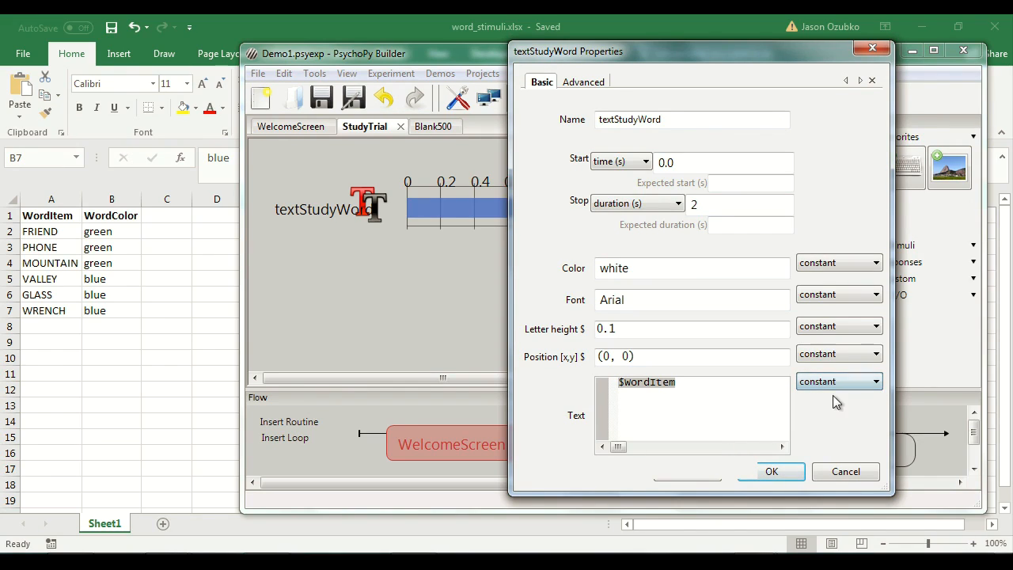
{"action": "left_click", "coordinate": [687, 383]}
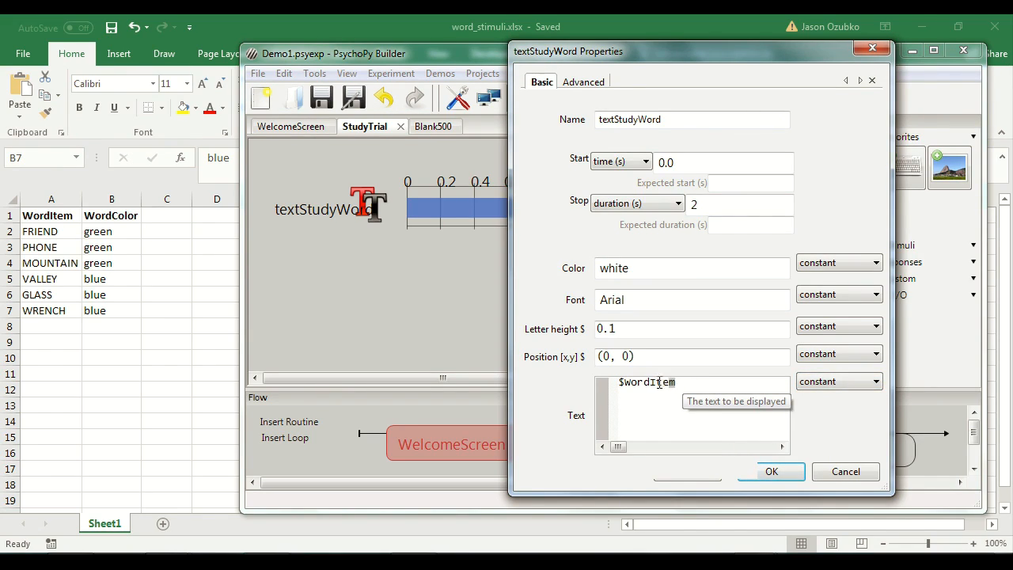
{"action": "left_click_drag", "start_coordinate": [662, 382], "coordinate": [616, 382]}
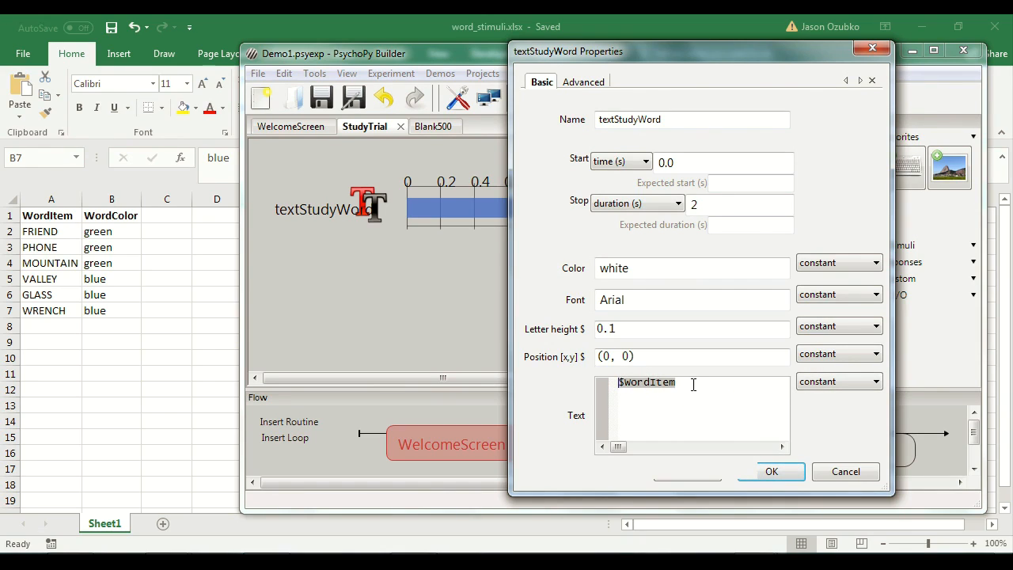
{"action": "left_click", "coordinate": [843, 382]}
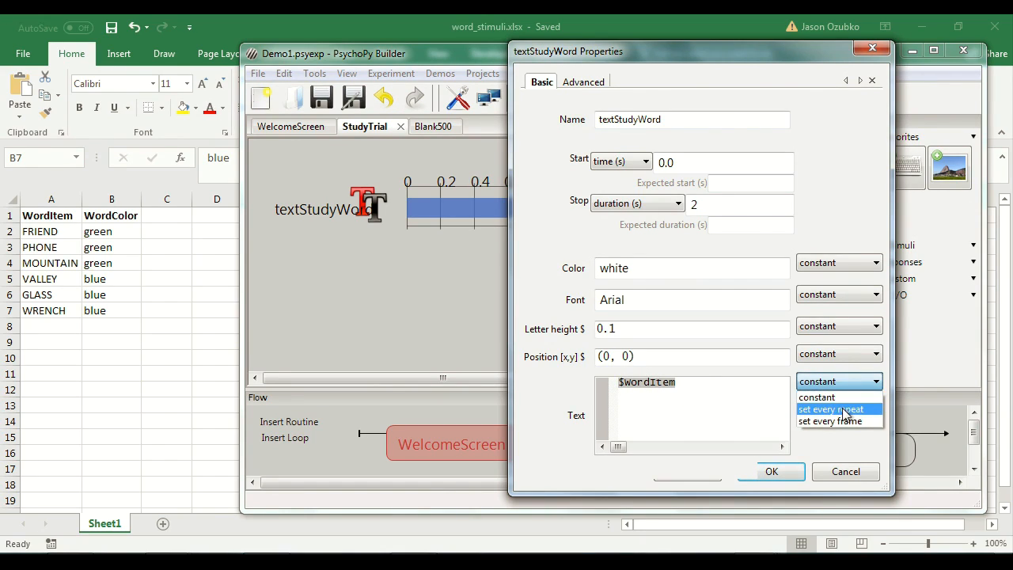
{"action": "left_click", "coordinate": [846, 409]}
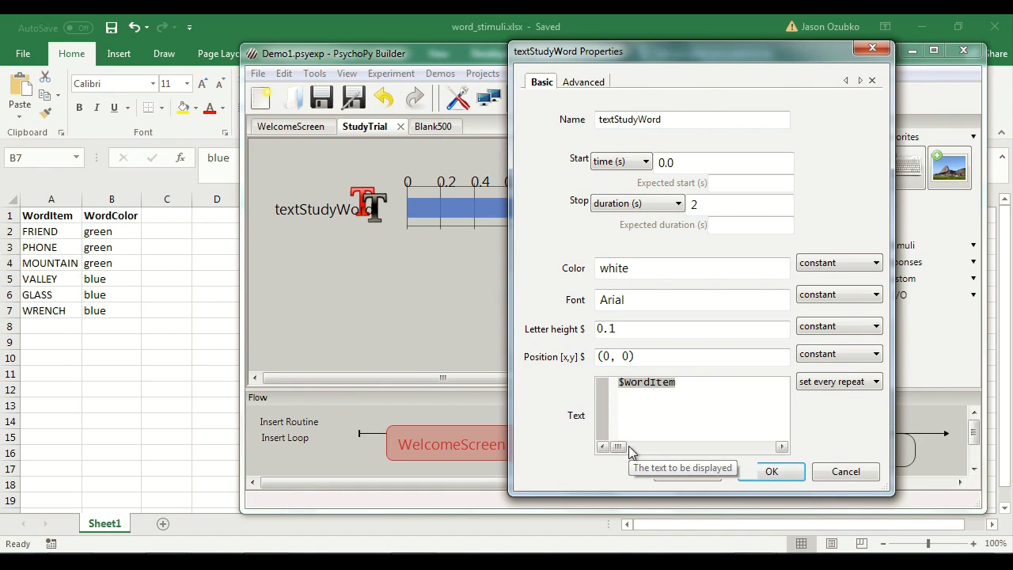
Step: Set textStudyWord's color to $WordColor, updated on every repeat, and apply the component's properties
{"action": "double_click", "coordinate": [649, 266]}
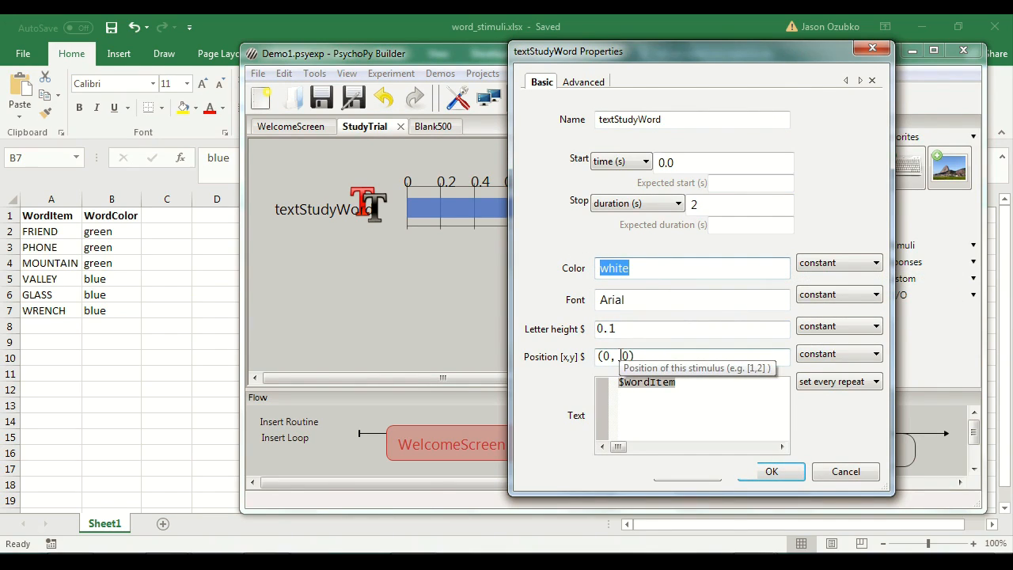
{"action": "type", "text": "$wordcolo"}
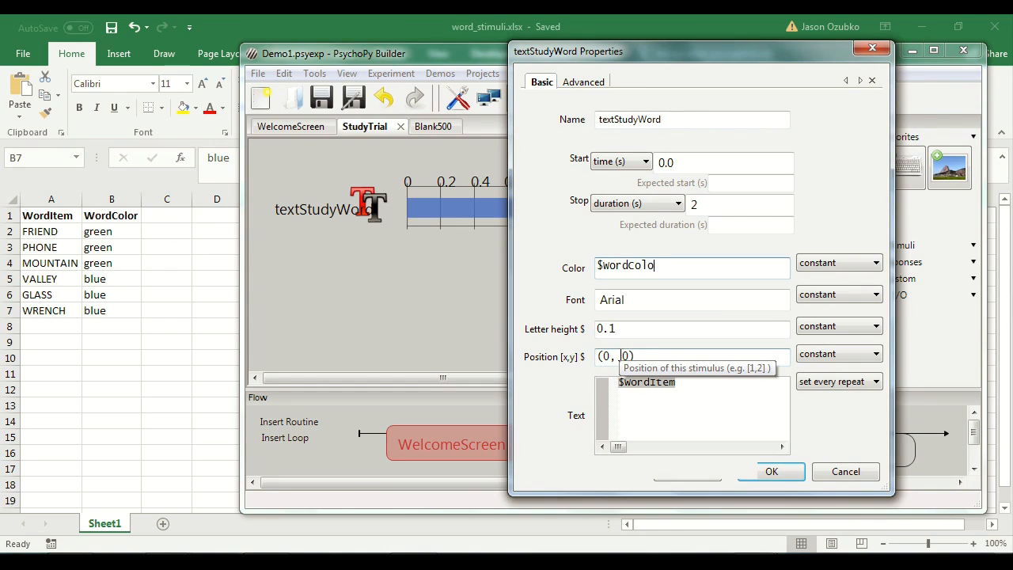
{"action": "type", "text": "r"}
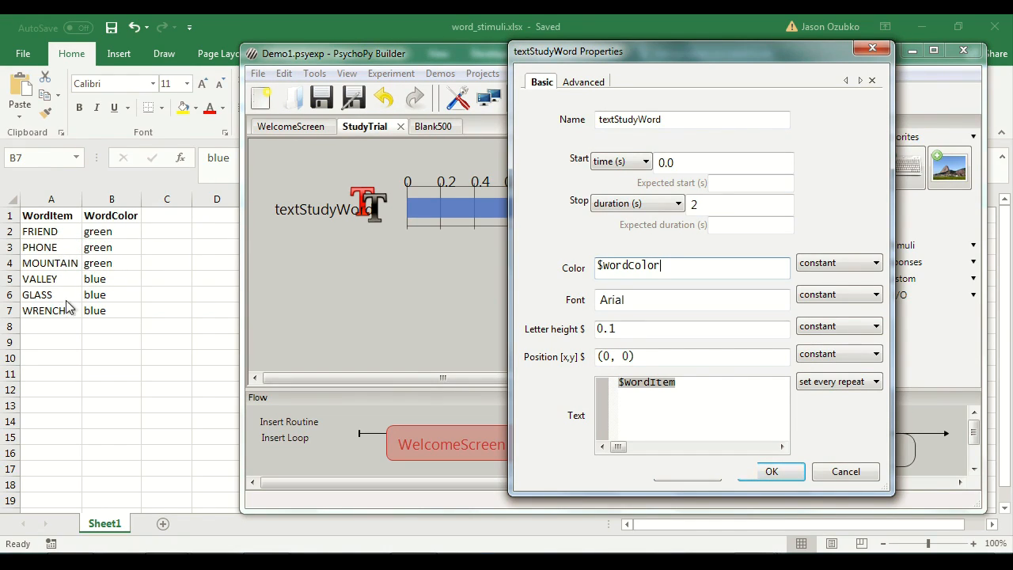
{"action": "left_click", "coordinate": [809, 267]}
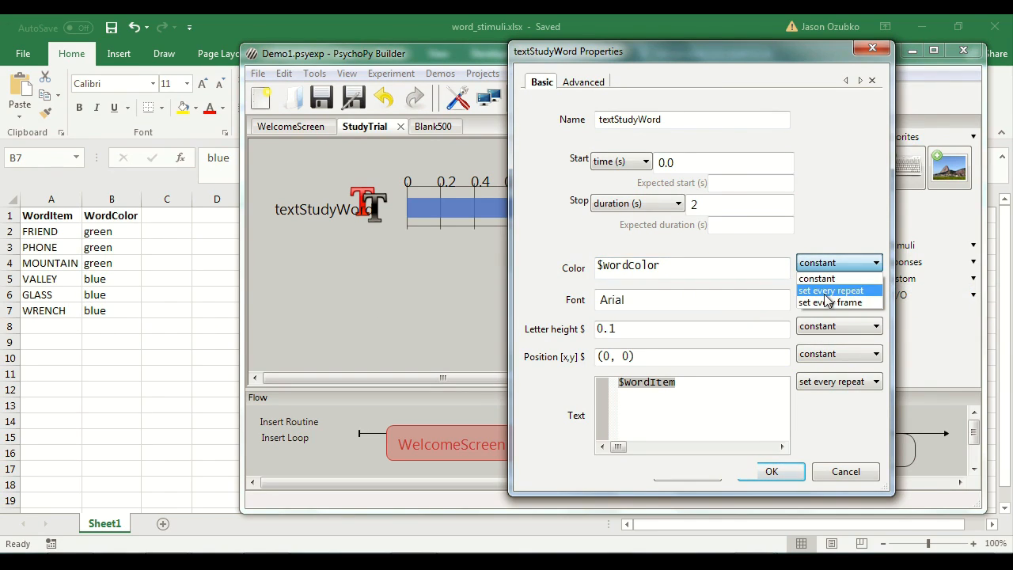
{"action": "left_click", "coordinate": [828, 290]}
{"action": "left_click", "coordinate": [772, 473]}
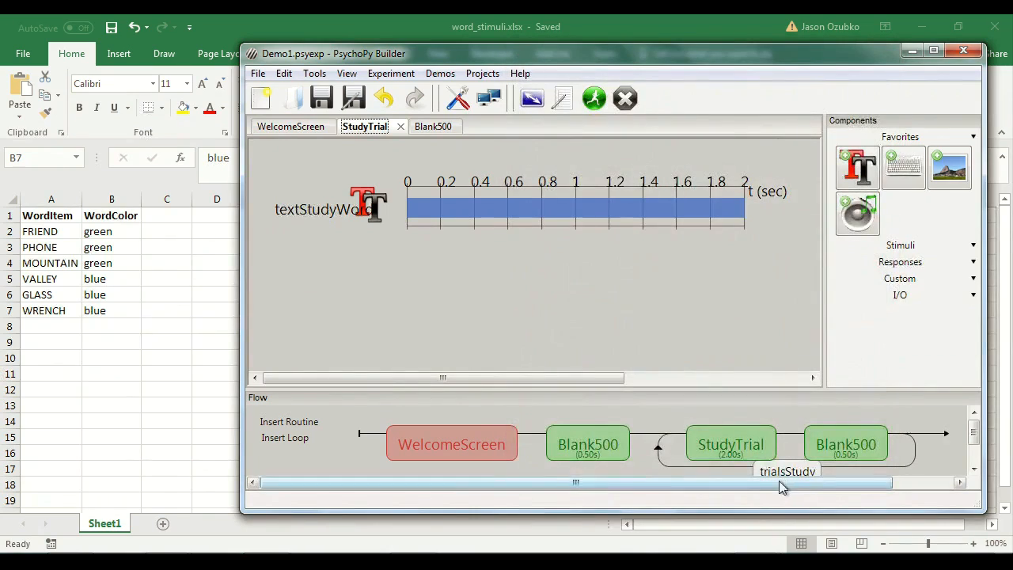
Step: Run the Demo1 experiment with the participant field left blank and session 001
{"action": "left_click", "coordinate": [589, 98]}
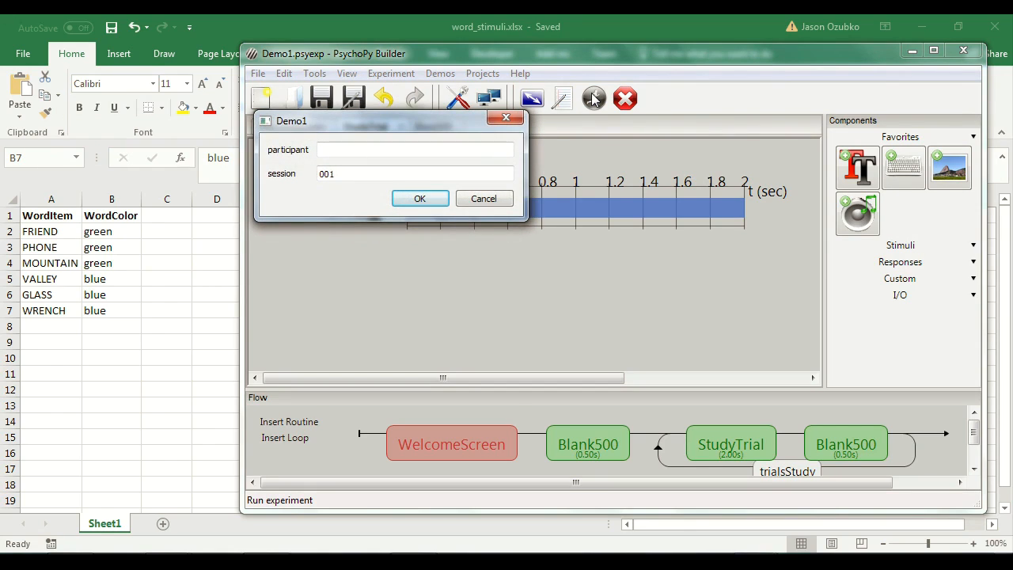
{"action": "key", "text": "Return"}
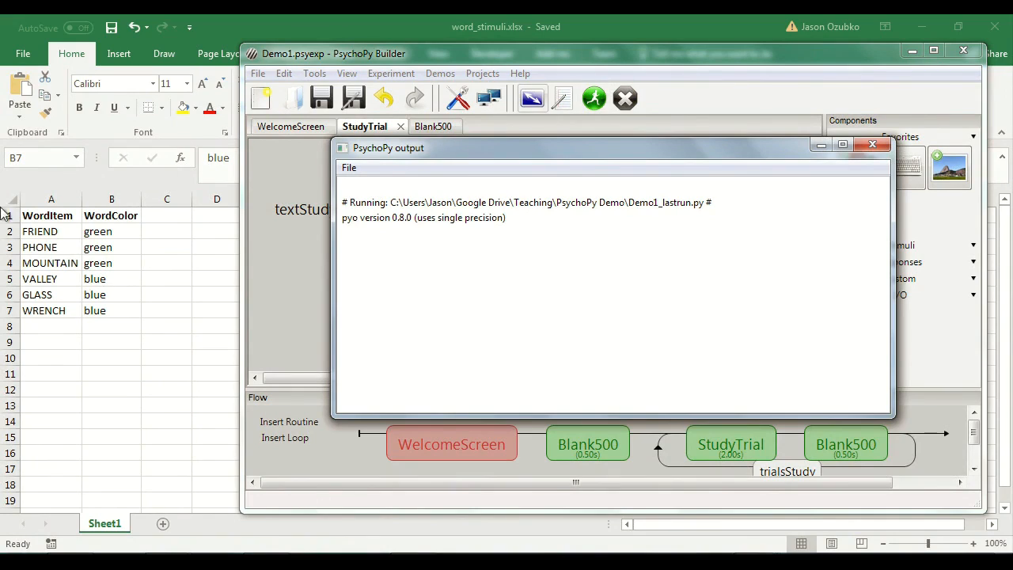
Step: Switch to word_stimuli.xlsx in Excel and examine how the WordItem rows pair with their WordColor values
{"action": "left_click", "coordinate": [157, 326]}
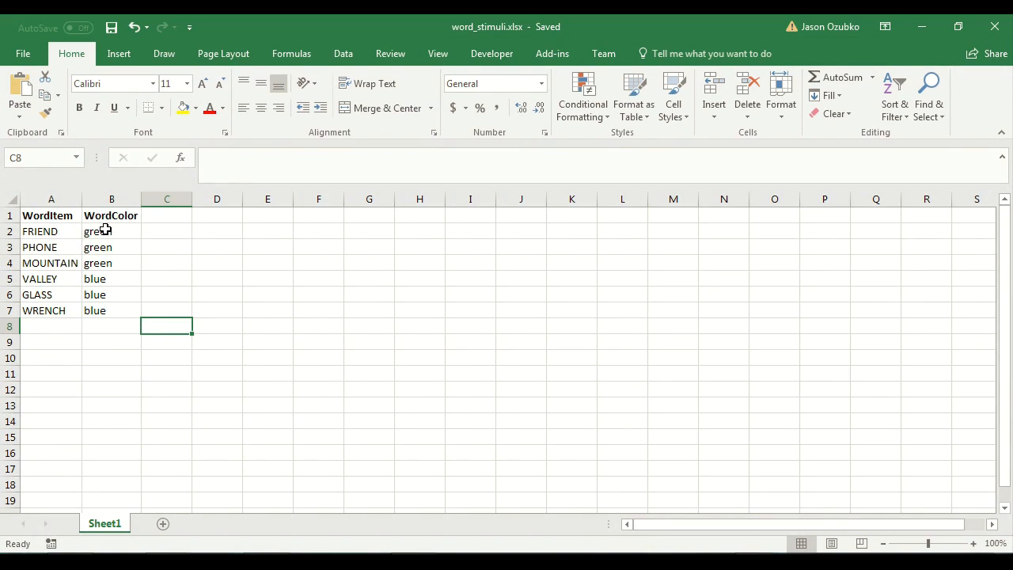
{"action": "left_click_drag", "start_coordinate": [104, 231], "coordinate": [44, 230]}
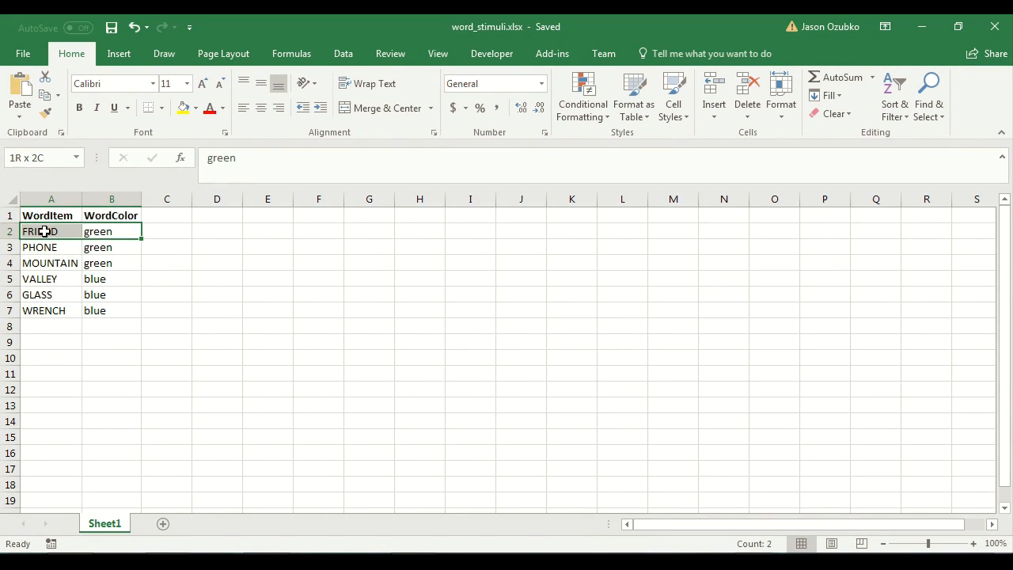
{"action": "left_click", "coordinate": [110, 249]}
{"action": "left_click", "coordinate": [49, 243]}
{"action": "left_click", "coordinate": [49, 227]}
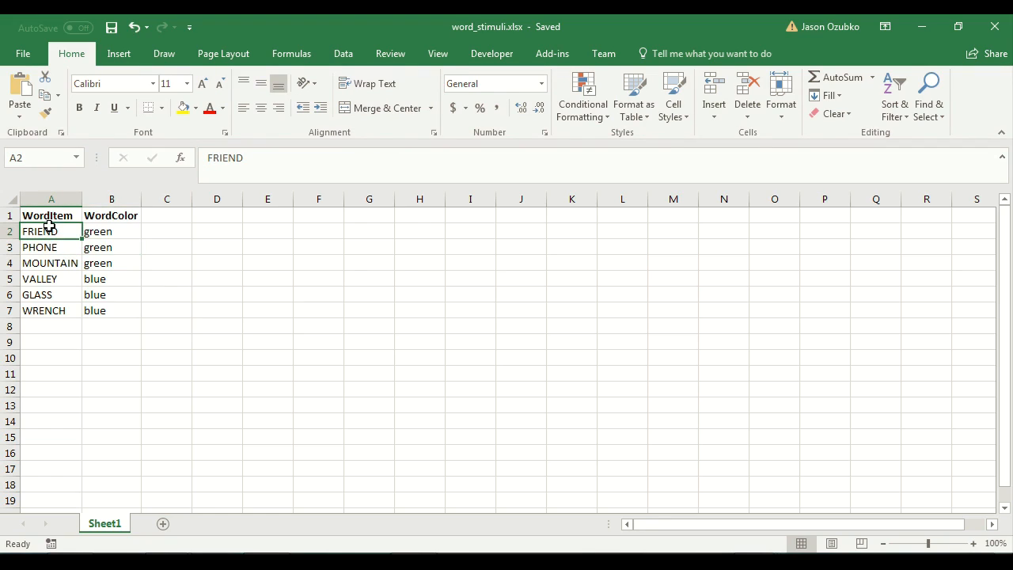
{"action": "left_click", "coordinate": [93, 229]}
{"action": "left_click", "coordinate": [106, 309]}
{"action": "left_click", "coordinate": [95, 273]}
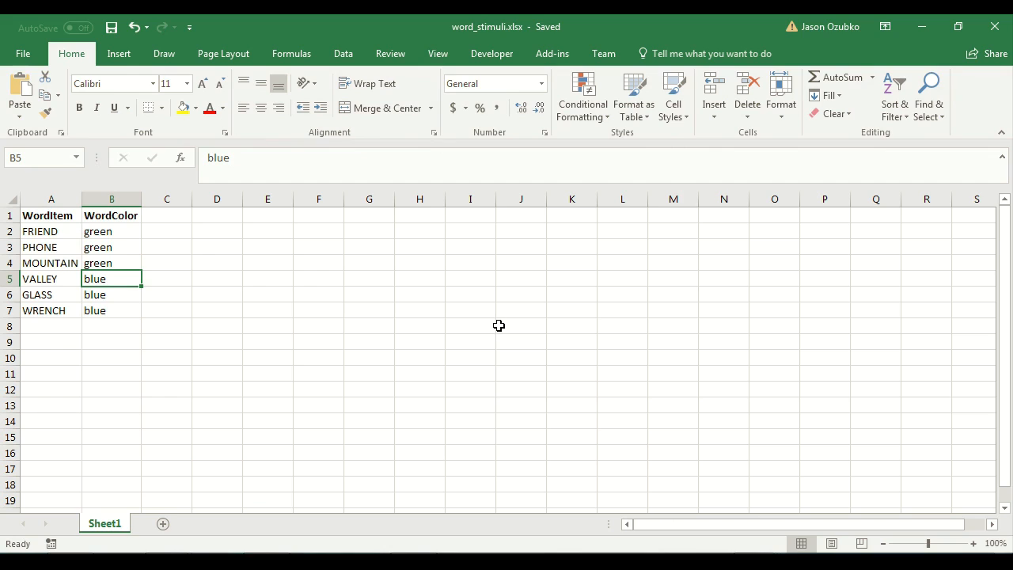
Step: Switch back to PsychoPy Builder and enlarge its window so the whole experiment flow fits
{"action": "left_click", "coordinate": [735, 546]}
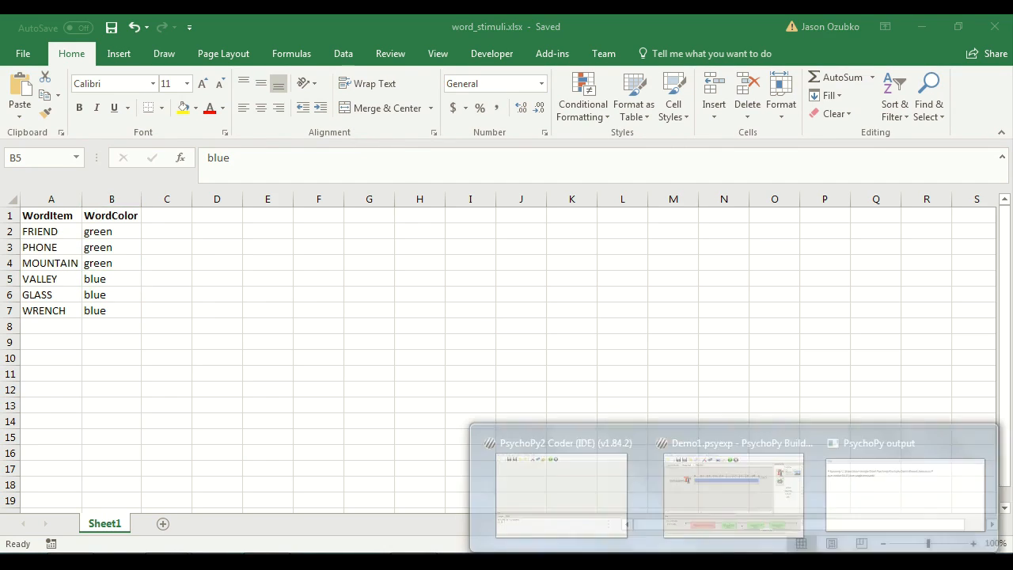
{"action": "left_click", "coordinate": [762, 486]}
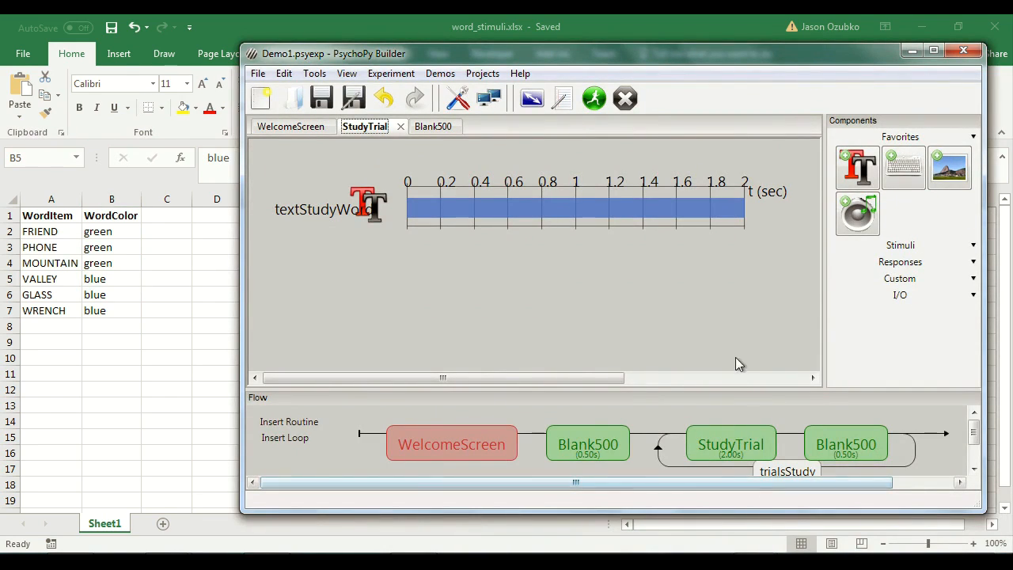
{"action": "left_click_drag", "start_coordinate": [710, 482], "coordinate": [856, 466]}
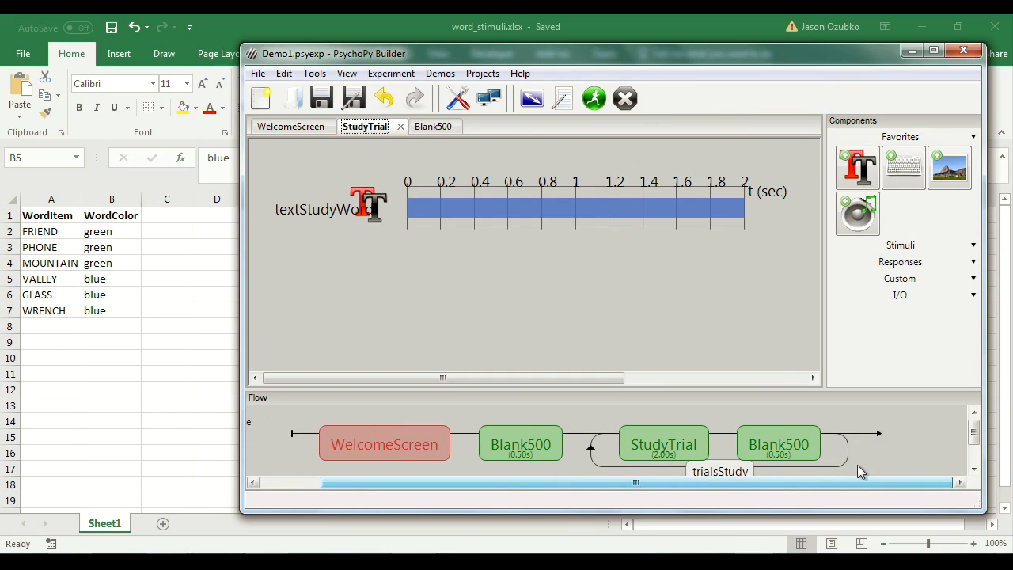
{"action": "left_click_drag", "start_coordinate": [241, 251], "coordinate": [116, 251]}
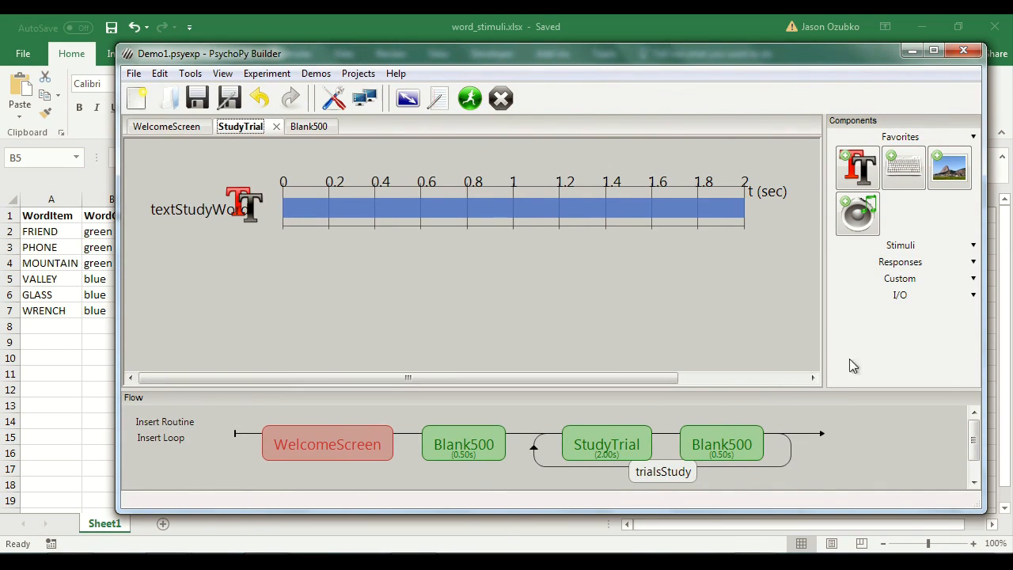
{"action": "left_click_drag", "start_coordinate": [750, 512], "coordinate": [744, 535]}
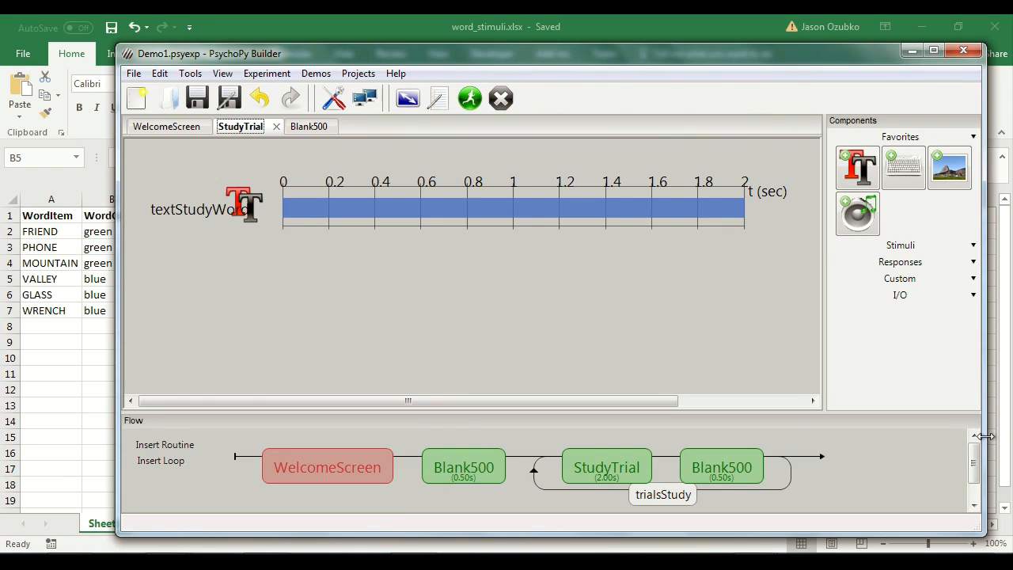
Step: Insert a new routine named WaitScreen at the end of the flow, after the trialsStudy loop, and open it
{"action": "left_click", "coordinate": [184, 447]}
{"action": "left_click", "coordinate": [189, 465]}
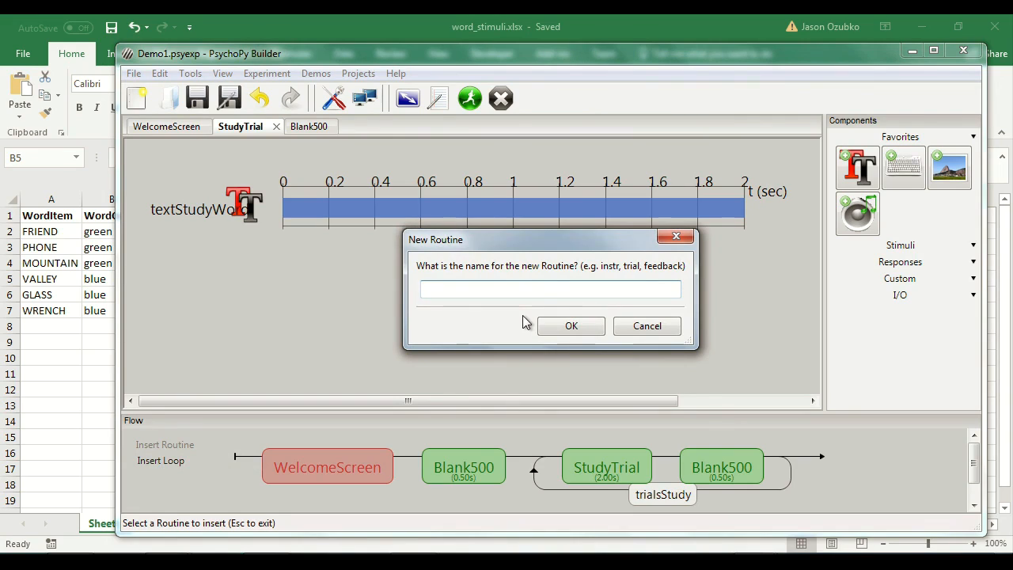
{"action": "type", "text": "WaitScreen"}
{"action": "key", "text": "Return"}
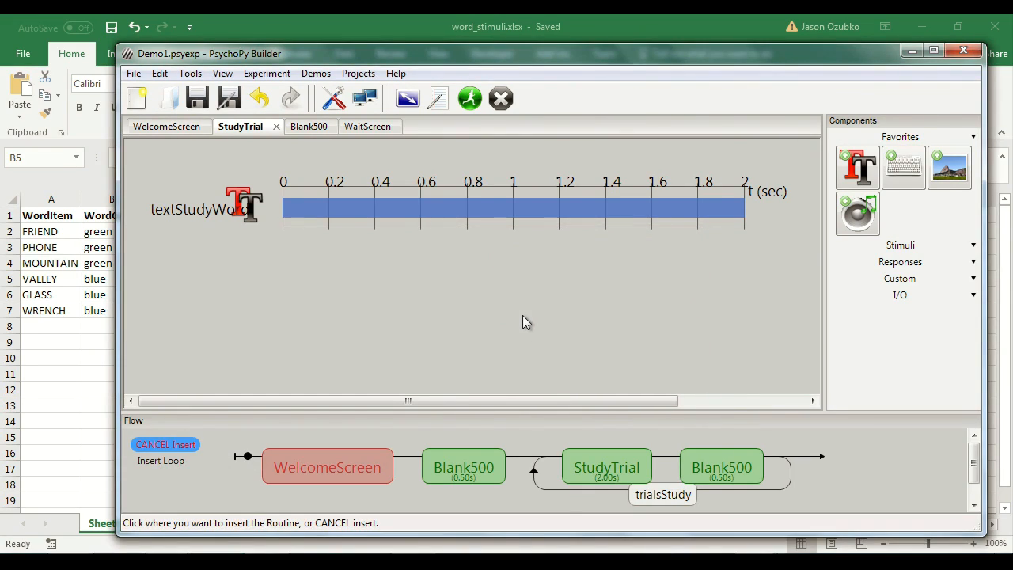
{"action": "left_click", "coordinate": [807, 457]}
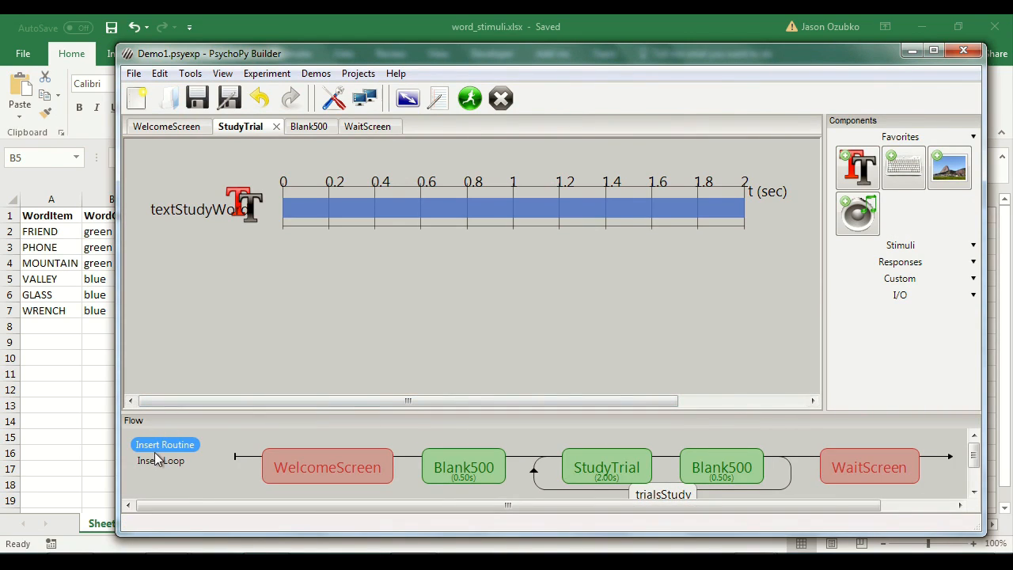
{"action": "left_click", "coordinate": [162, 446]}
{"action": "left_click", "coordinate": [854, 467]}
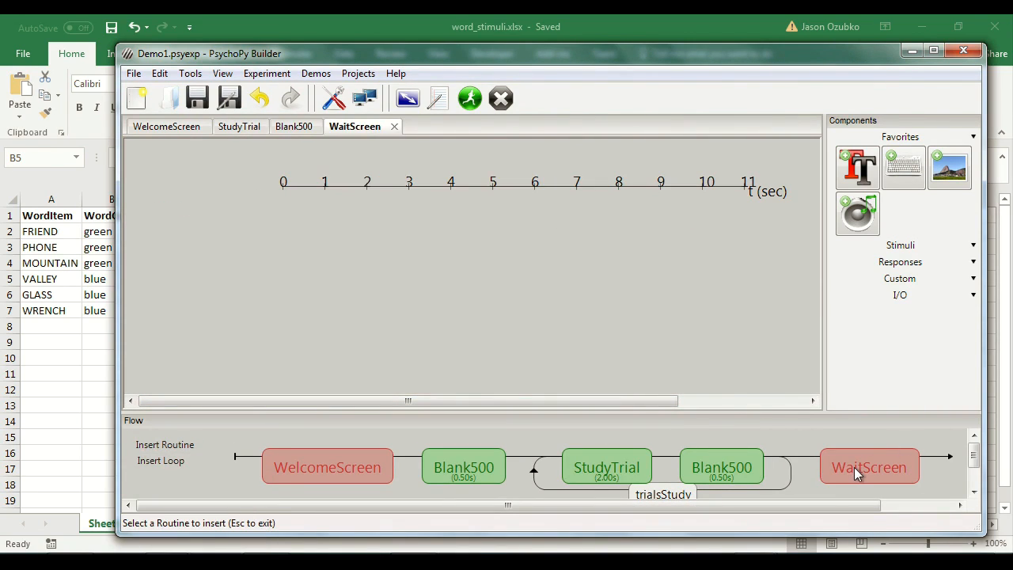
Step: Add a text component named textWait to WaitScreen, replacing its placeholder text with a message starting with "Please wait"
{"action": "left_click", "coordinate": [858, 213]}
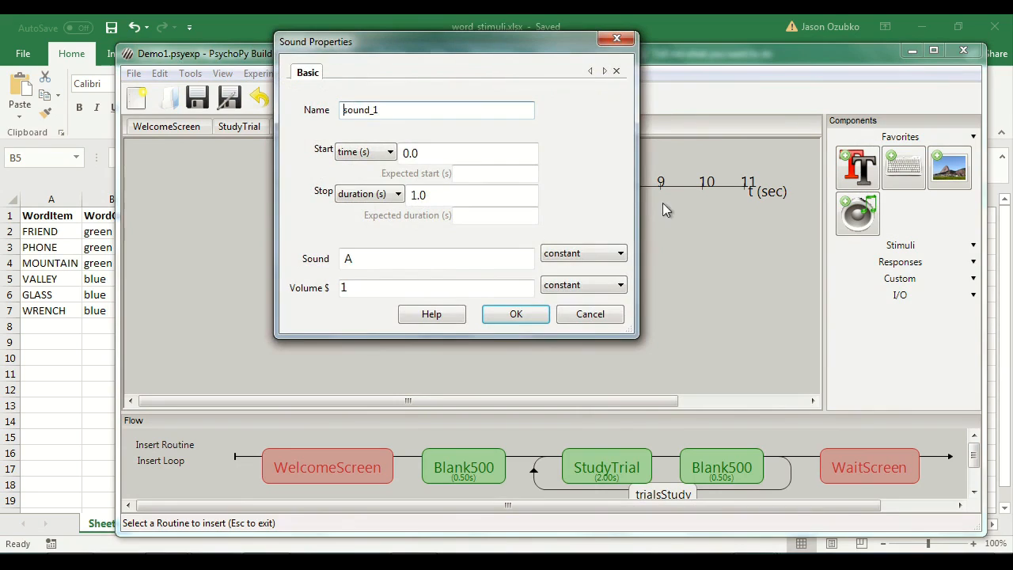
{"action": "left_click", "coordinate": [615, 38]}
{"action": "left_click", "coordinate": [858, 166]}
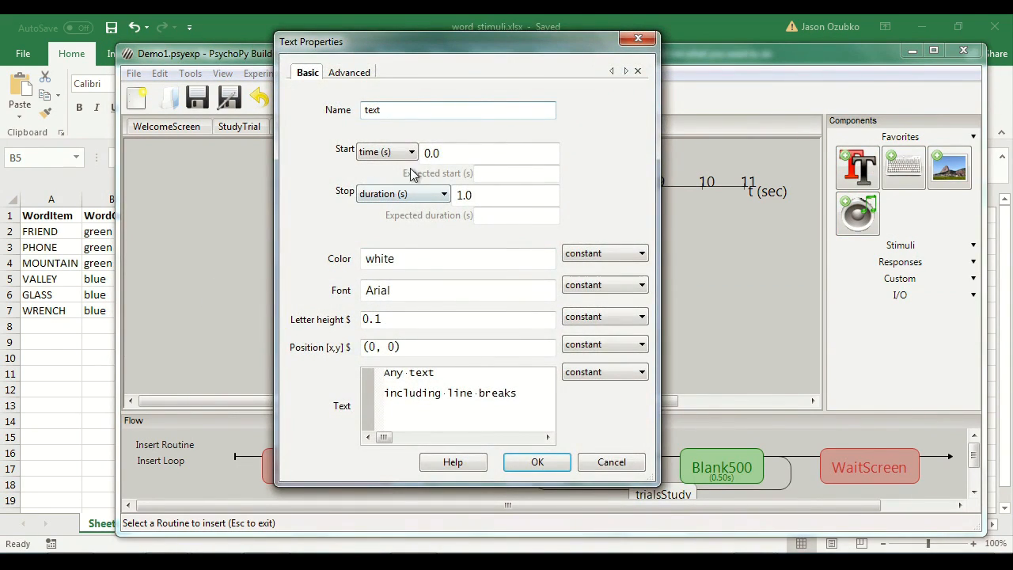
{"action": "type", "text": "Wait"}
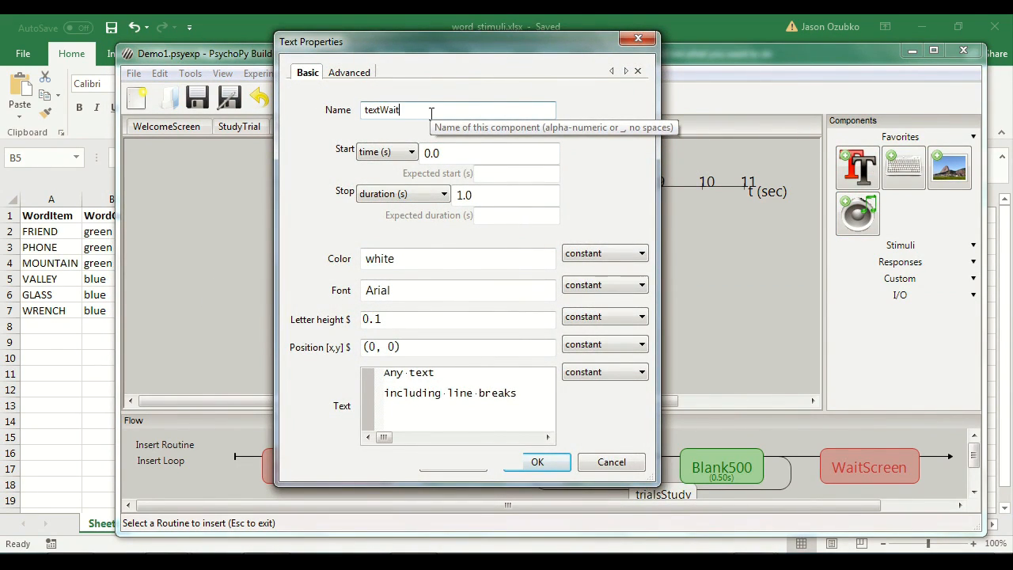
{"action": "left_click", "coordinate": [473, 403]}
{"action": "key", "text": "ctrl+a"}
{"action": "type", "text": "P"}
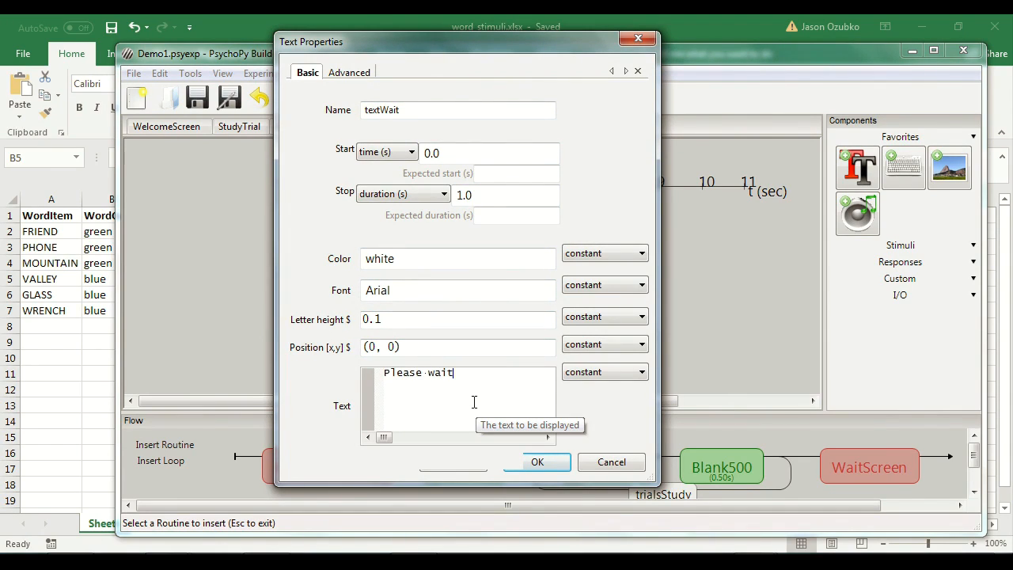
{"action": "type", "text": "lease get the rese"}
{"action": "key", "text": "BackSpace"}
Step: Clear textWait's stop duration so the text has no time limit, and confirm the component
{"action": "left_click", "coordinate": [469, 194]}
{"action": "left_click_drag", "start_coordinate": [470, 194], "coordinate": [422, 194]}
{"action": "key", "text": "BackSpace"}
{"action": "left_click", "coordinate": [537, 461]}
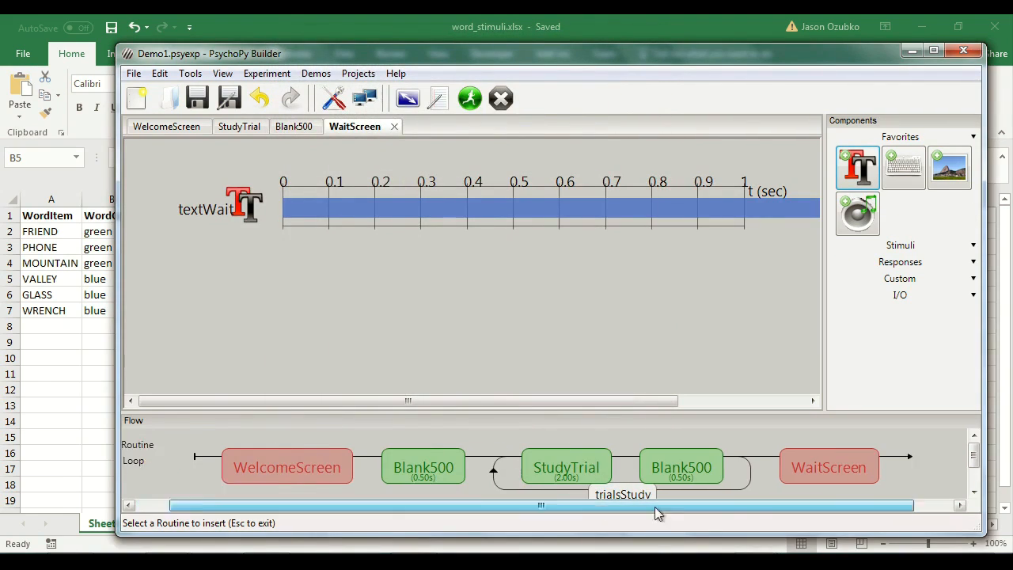
Step: Add a keyboard component to WaitScreen and restrict its allowed keys to 'i'
{"action": "left_click_drag", "start_coordinate": [656, 508], "coordinate": [695, 508]}
{"action": "left_click", "coordinate": [903, 166]}
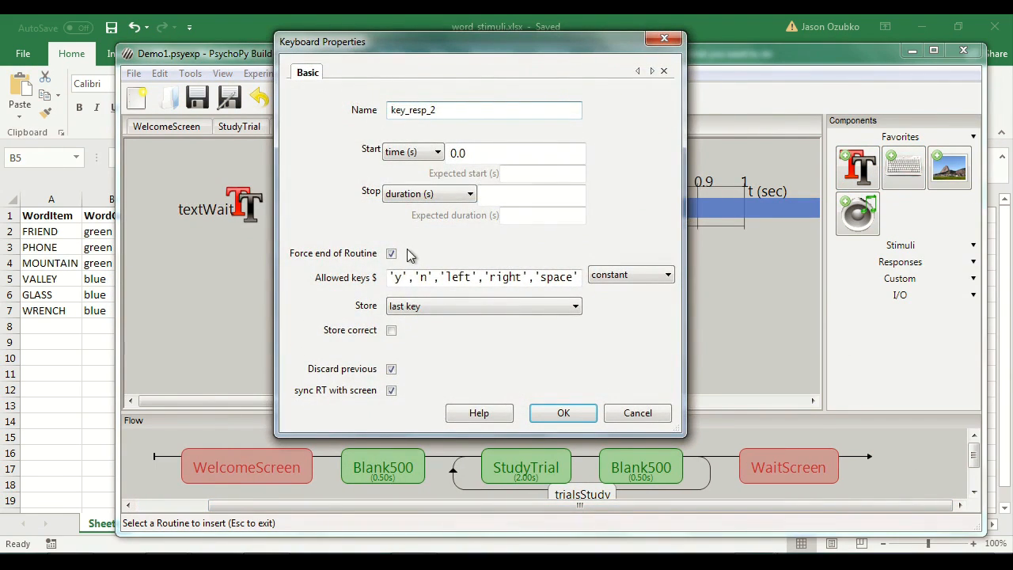
{"action": "left_click", "coordinate": [393, 275]}
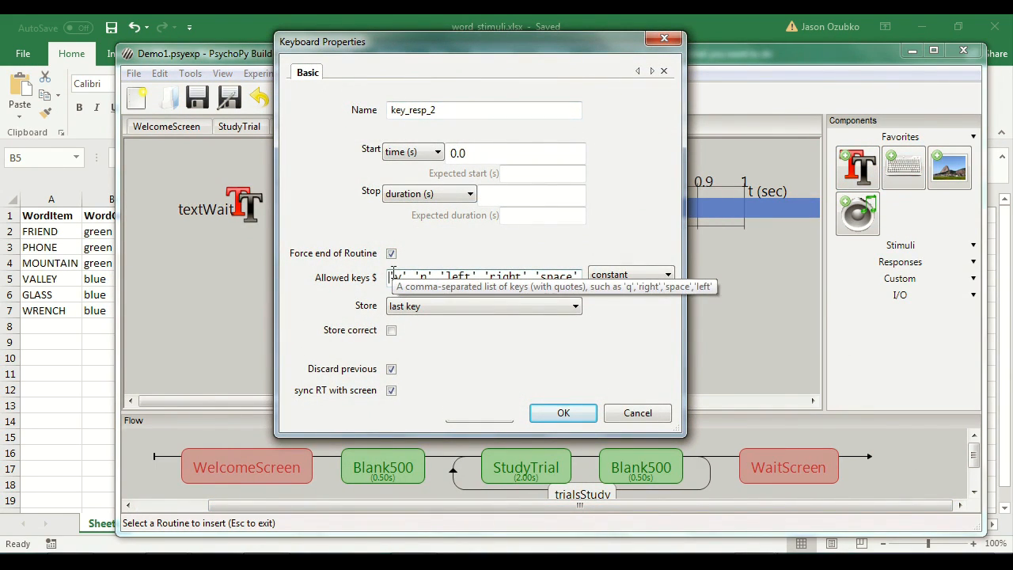
{"action": "double_click", "coordinate": [393, 272]}
{"action": "key", "text": "BackSpace"}
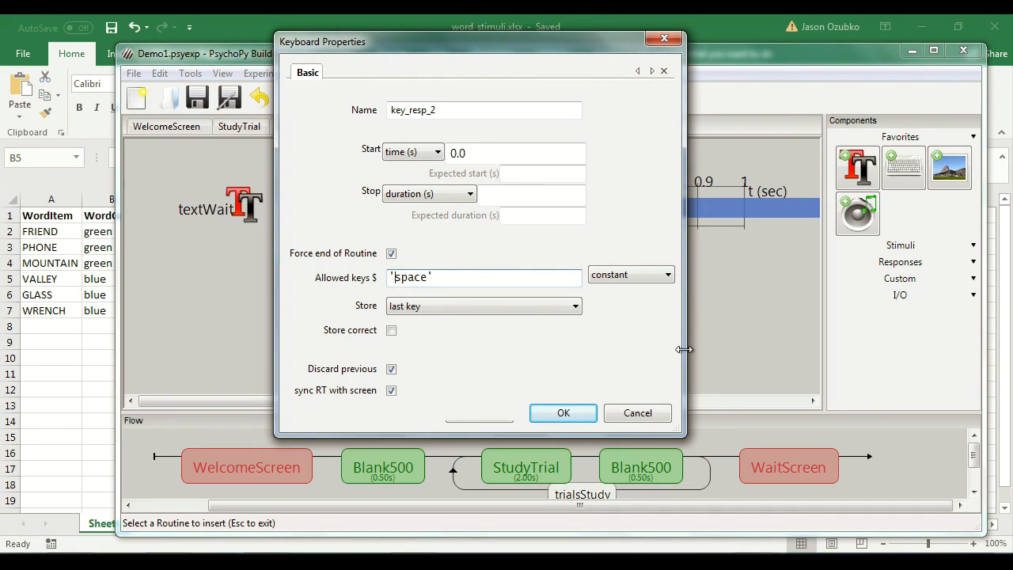
{"action": "key", "text": "shift+End"}
{"action": "type", "text": "i"}
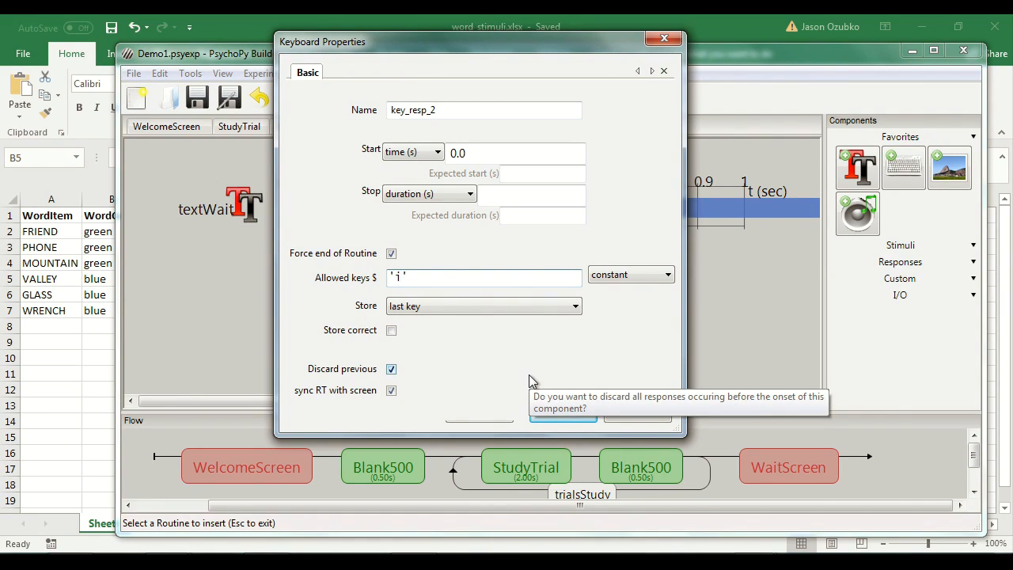
Step: Name the keyboard component keyWait and confirm its properties
{"action": "left_click", "coordinate": [404, 110]}
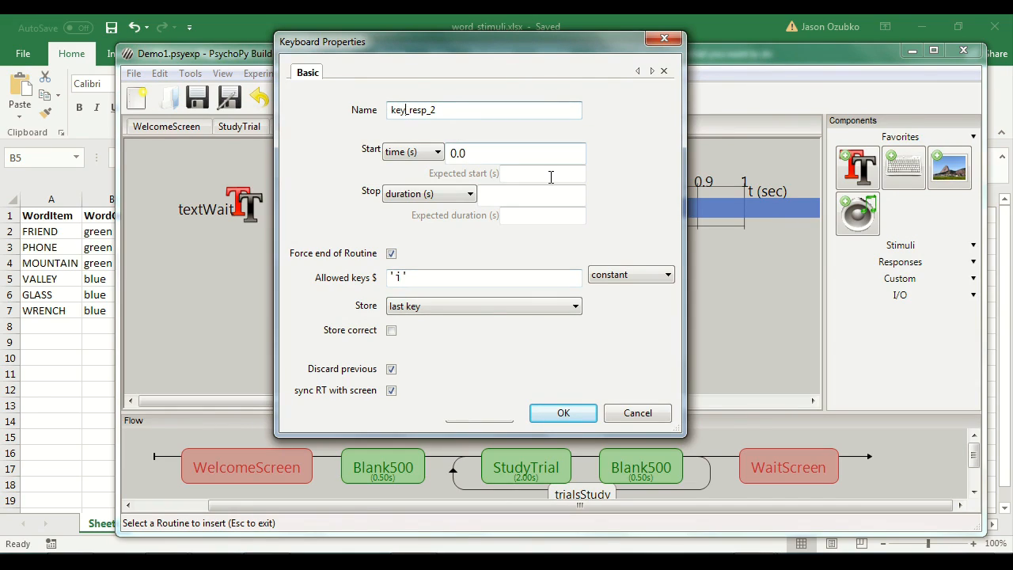
{"action": "key", "text": "shift+End"}
{"action": "type", "text": "Wa"}
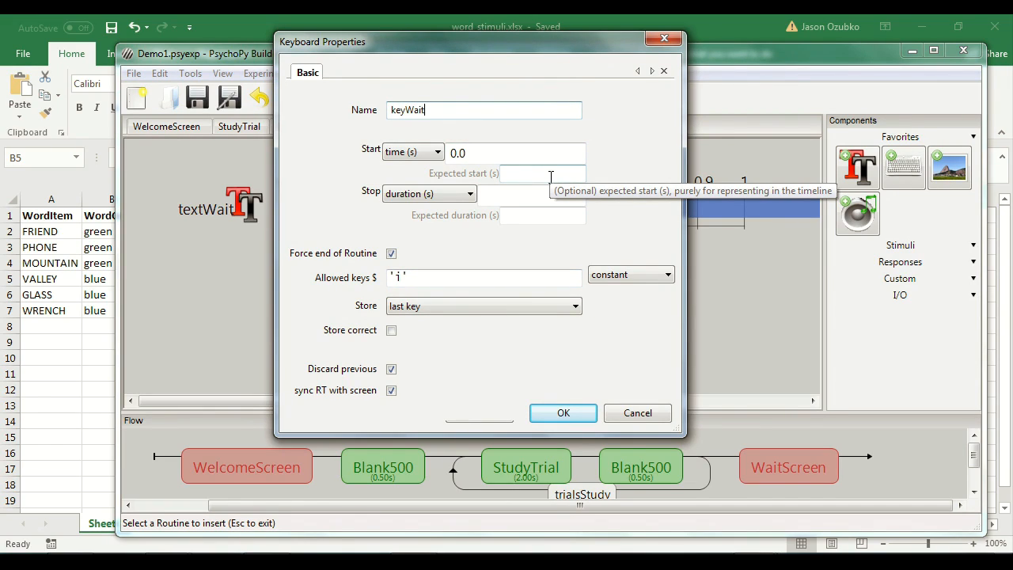
{"action": "left_click", "coordinate": [570, 413]}
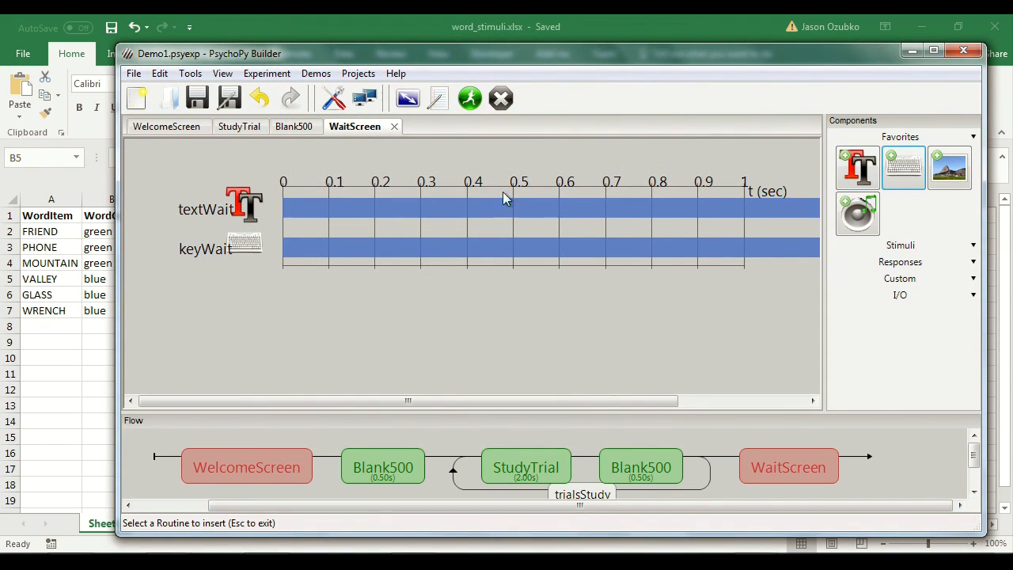
Step: Enlarge the flow area and insert a new routine named TestTrial at the end of the flow, after WaitScreen
{"action": "left_click_drag", "start_coordinate": [234, 507], "coordinate": [158, 505]}
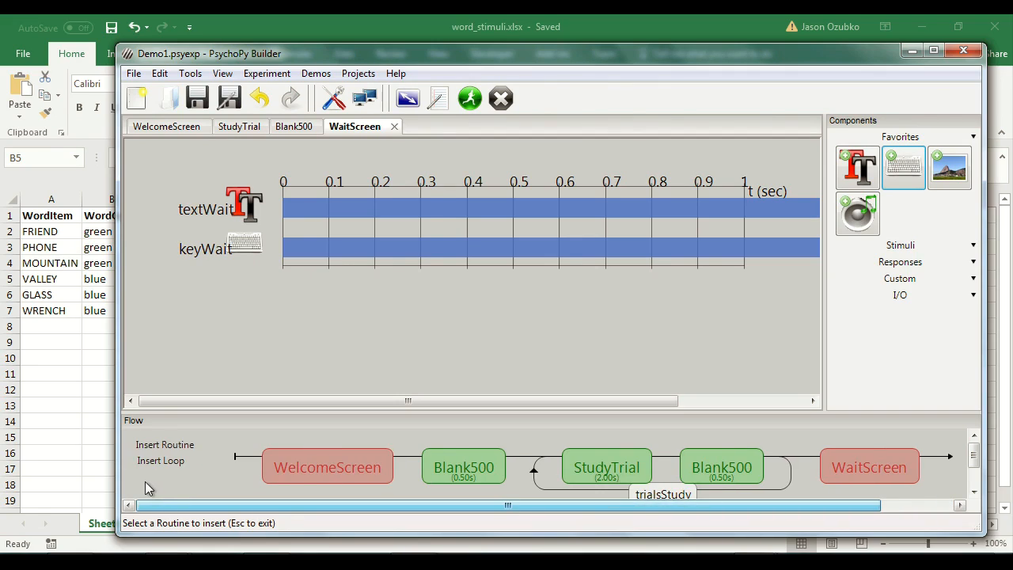
{"action": "left_click_drag", "start_coordinate": [325, 412], "coordinate": [321, 393]}
{"action": "left_click", "coordinate": [210, 447]}
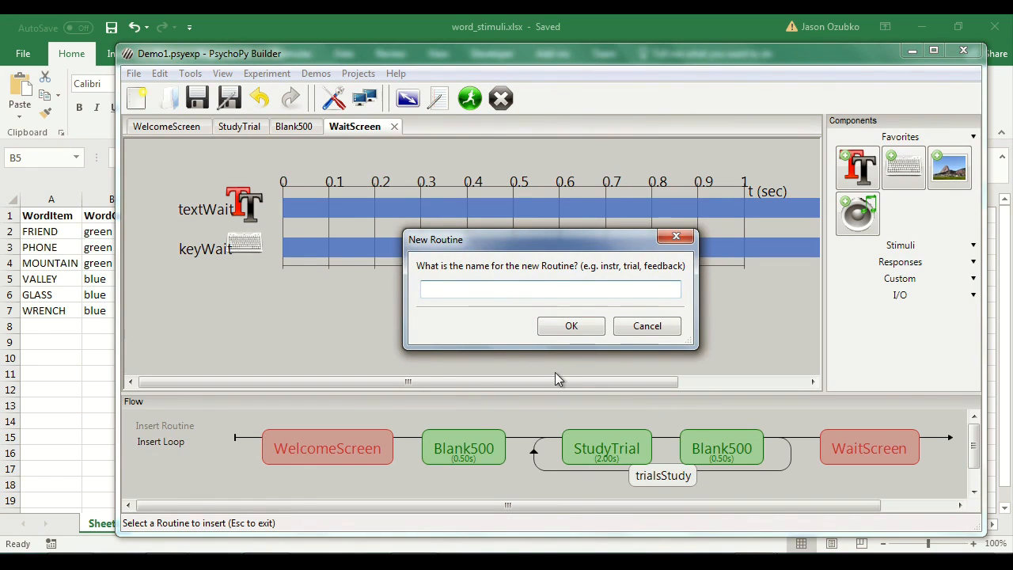
{"action": "type", "text": "TestTrial"}
{"action": "key", "text": "Return"}
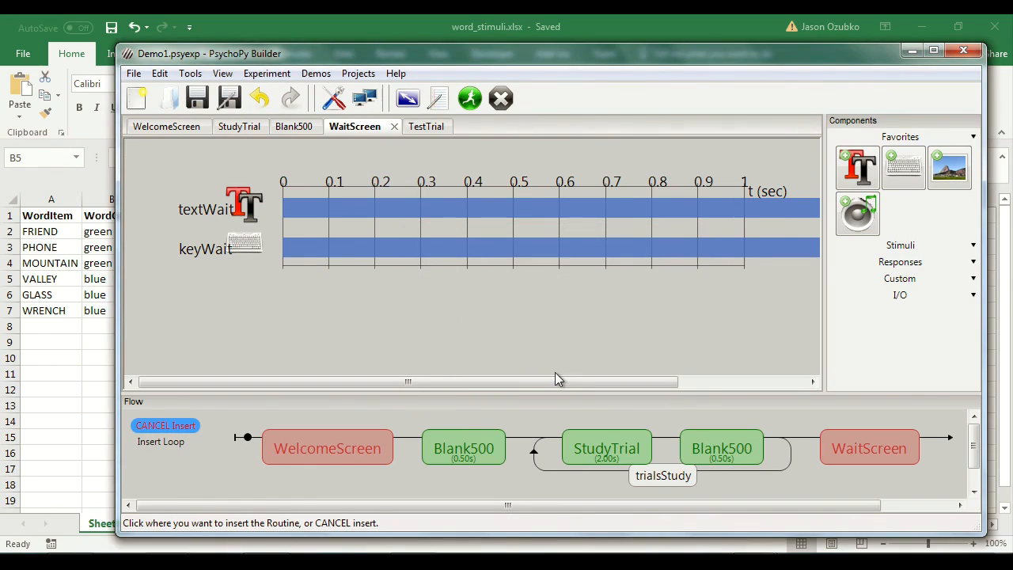
{"action": "left_click", "coordinate": [937, 441]}
Step: Insert a loop around TestTrial, starting just before the routine and ending just after it
{"action": "left_click_drag", "start_coordinate": [793, 505], "coordinate": [907, 509]}
{"action": "left_click_drag", "start_coordinate": [511, 509], "coordinate": [177, 443]}
{"action": "left_click", "coordinate": [178, 443]}
{"action": "left_click_drag", "start_coordinate": [306, 506], "coordinate": [498, 506]}
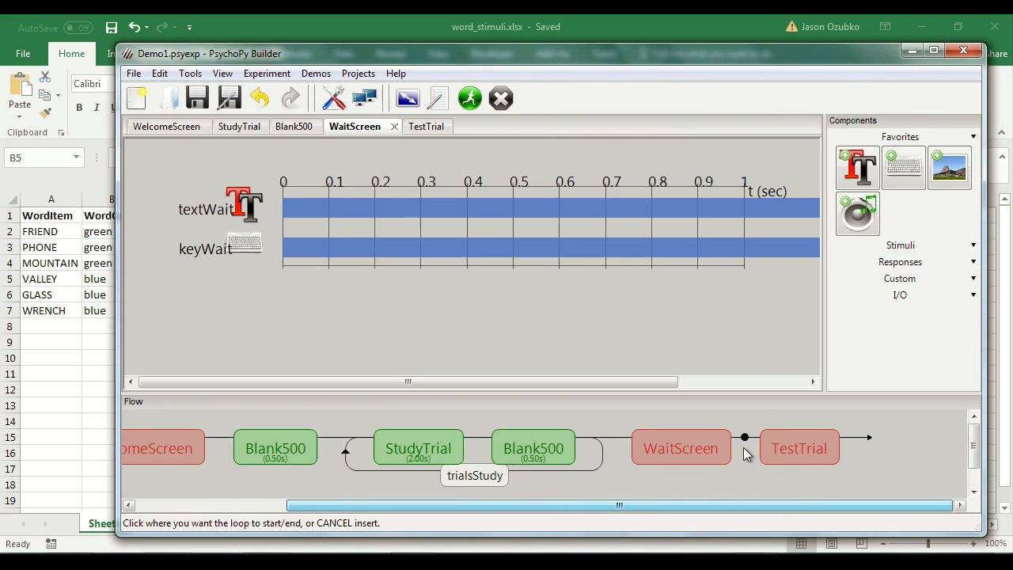
{"action": "left_click", "coordinate": [744, 452]}
{"action": "left_click", "coordinate": [863, 442]}
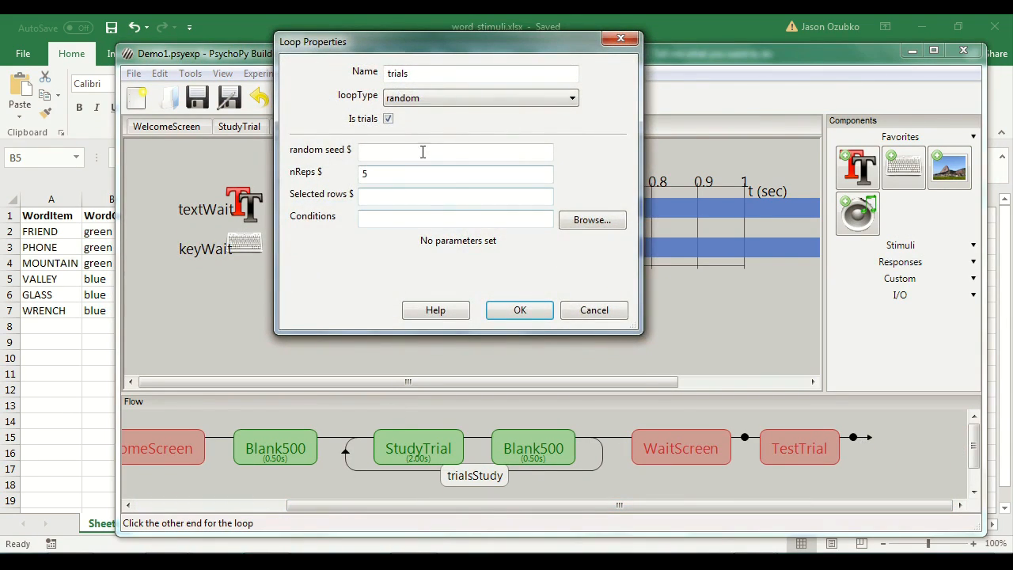
Step: Name the new loop trialsTest, set its number of repetitions to 1, and confirm it
{"action": "left_click", "coordinate": [436, 74]}
{"action": "type", "text": "Test"}
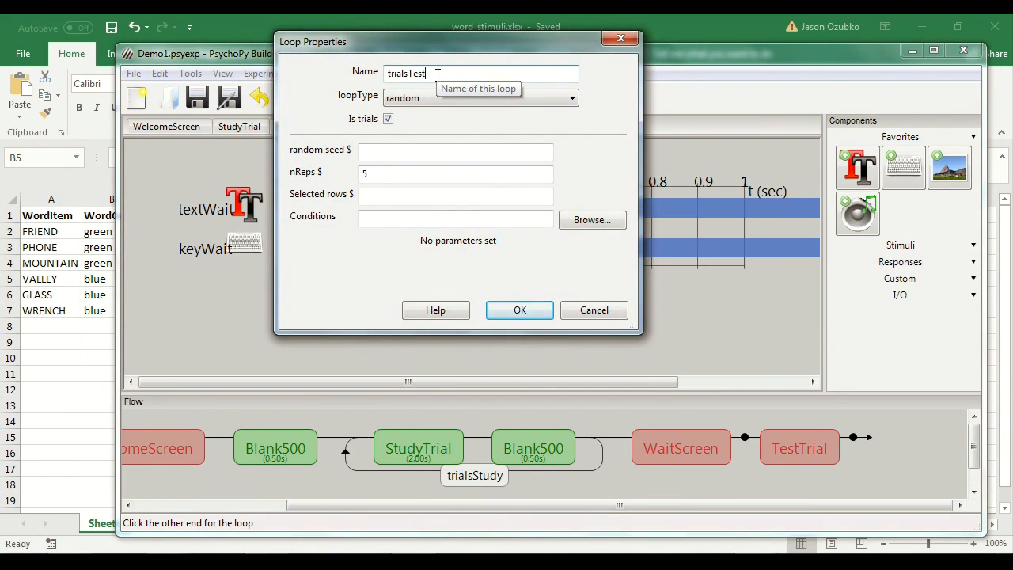
{"action": "double_click", "coordinate": [364, 173]}
{"action": "type", "text": "1"}
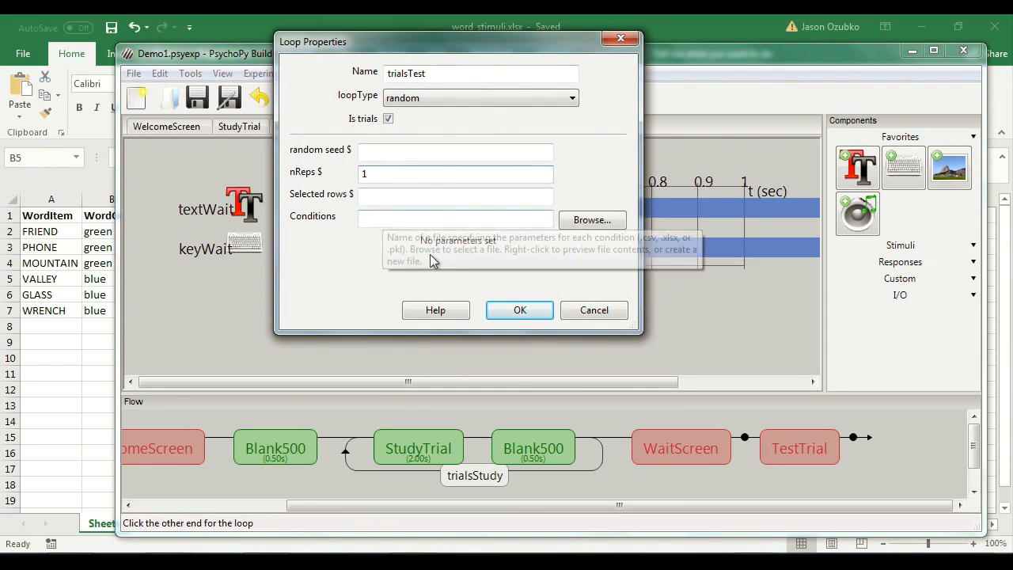
{"action": "left_click", "coordinate": [524, 309]}
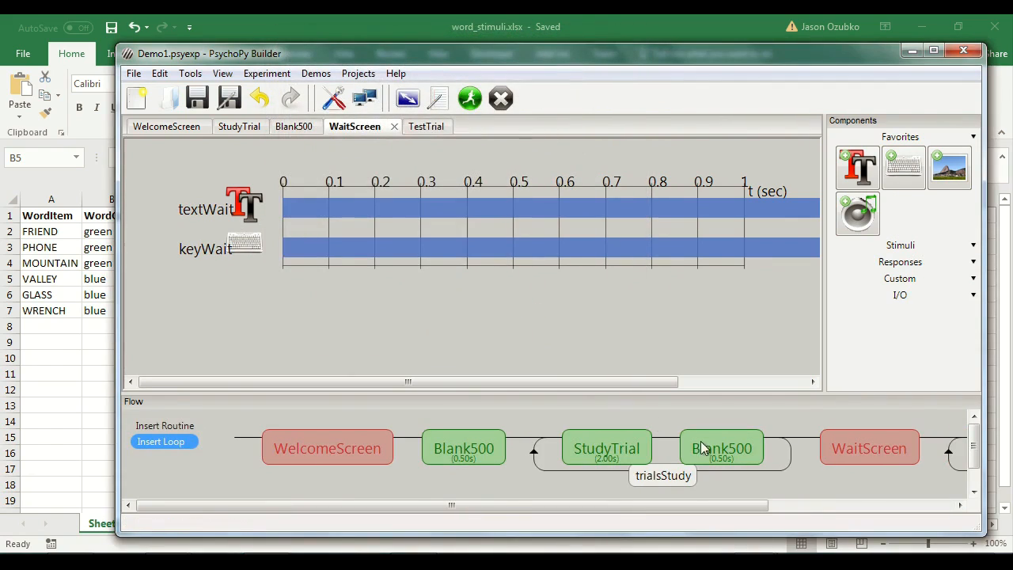
Step: Insert the existing Blank500 routine after TestTrial, inside the trialsTest loop
{"action": "left_click_drag", "start_coordinate": [663, 505], "coordinate": [341, 520]}
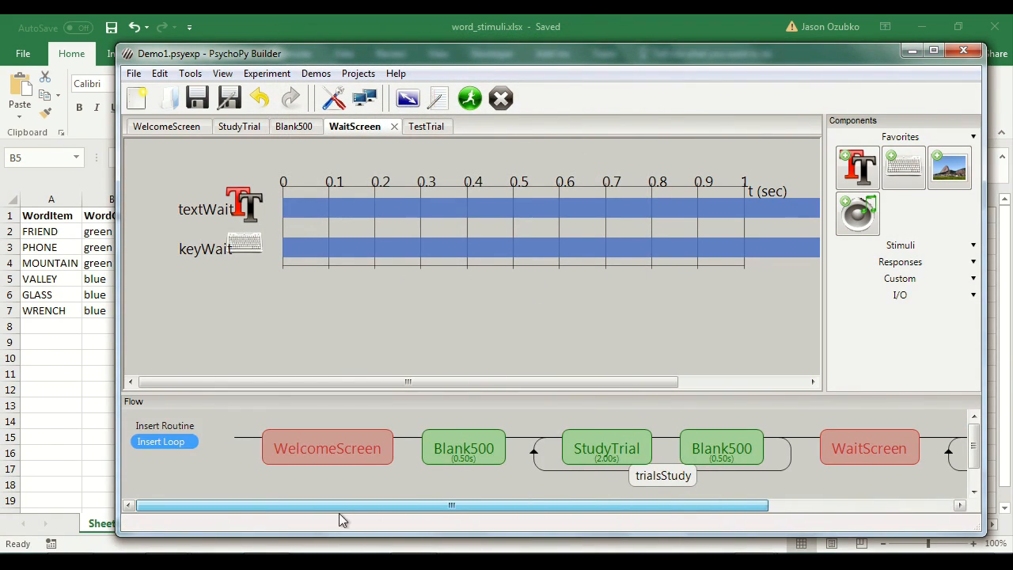
{"action": "left_click", "coordinate": [164, 426]}
{"action": "left_click", "coordinate": [210, 531]}
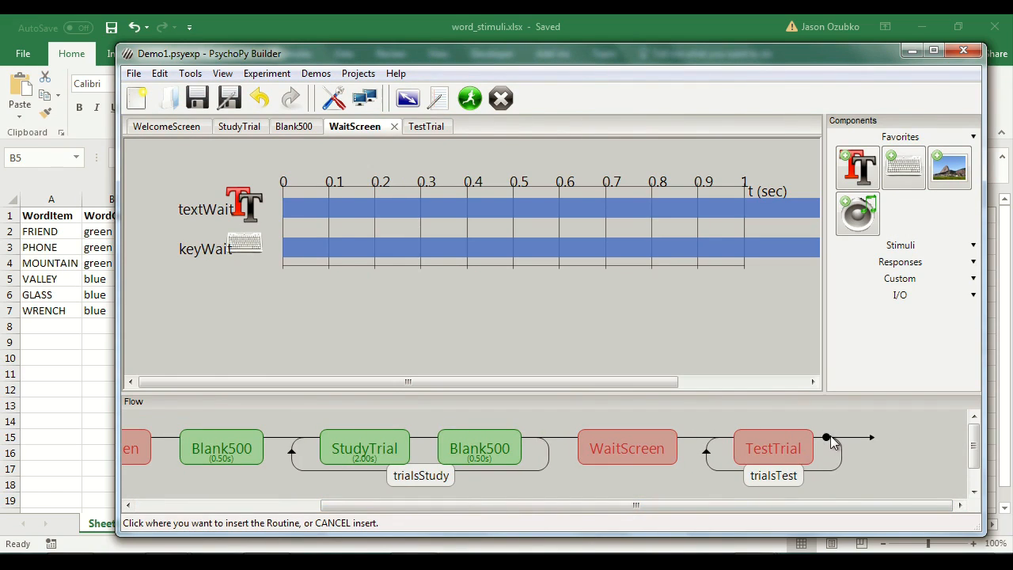
{"action": "left_click", "coordinate": [829, 436]}
Step: Insert another Blank500 routine between WaitScreen and the start of the trialsTest loop
{"action": "left_click_drag", "start_coordinate": [821, 511], "coordinate": [150, 500]}
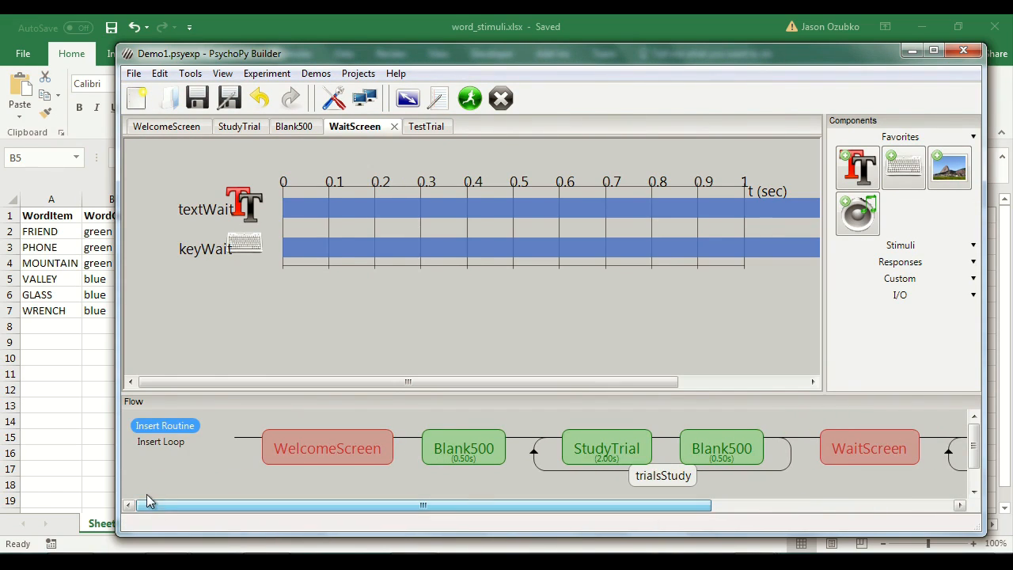
{"action": "left_click", "coordinate": [166, 428]}
{"action": "left_click", "coordinate": [214, 533]}
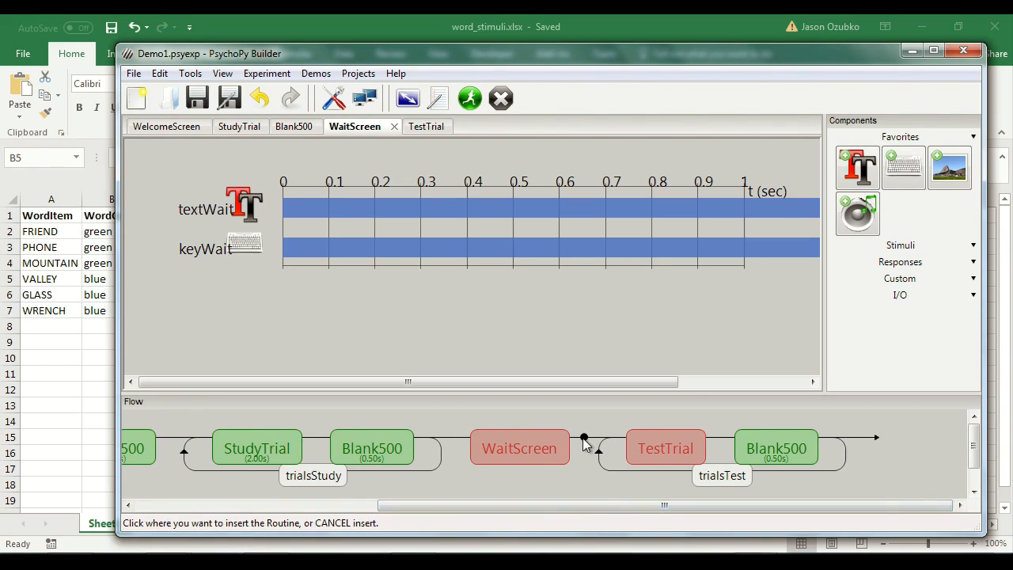
{"action": "left_click", "coordinate": [583, 438]}
Step: Insert a new routine named EndScreen at the end of the flow, after the trialsTest loop, and open it
{"action": "left_click_drag", "start_coordinate": [684, 505], "coordinate": [210, 485]}
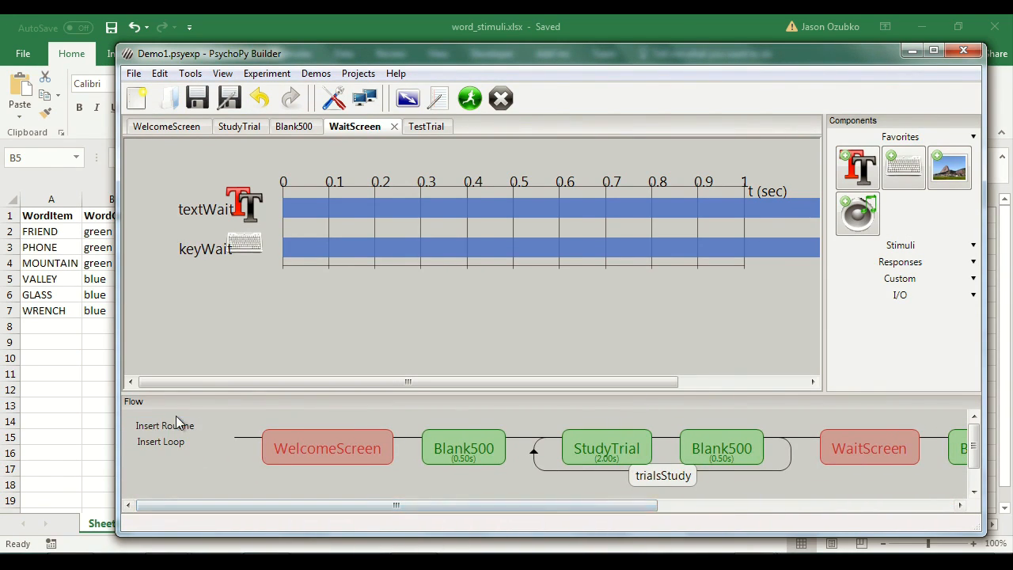
{"action": "left_click", "coordinate": [184, 424]}
{"action": "left_click", "coordinate": [198, 448]}
{"action": "type", "text": "EndScreen"}
{"action": "key", "text": "Return"}
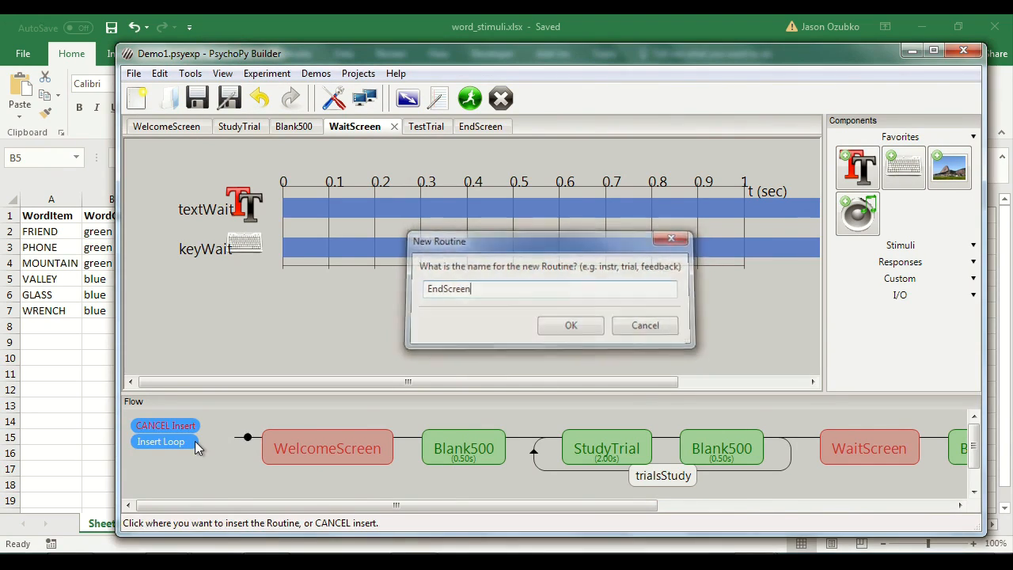
{"action": "left_click", "coordinate": [931, 507]}
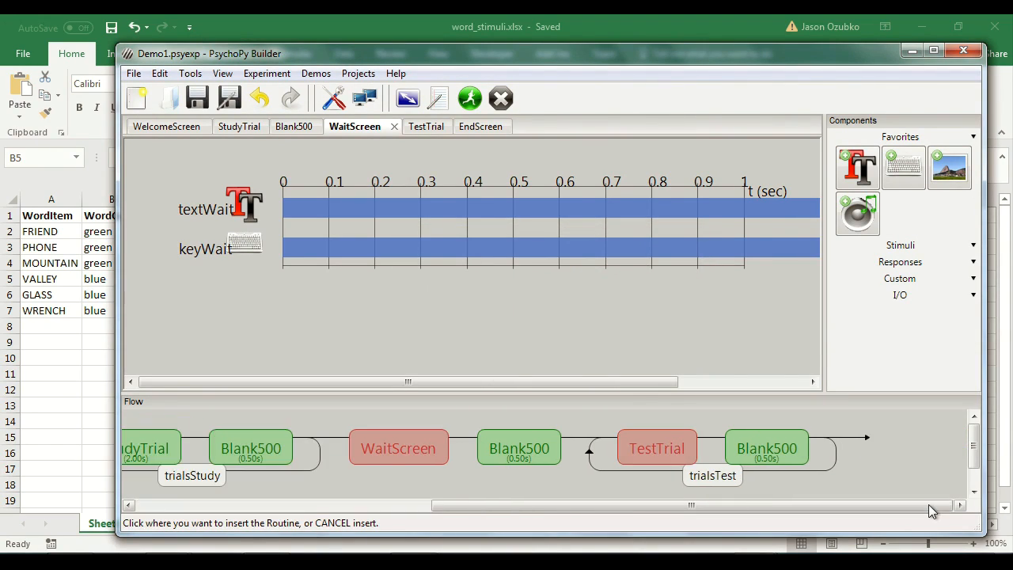
{"action": "left_click", "coordinate": [848, 443]}
{"action": "left_click", "coordinate": [922, 455]}
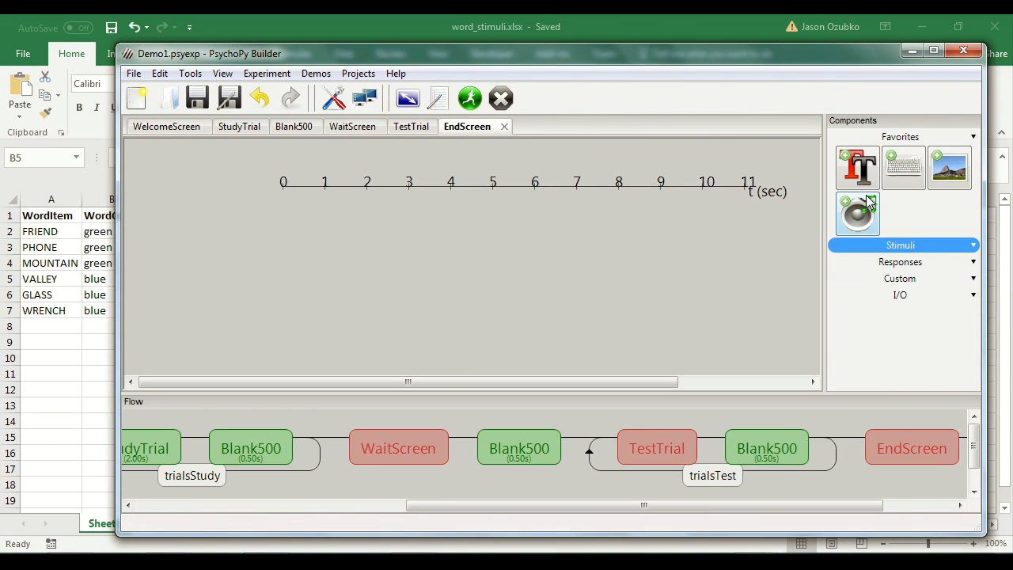
Step: Add a text component named textEnd to EndScreen and clear its stop duration
{"action": "left_click", "coordinate": [858, 166]}
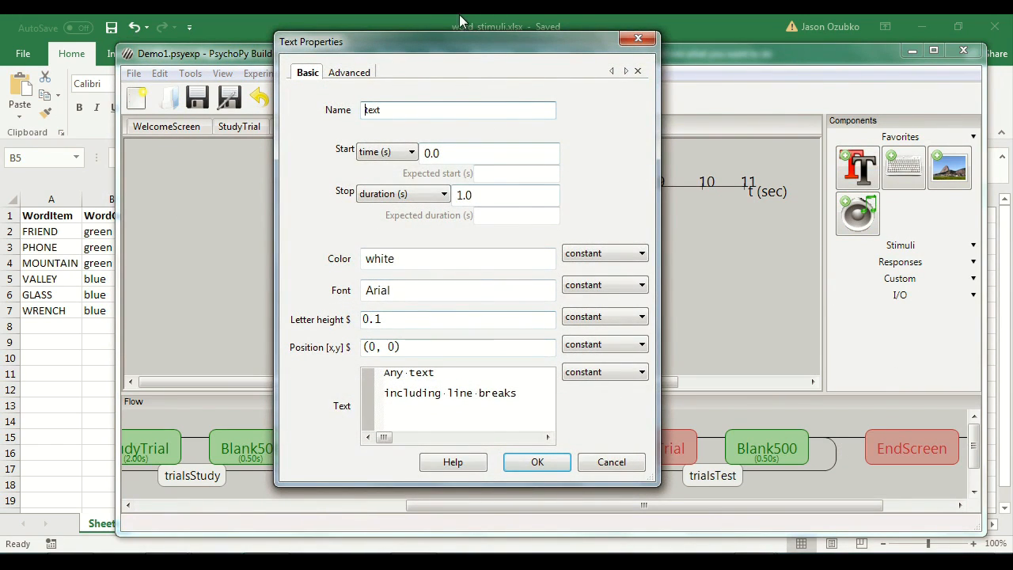
{"action": "left_click_drag", "start_coordinate": [487, 51], "coordinate": [614, 68]}
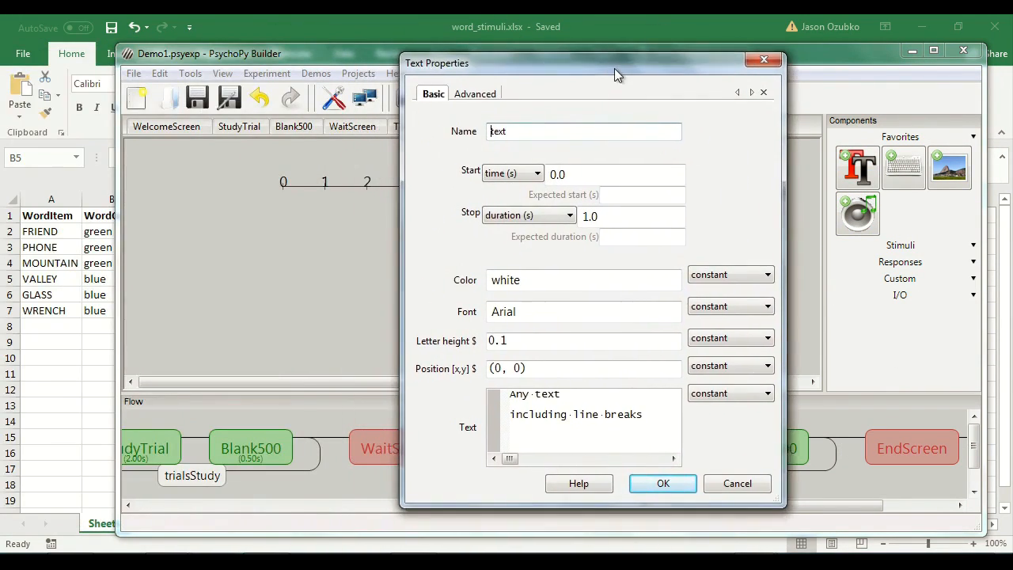
{"action": "left_click", "coordinate": [534, 134]}
{"action": "type", "text": "End"}
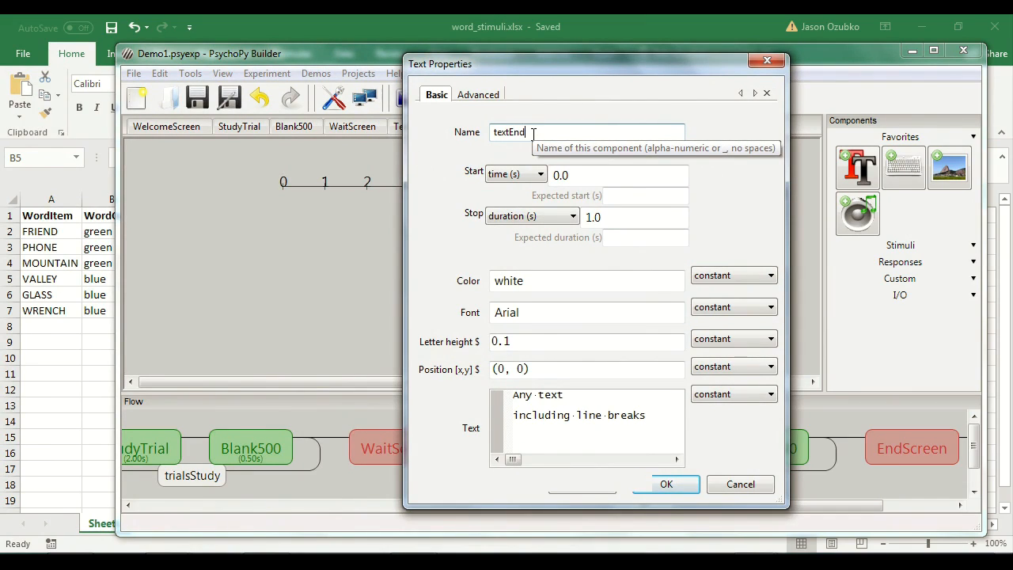
{"action": "double_click", "coordinate": [589, 217]}
{"action": "key", "text": "BackSpace"}
Step: Set textEnd's message to "Thanks for participating" and, on a second line, "Please see the researcher now", with a 20-second stop duration, and confirm it
{"action": "left_click", "coordinate": [584, 417]}
{"action": "key", "text": "ctrl+a"}
{"action": "type", "text": "T"}
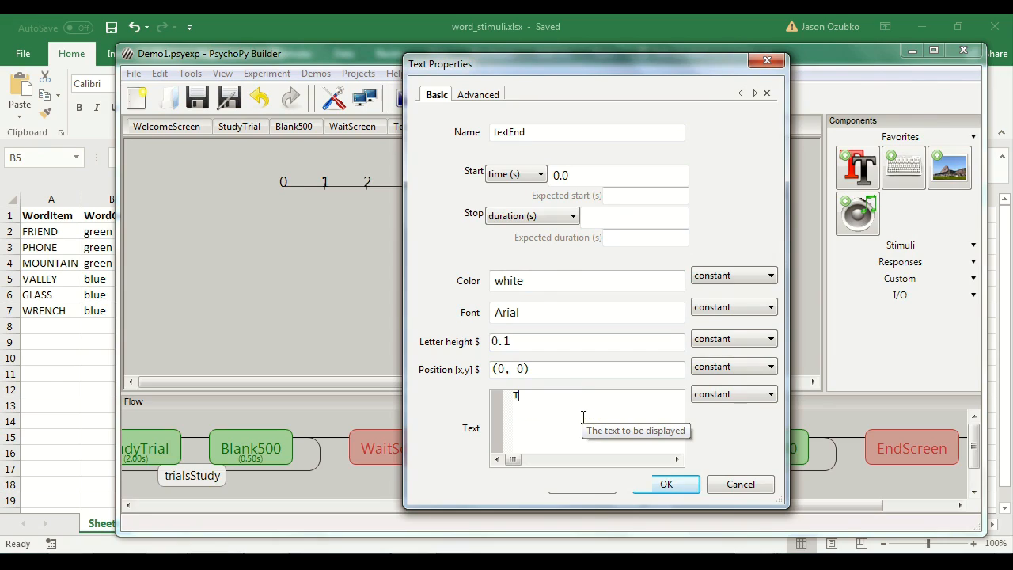
{"action": "type", "text": "hanks for participa"}
{"action": "type", "text": "Plea"}
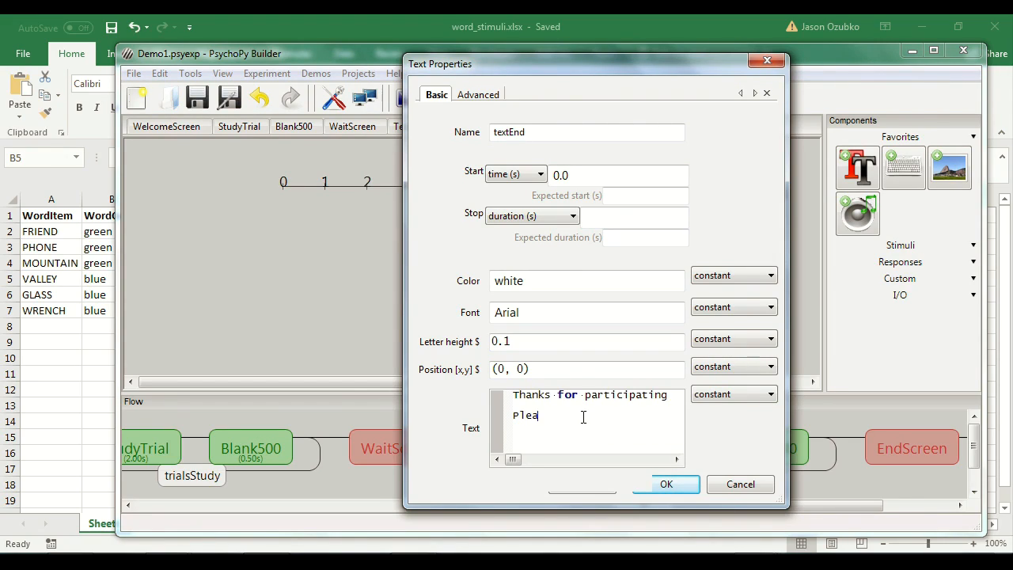
{"action": "type", "text": "se see the researcher no"}
{"action": "type", "text": "w"}
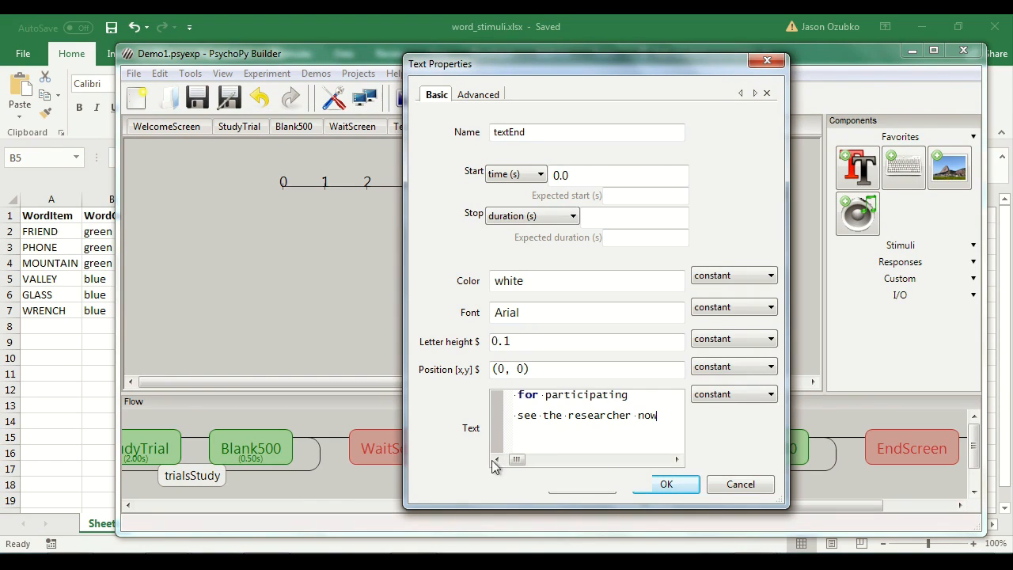
{"action": "left_click_drag", "start_coordinate": [517, 460], "coordinate": [497, 459]}
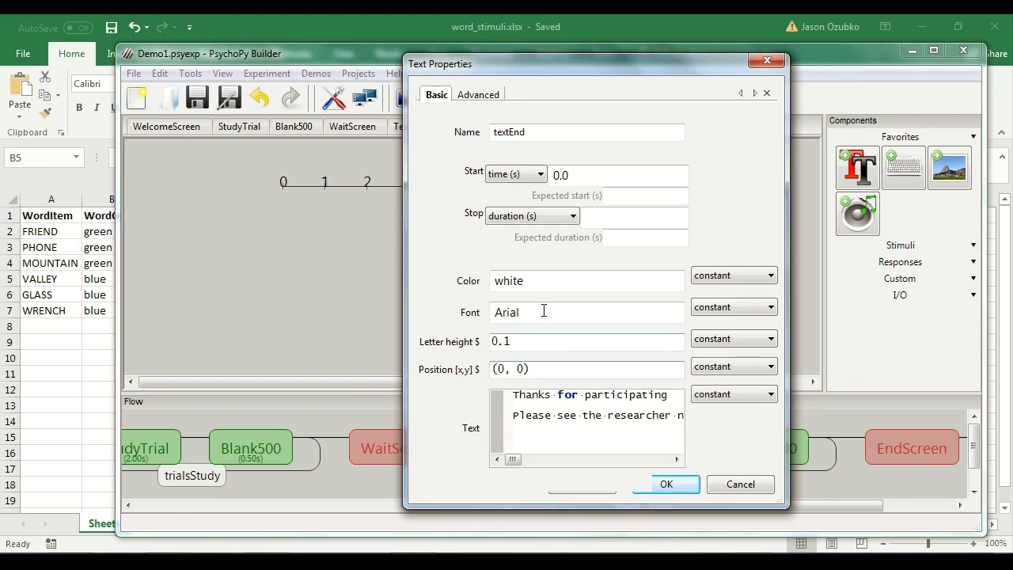
{"action": "left_click", "coordinate": [593, 216]}
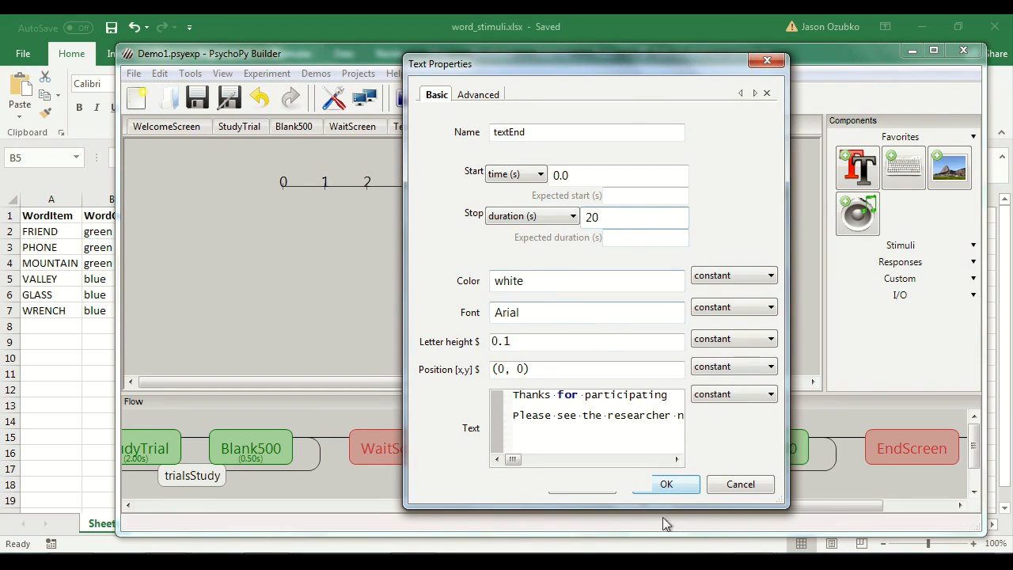
{"action": "left_click", "coordinate": [668, 484]}
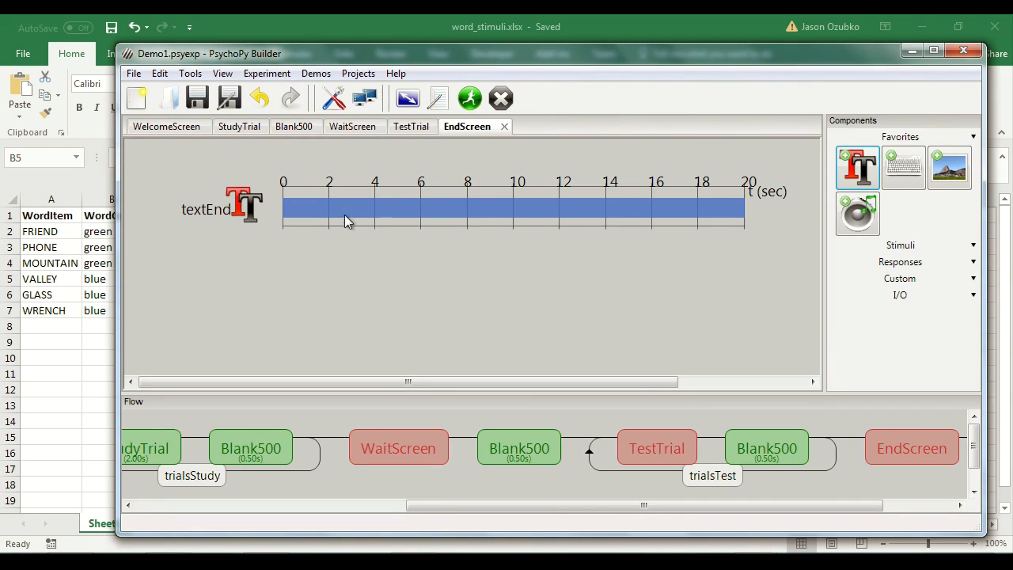
Step: Open the empty TestTrial routine inside the trialsTest loop
{"action": "left_click_drag", "start_coordinate": [749, 507], "coordinate": [853, 492]}
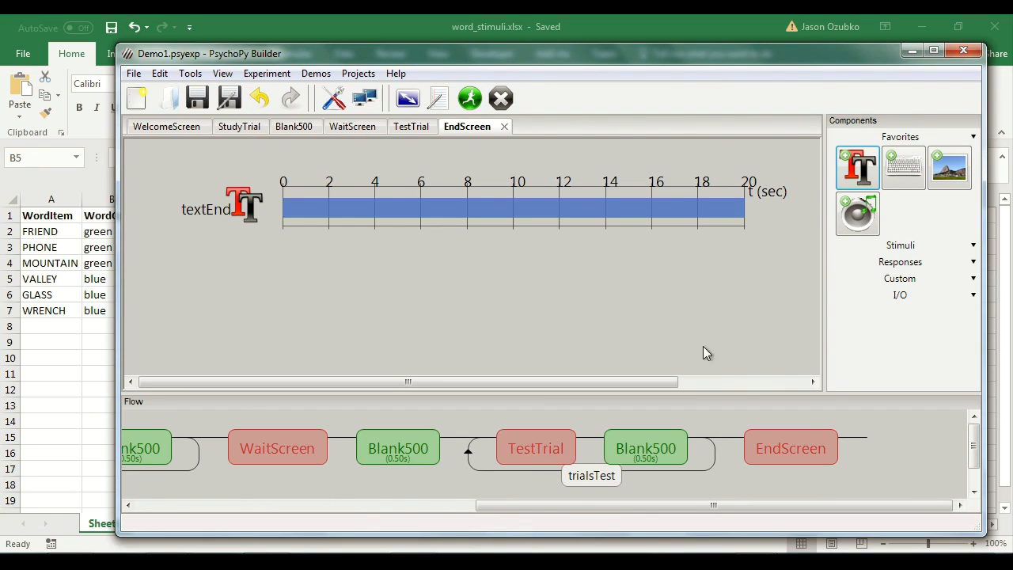
{"action": "left_click_drag", "start_coordinate": [795, 510], "coordinate": [735, 509]}
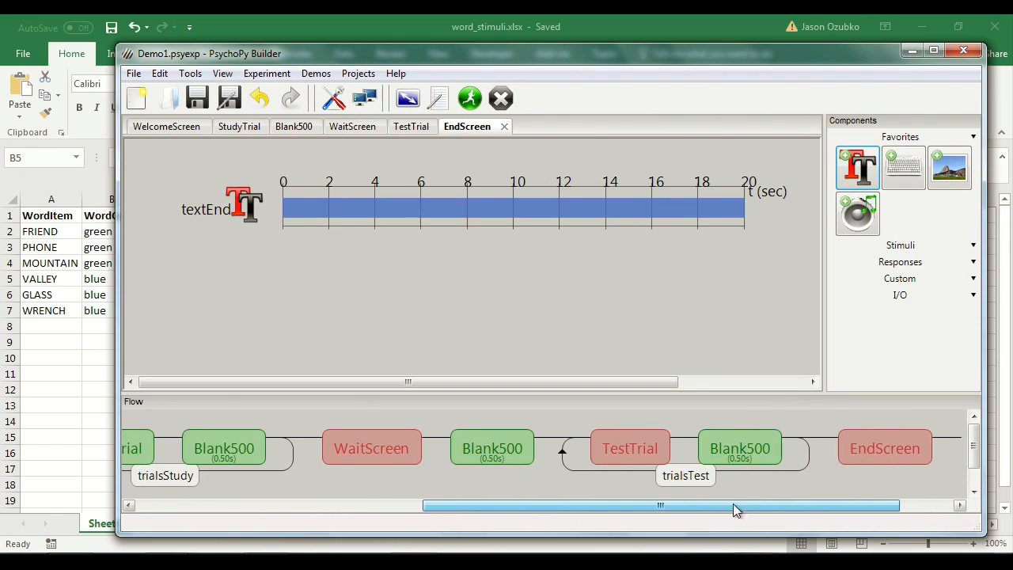
{"action": "left_click", "coordinate": [636, 448]}
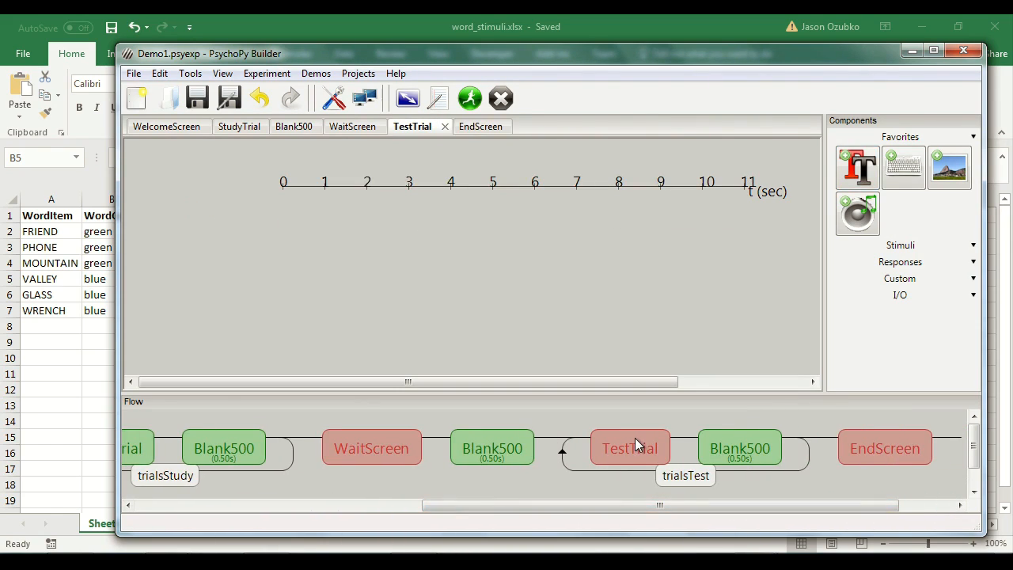
Step: Add a text component named textTestWord to the TestTrial routine and clear its stop duration
{"action": "left_click", "coordinate": [857, 166]}
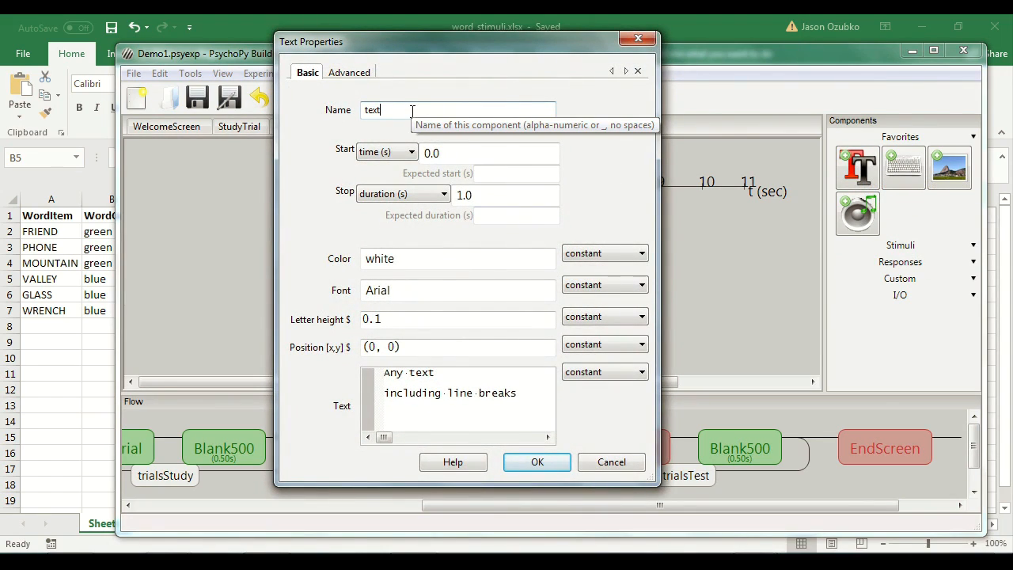
{"action": "type", "text": "TestWord"}
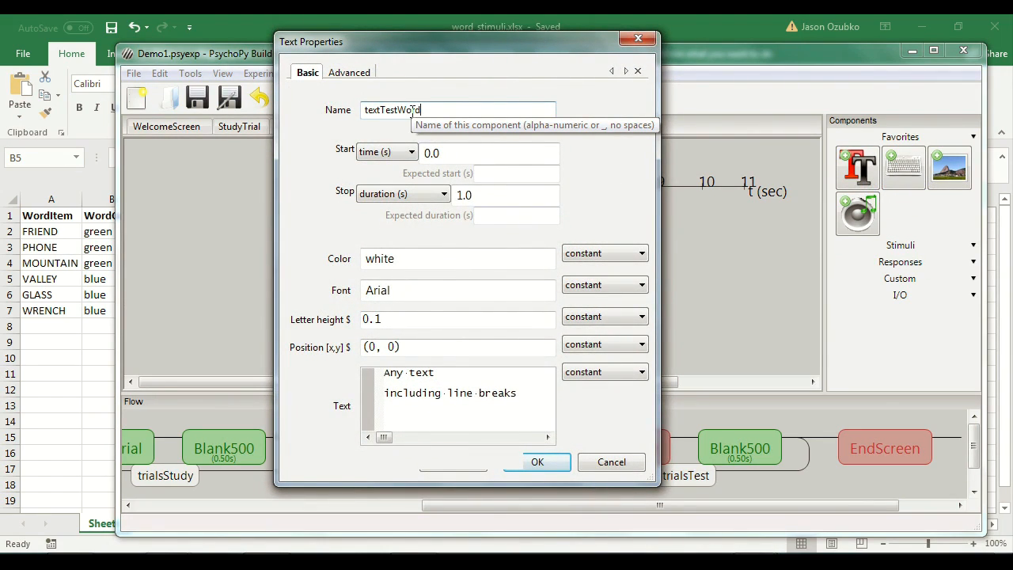
{"action": "left_click", "coordinate": [497, 193]}
{"action": "key", "text": "BackSpace"}
{"action": "key", "text": "BackSpace"}
{"action": "key", "text": "BackSpace"}
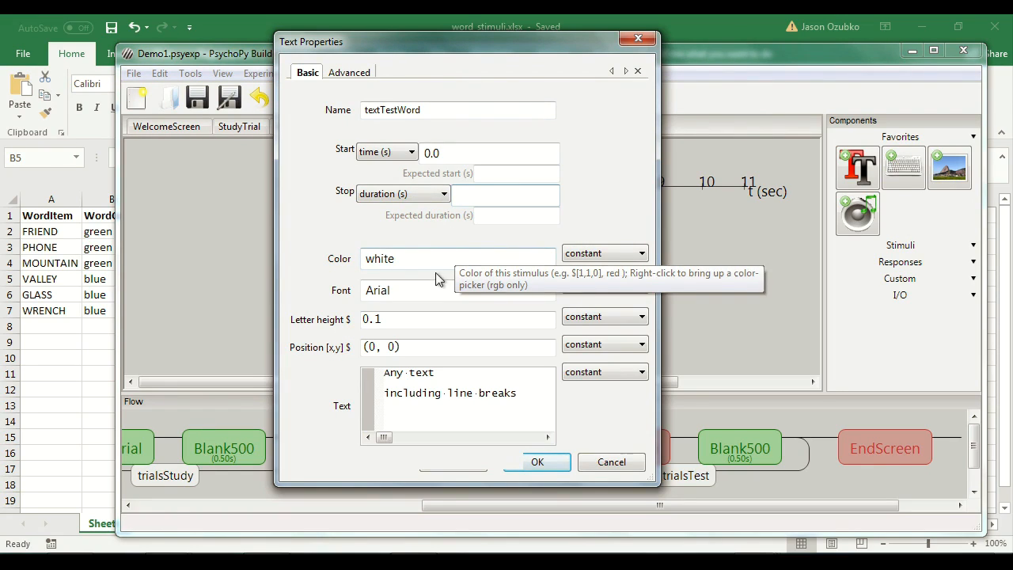
Step: Replace textTestWord's default text with "Test word goes here" and confirm the component
{"action": "left_click_drag", "start_coordinate": [534, 402], "coordinate": [351, 320]}
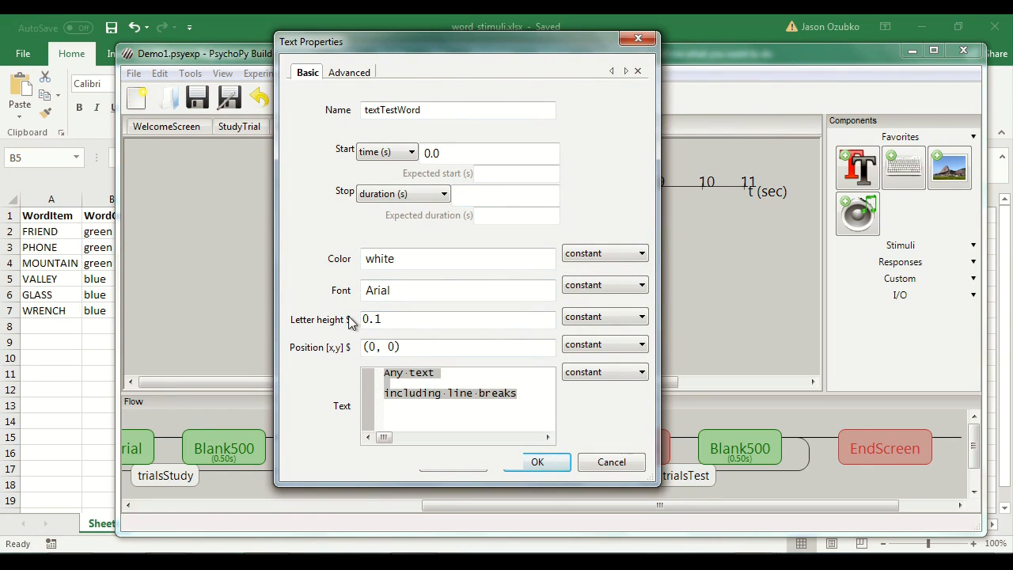
{"action": "type", "text": "Test word goes here"}
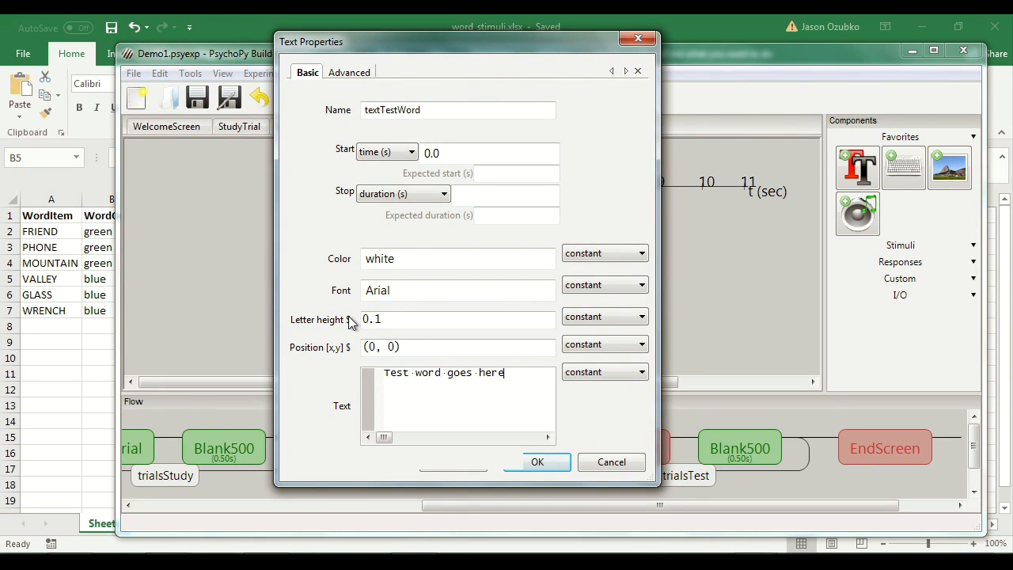
{"action": "left_click", "coordinate": [561, 466]}
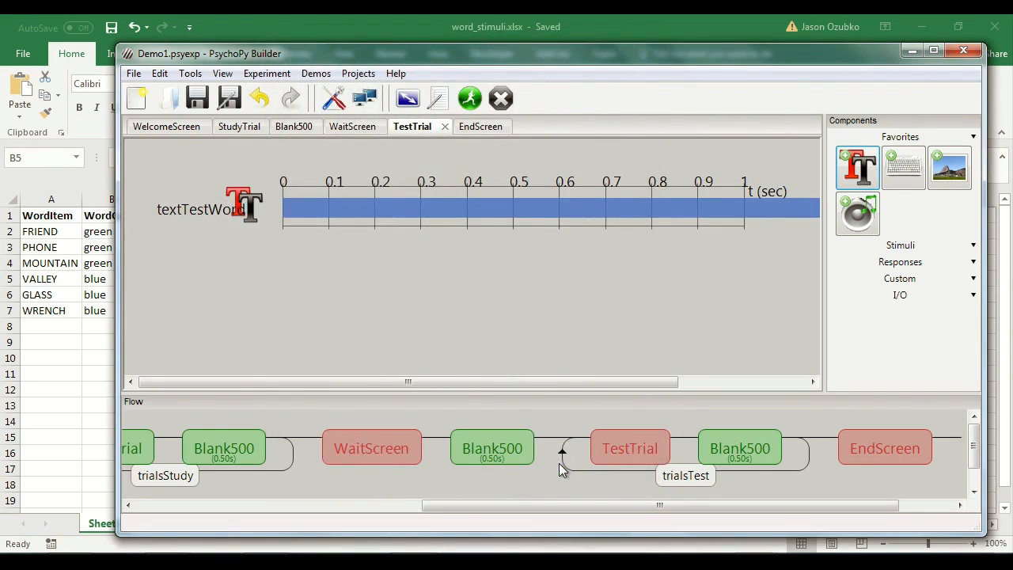
Step: Add a keyboard component to TestTrial and limit its allowed keys to 'y','n'
{"action": "left_click", "coordinate": [909, 175]}
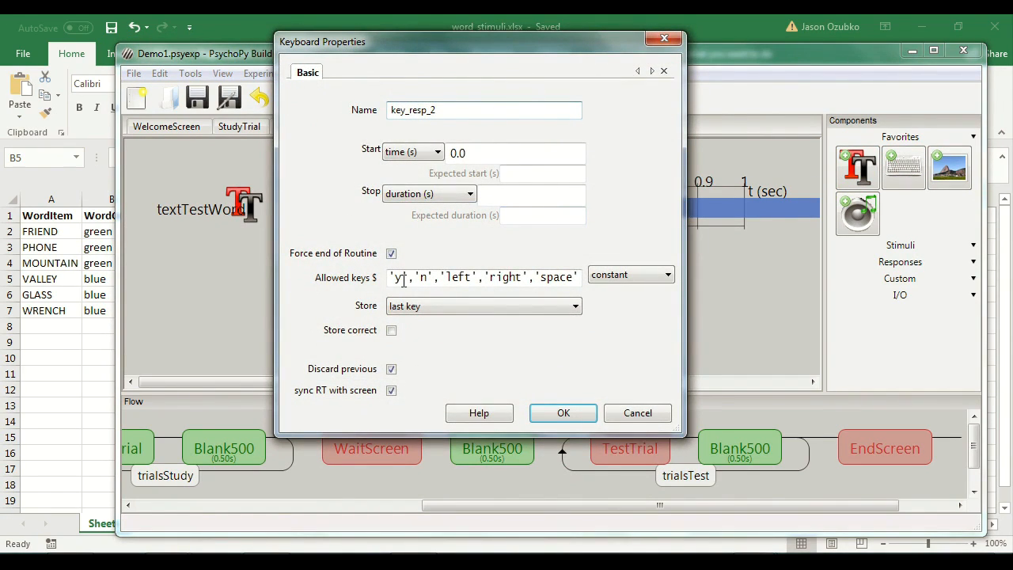
{"action": "left_click", "coordinate": [433, 277]}
{"action": "key", "text": "shift+End"}
{"action": "key", "text": "Delete"}
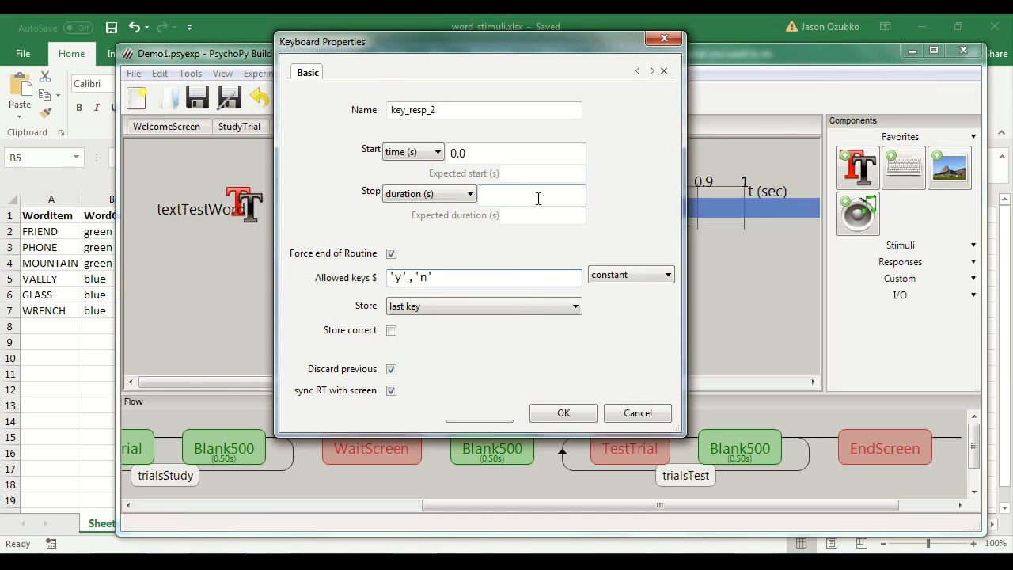
{"action": "double_click", "coordinate": [389, 273]}
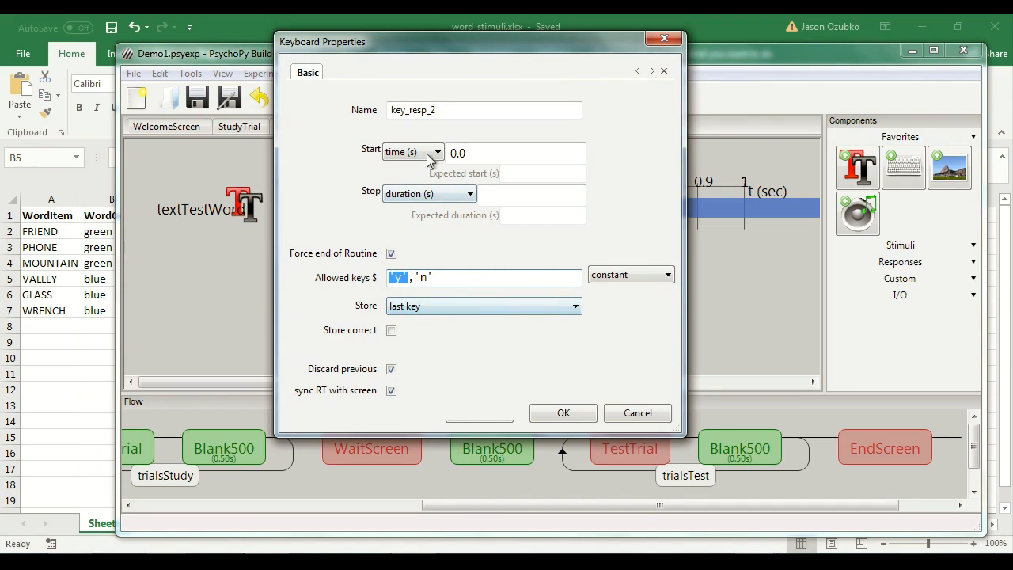
Step: Name the keyboard component keyTest and confirm it
{"action": "left_click_drag", "start_coordinate": [406, 110], "coordinate": [459, 110]}
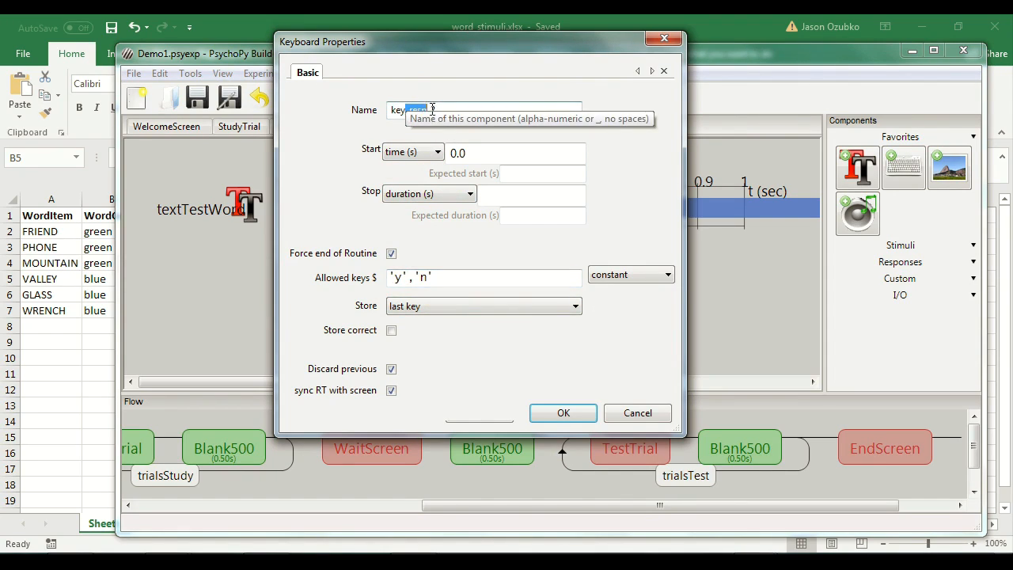
{"action": "type", "text": "Test"}
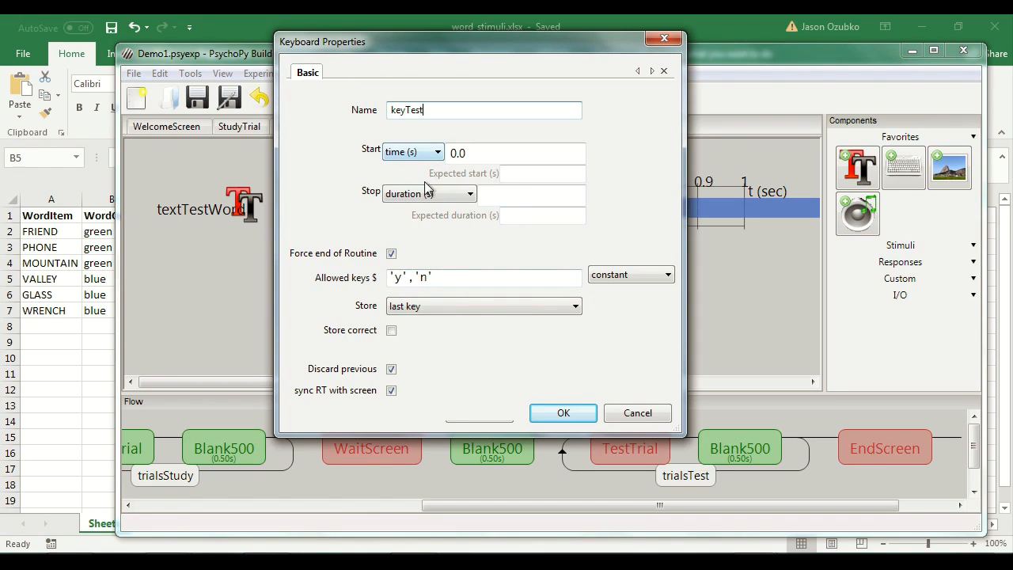
{"action": "left_click", "coordinate": [565, 414]}
Step: Narrow the Builder window to uncover the spreadsheet behind it and open the trialsTest loop's properties
{"action": "left_click_drag", "start_coordinate": [117, 243], "coordinate": [225, 242]}
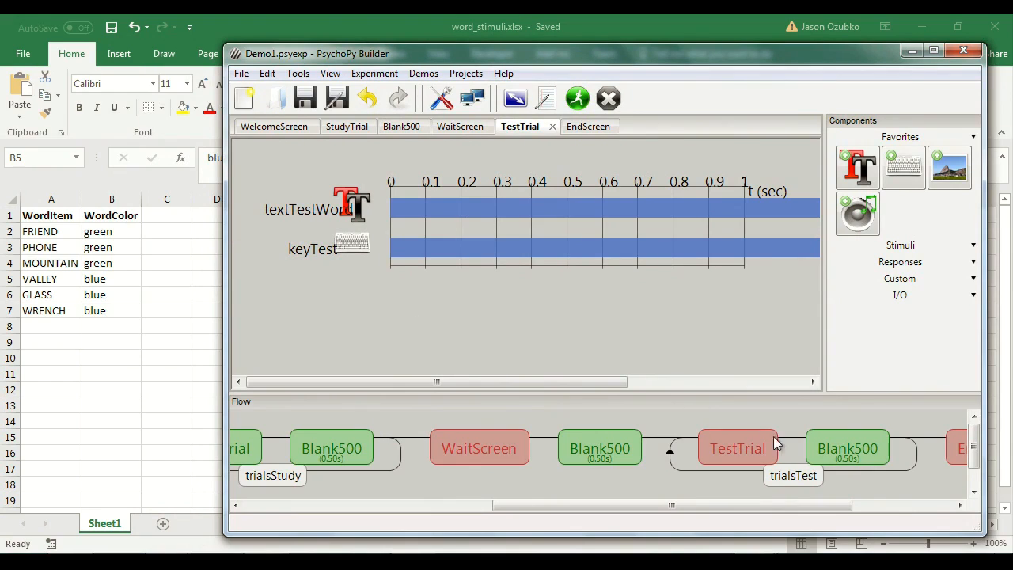
{"action": "left_click", "coordinate": [794, 476]}
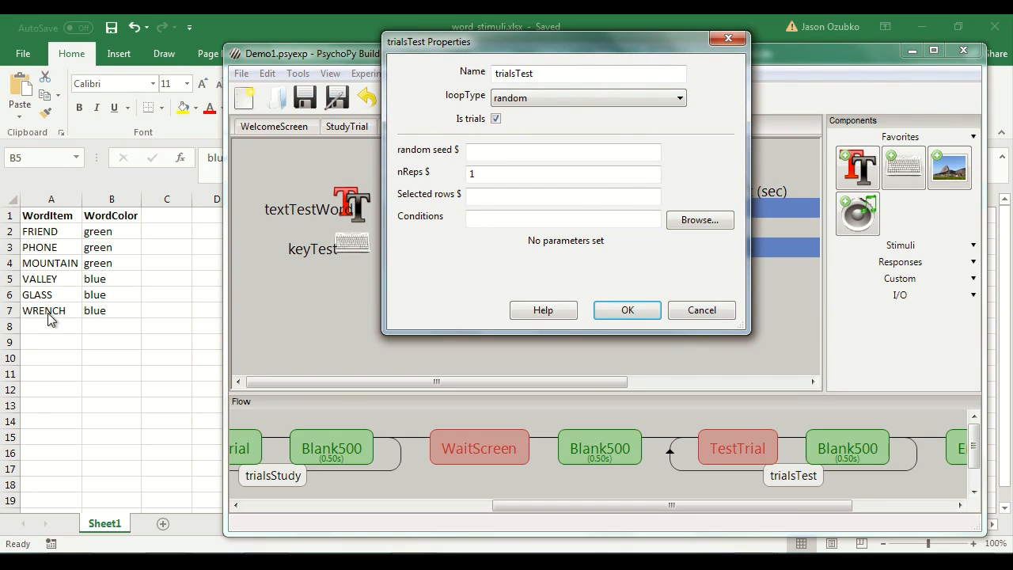
Step: Switch to Excel and enter LAND, GLOBE, HAMMER, PET, WIRE and STREET below WRENCH in the WordItem column, A8:A13
{"action": "left_click", "coordinate": [87, 261]}
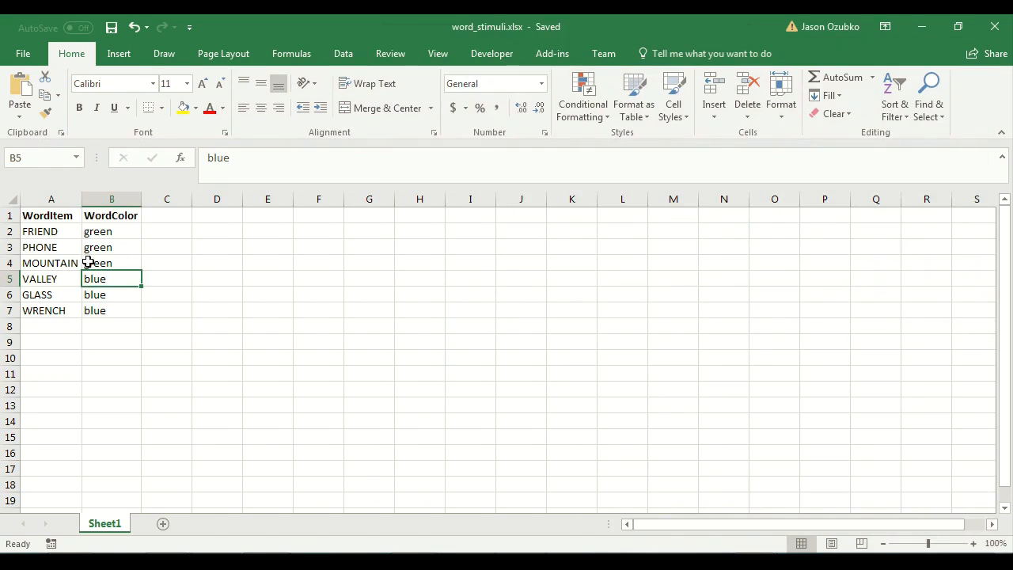
{"action": "left_click", "coordinate": [65, 326]}
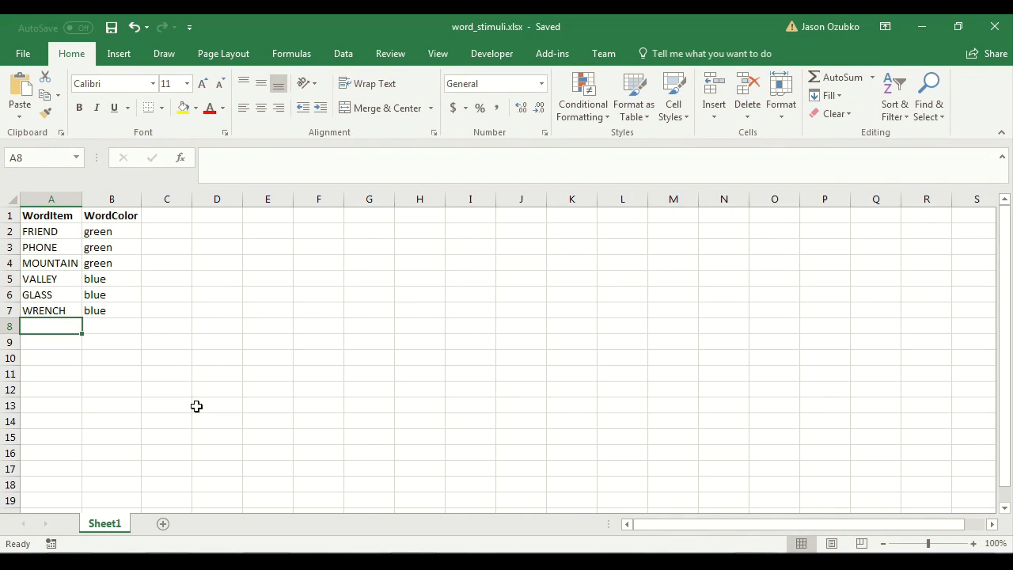
{"action": "type", "text": "LAND GLOBE HAMMER PET WIRE STREET"}
Step: Review the study words' colors in B2:B7 against the new words in A8:A13 and their WordColor cells
{"action": "key", "text": "Up"}
{"action": "key", "text": "Up"}
{"action": "key", "text": "Up"}
{"action": "key", "text": "Up"}
{"action": "key", "text": "Up"}
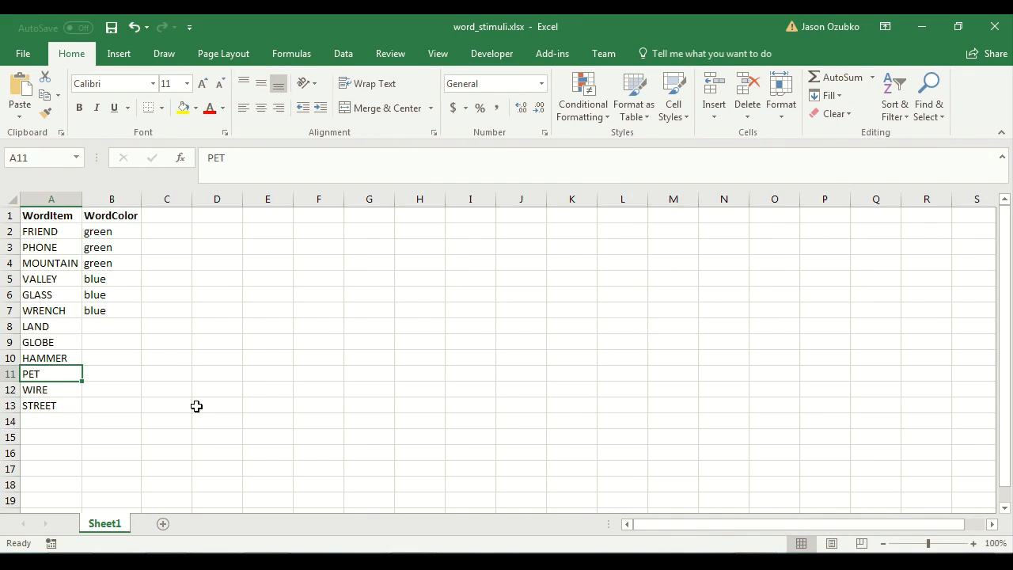
{"action": "key", "text": "Right"}
{"action": "key", "text": "Down"}
{"action": "key", "text": "Left"}
{"action": "key", "text": "Down"}
{"action": "key", "text": "Down"}
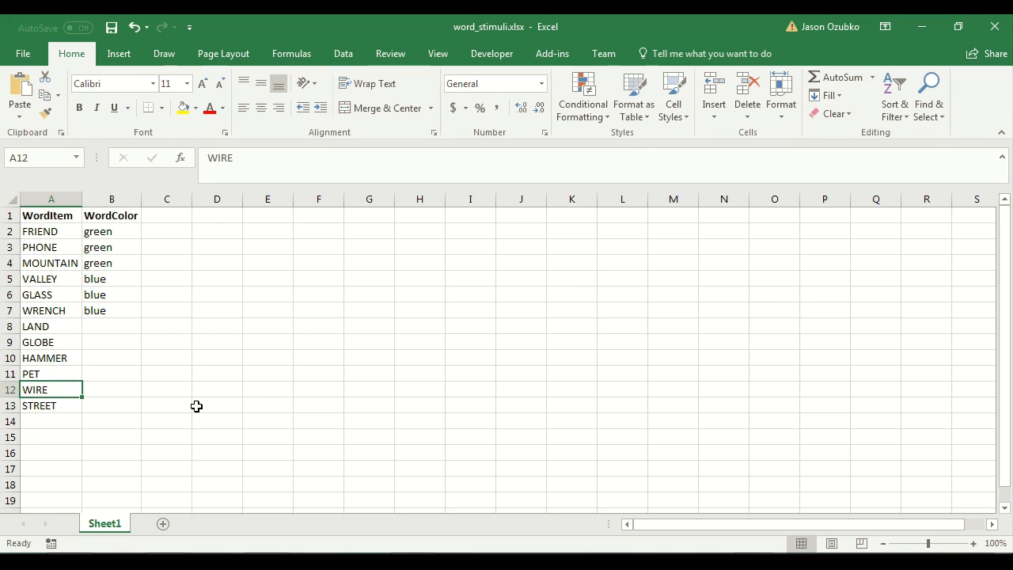
{"action": "key", "text": "Down"}
{"action": "key", "text": "Right"}
{"action": "key", "text": "Up"}
{"action": "key", "text": "Up"}
{"action": "key", "text": "Up"}
{"action": "key", "text": "Up"}
{"action": "key", "text": "Up"}
{"action": "key", "text": "Up"}
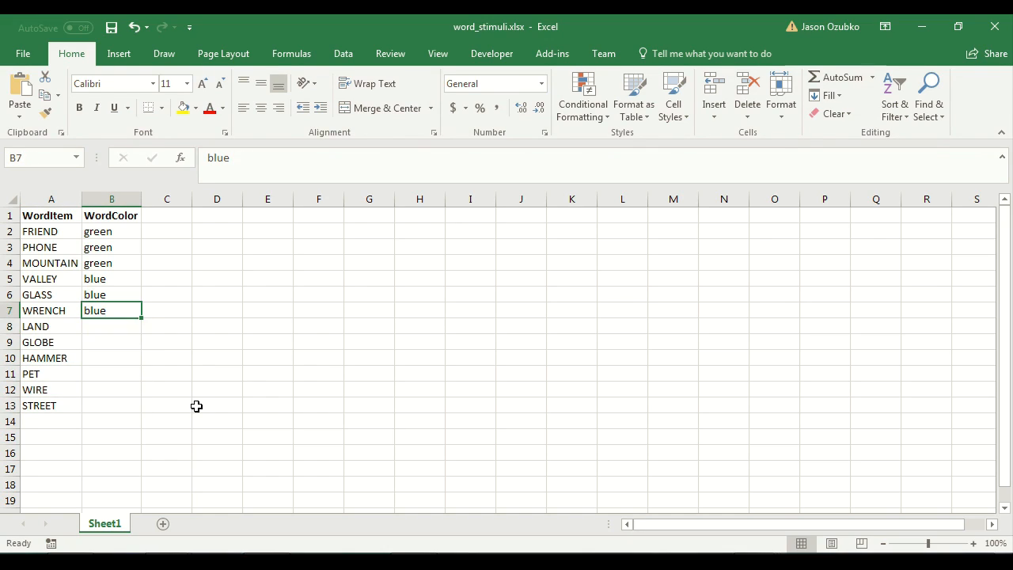
{"action": "key", "text": "shift+Up"}
{"action": "key", "text": "shift+Up"}
{"action": "key", "text": "shift+Up"}
{"action": "key", "text": "shift+Up"}
{"action": "key", "text": "shift+Up"}
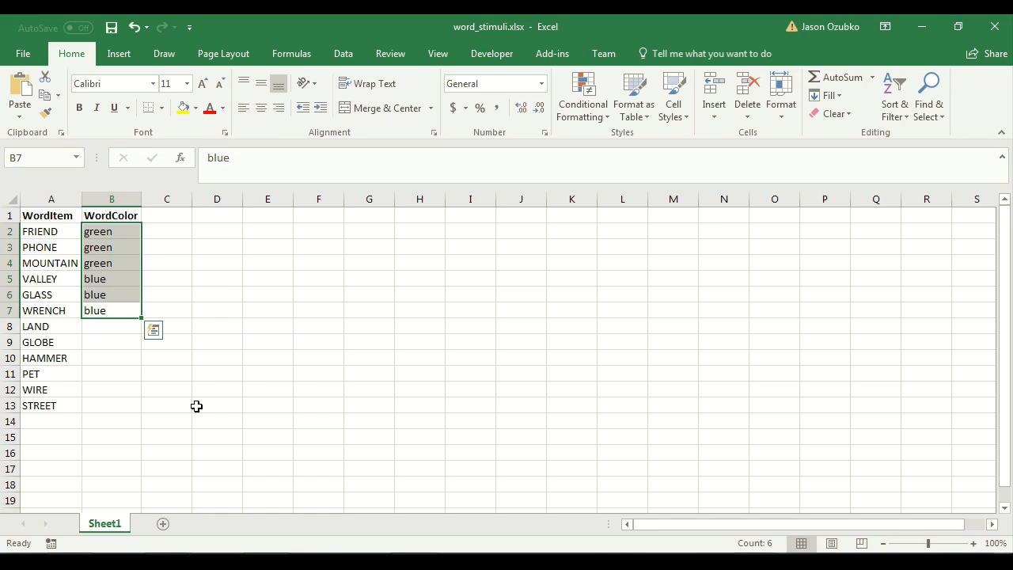
{"action": "key", "text": "Down"}
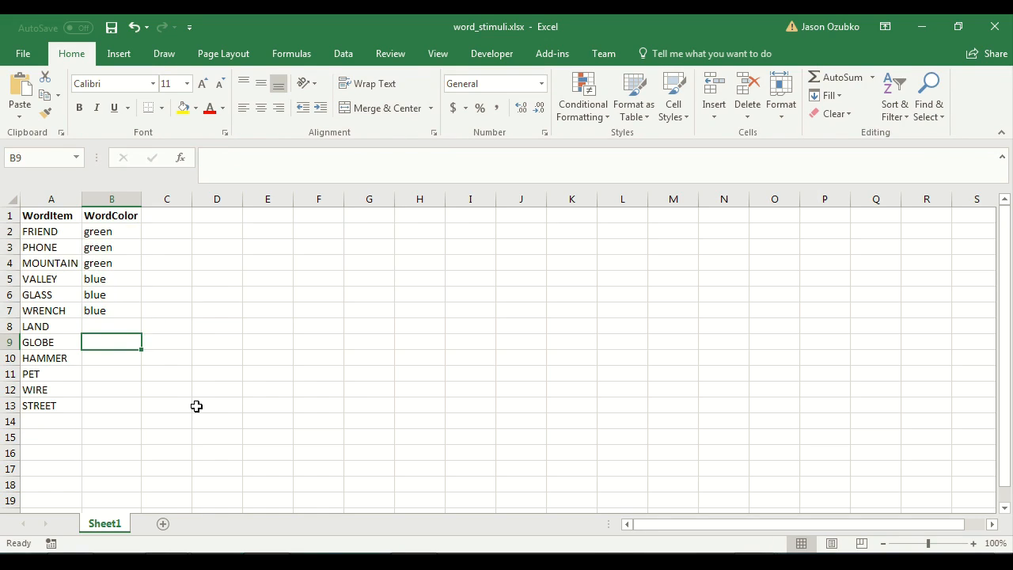
{"action": "key", "text": "Left"}
{"action": "key", "text": "shift+Down"}
{"action": "key", "text": "shift+Down"}
{"action": "key", "text": "shift+Down"}
{"action": "key", "text": "shift+Down"}
{"action": "key", "text": "shift+Down"}
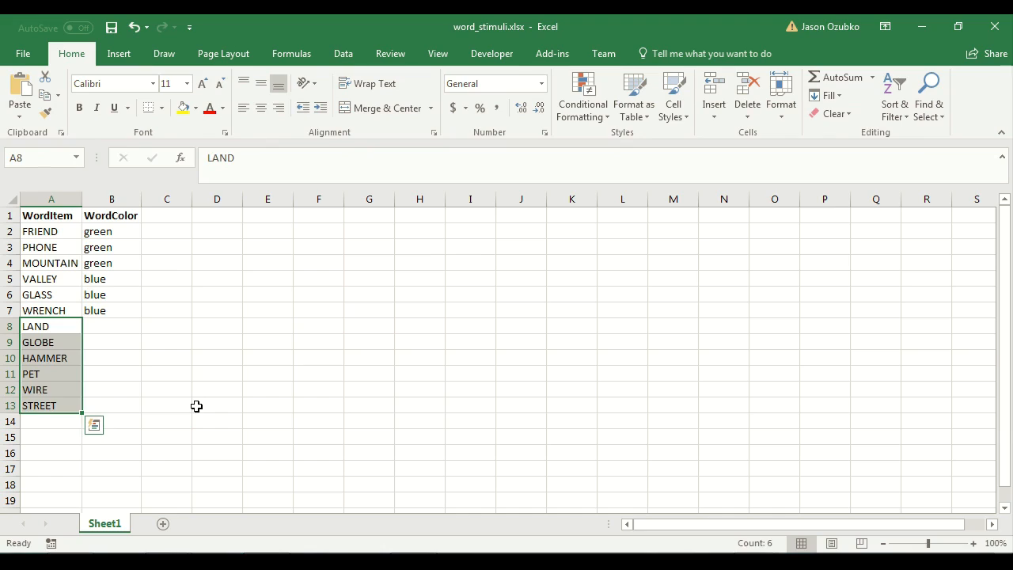
{"action": "key", "text": "Right"}
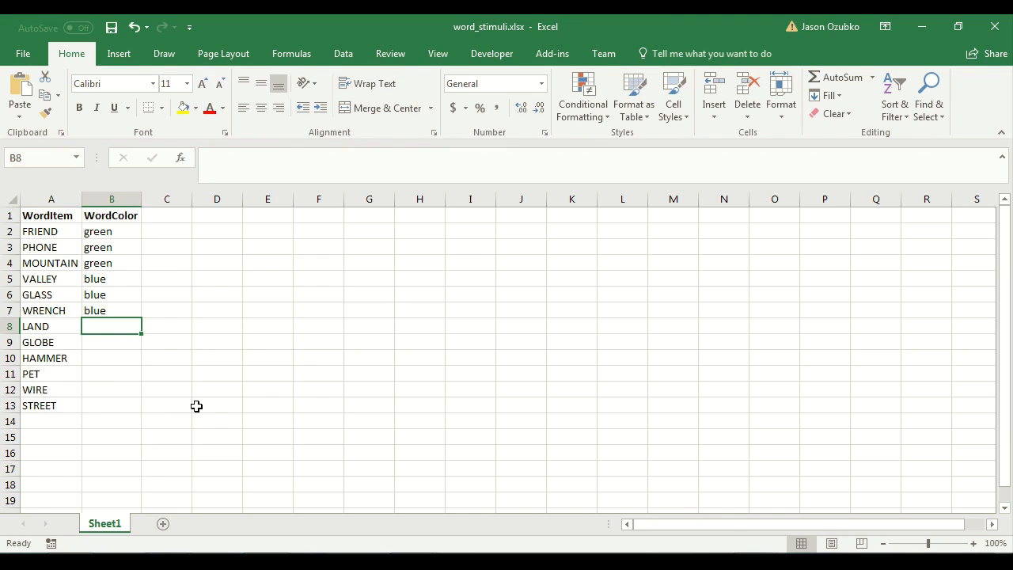
Step: Switch back to PsychoPy and move the trialsTest properties dialog away from the word list
{"action": "key", "text": "alt+Tab"}
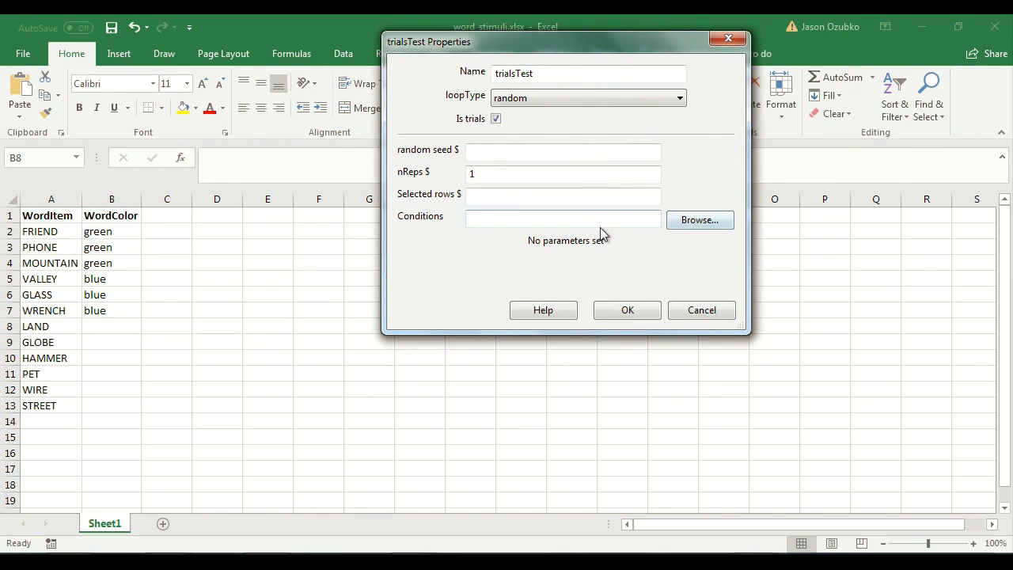
{"action": "left_click", "coordinate": [495, 224]}
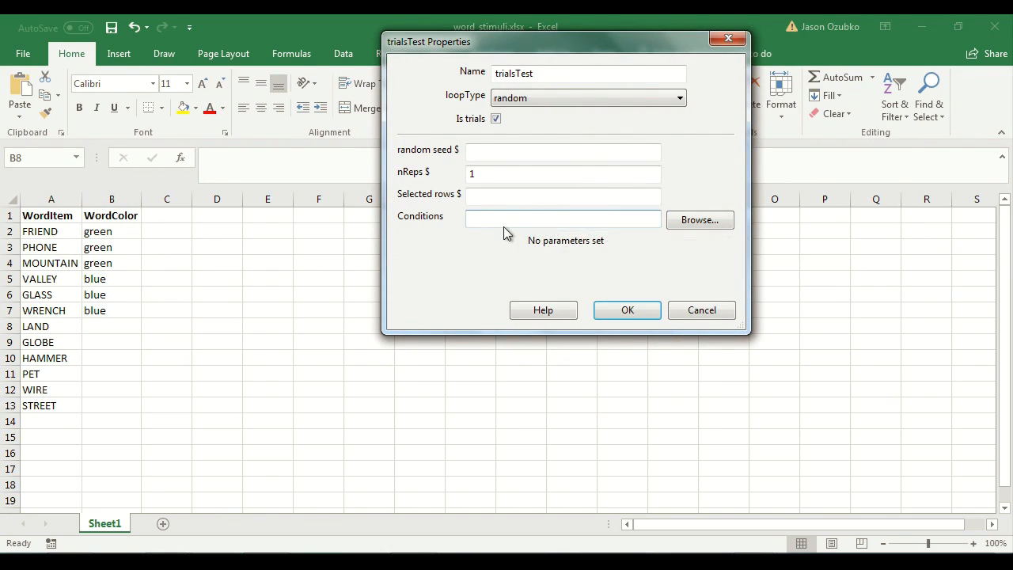
{"action": "left_click_drag", "start_coordinate": [506, 44], "coordinate": [651, 89]}
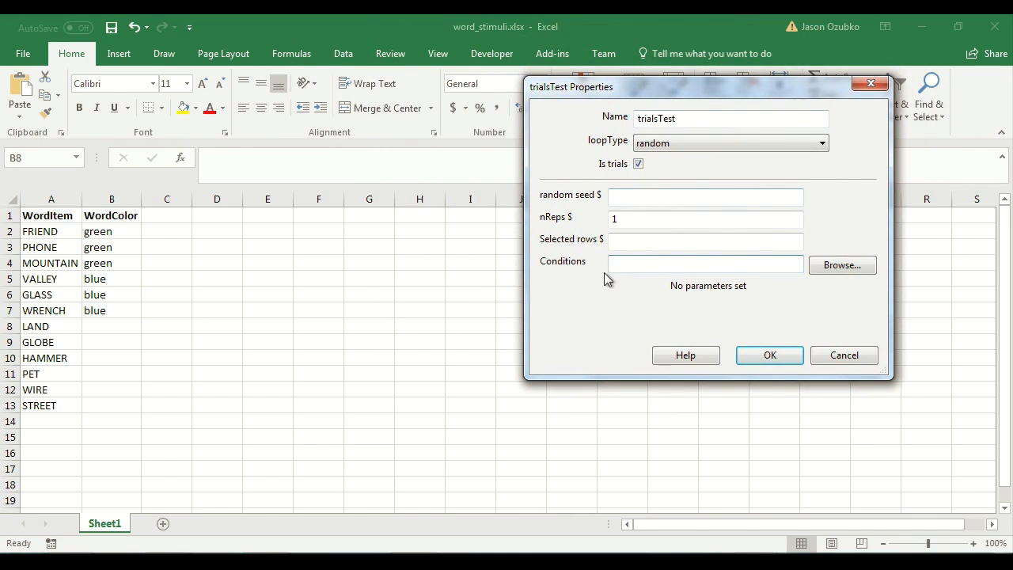
Step: Return to Excel and save word_stimuli.xlsx with the added words
{"action": "left_click", "coordinate": [203, 334]}
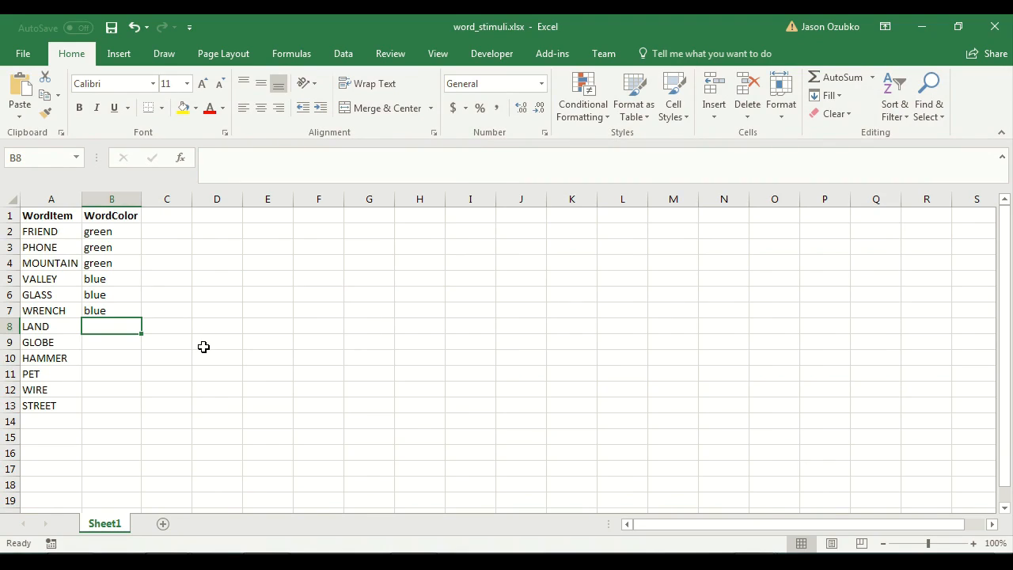
{"action": "left_click", "coordinate": [203, 346]}
{"action": "key", "text": "ctrl+s"}
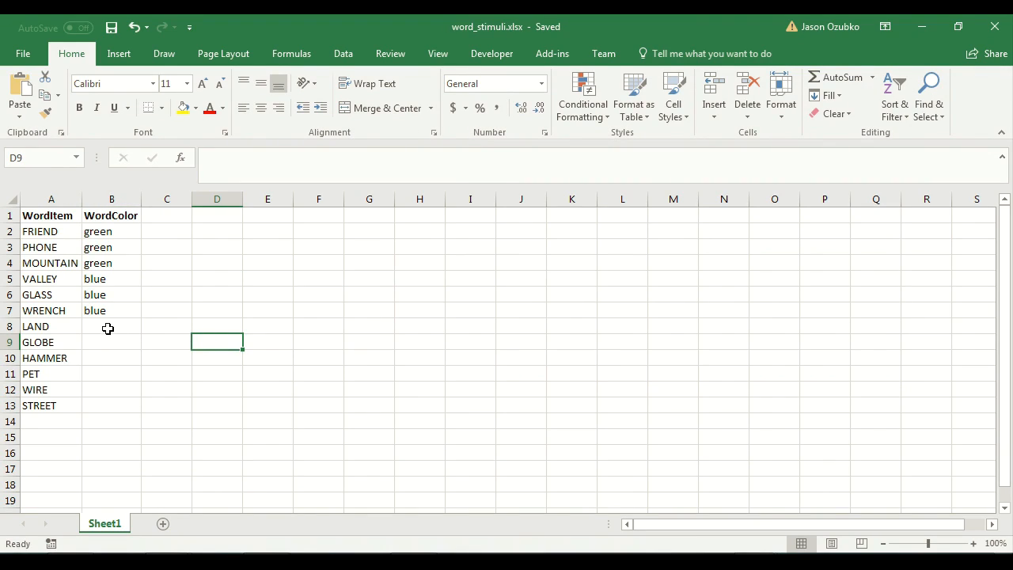
Step: Examine the study words with colors in A2:B7, the full word list in A2:A13 and the WordColor cells beside the new words
{"action": "left_click", "coordinate": [94, 231]}
{"action": "left_click_drag", "start_coordinate": [56, 231], "coordinate": [117, 309]}
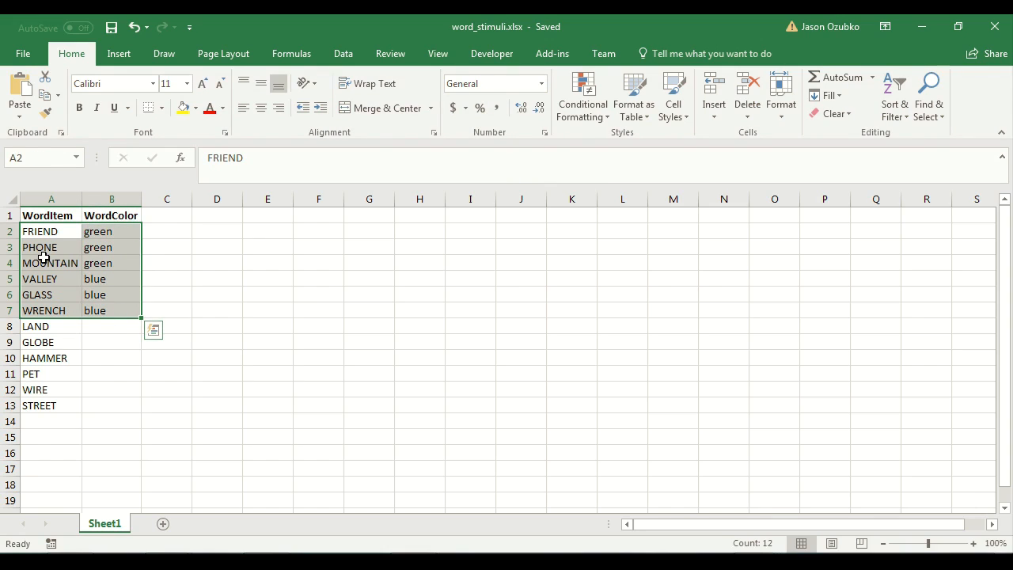
{"action": "left_click", "coordinate": [50, 229]}
{"action": "left_click_drag", "start_coordinate": [50, 229], "coordinate": [45, 406]}
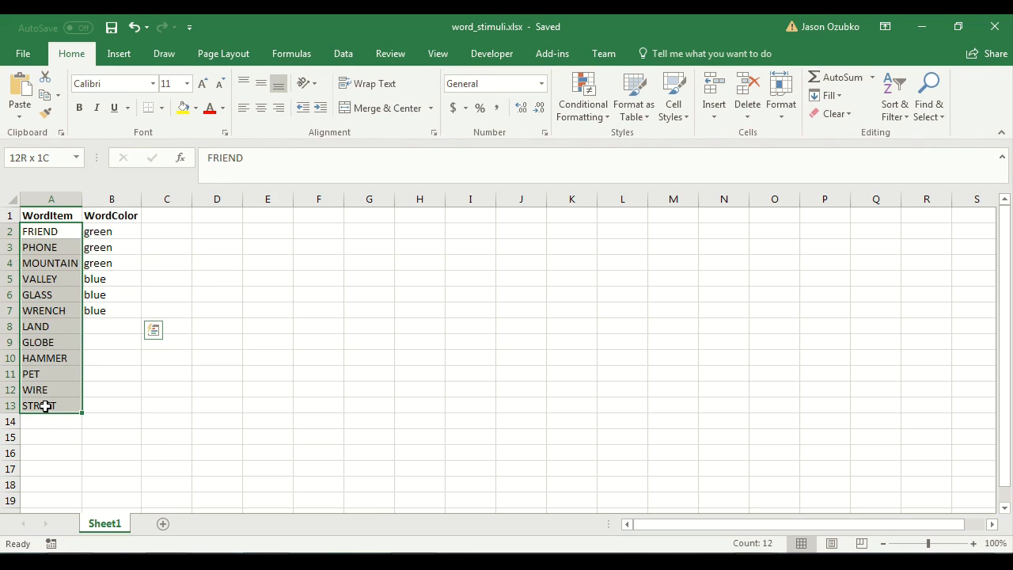
{"action": "left_click_drag", "start_coordinate": [45, 406], "coordinate": [45, 406]}
{"action": "left_click_drag", "start_coordinate": [97, 326], "coordinate": [116, 412]}
{"action": "left_click_drag", "start_coordinate": [52, 404], "coordinate": [105, 239]}
{"action": "left_click", "coordinate": [197, 258]}
{"action": "key", "text": "ctrl+s"}
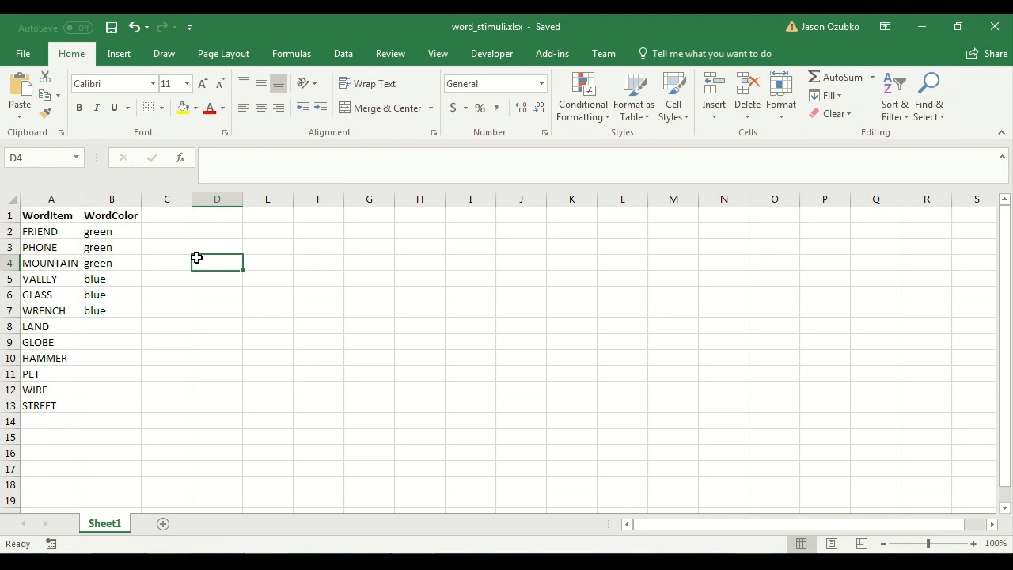
Step: Change the word in cell A3 to TELEPHONE and save the workbook
{"action": "left_click", "coordinate": [46, 246]}
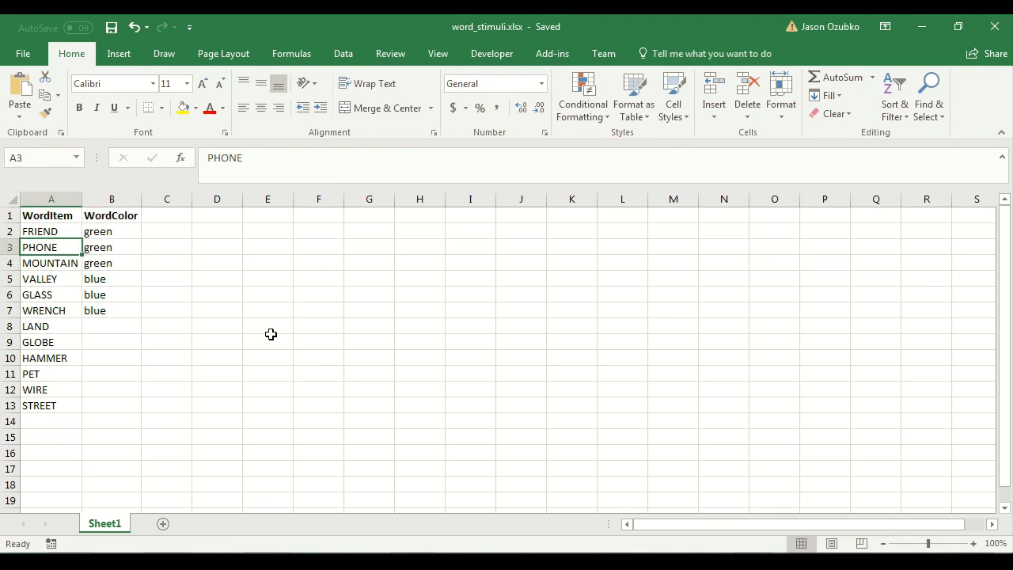
{"action": "type", "text": "TELEPHONE"}
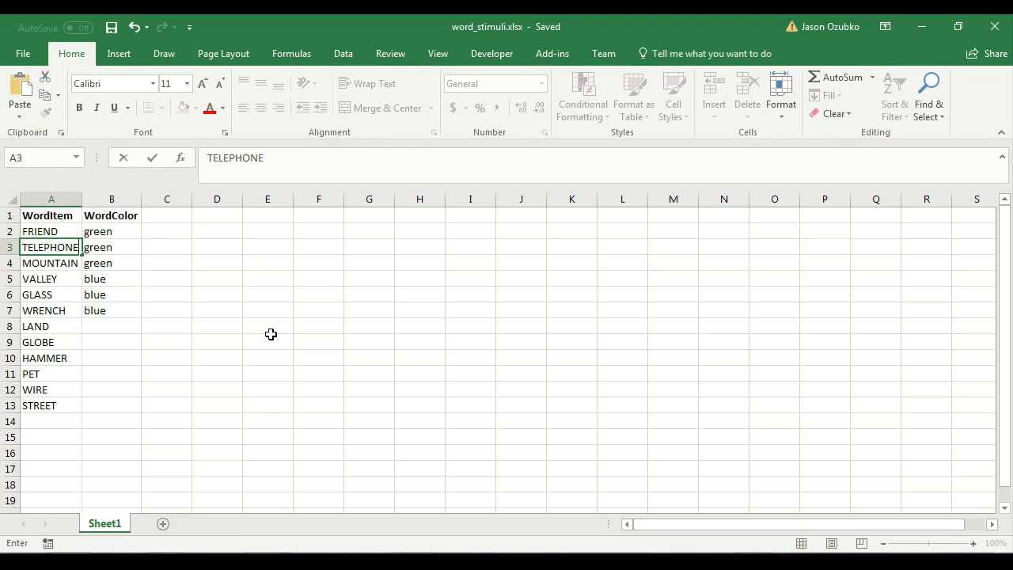
{"action": "key", "text": "Return"}
{"action": "key", "text": "Up"}
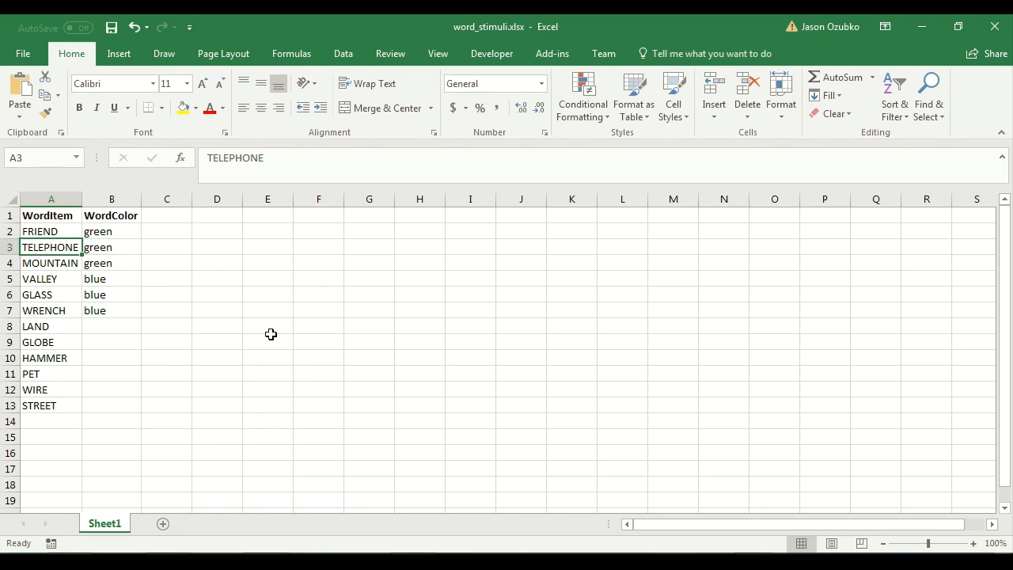
{"action": "key", "text": "Right"}
{"action": "key", "text": "Right"}
{"action": "key", "text": "Left"}
{"action": "key", "text": "Left"}
{"action": "key", "text": "ctrl+s"}
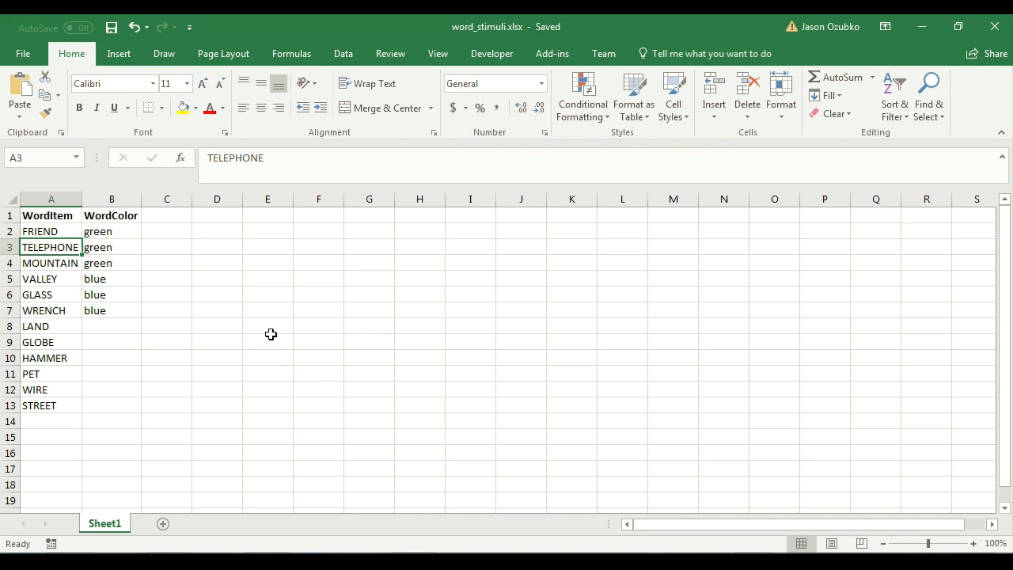
{"action": "left_click", "coordinate": [187, 237]}
{"action": "left_click_drag", "start_coordinate": [118, 232], "coordinate": [111, 249]}
{"action": "left_click_drag", "start_coordinate": [49, 263], "coordinate": [23, 414]}
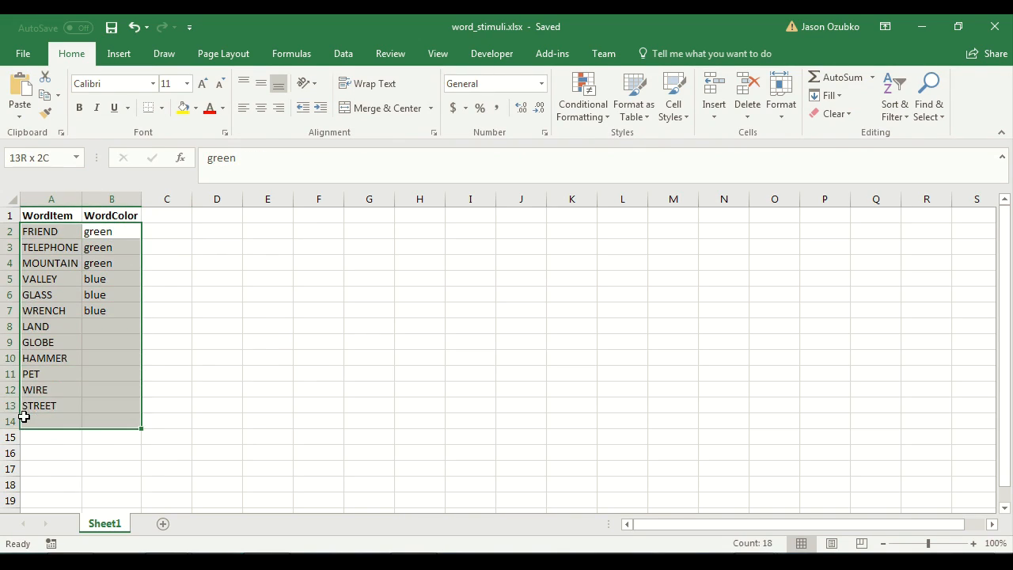
{"action": "left_click", "coordinate": [319, 372]}
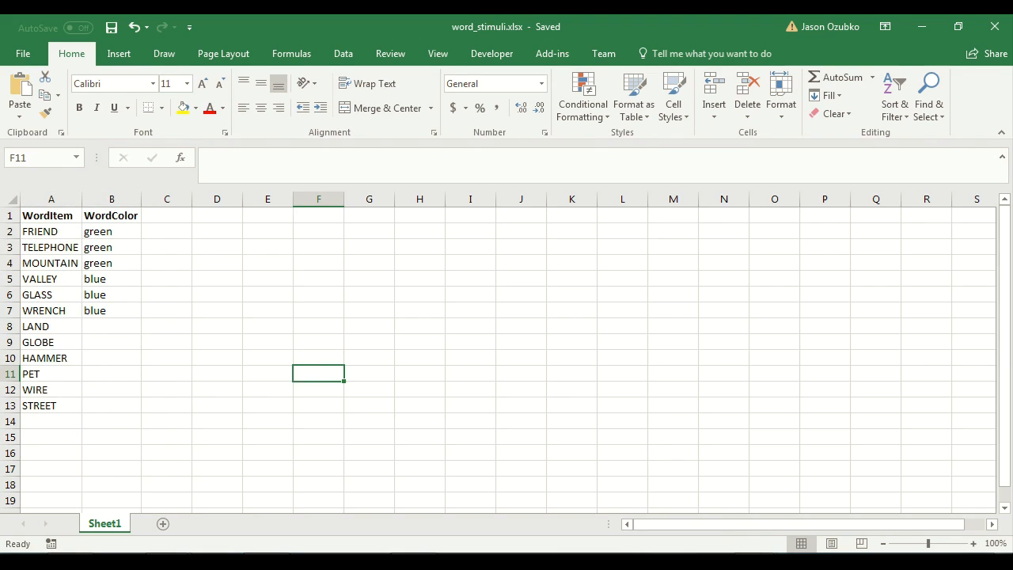
Step: Switch back to PsychoPy, set word_stimuli.xlsx as the conditions file of the trialsTest loop, and accept the loop properties
{"action": "left_click", "coordinate": [873, 495]}
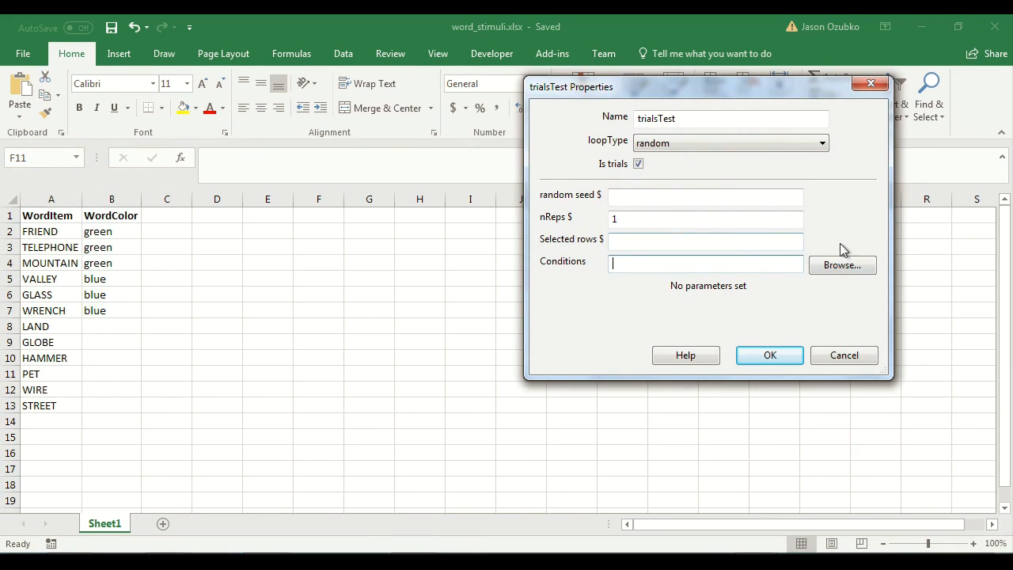
{"action": "left_click", "coordinate": [834, 267]}
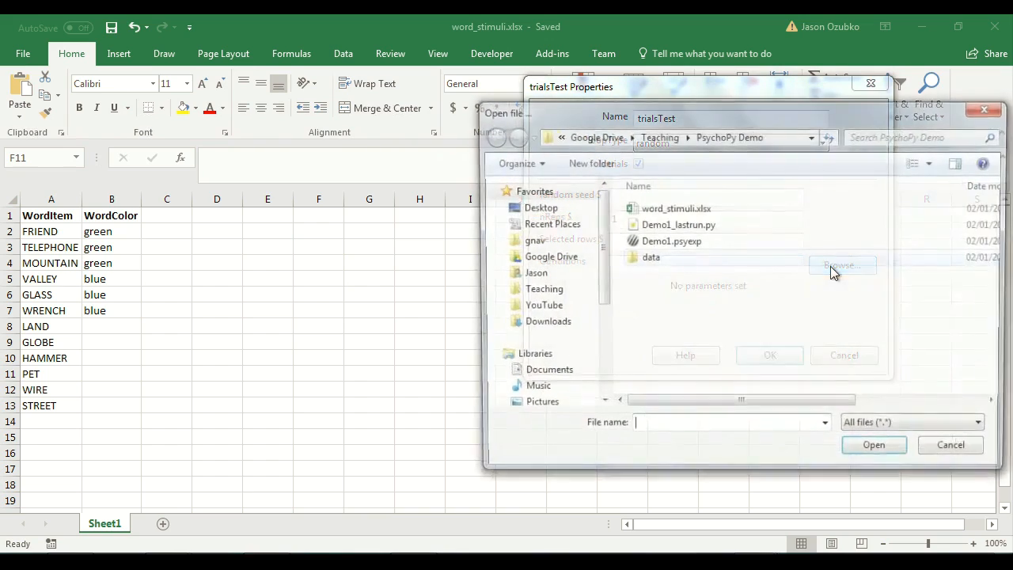
{"action": "left_click", "coordinate": [669, 209]}
{"action": "double_click", "coordinate": [669, 209]}
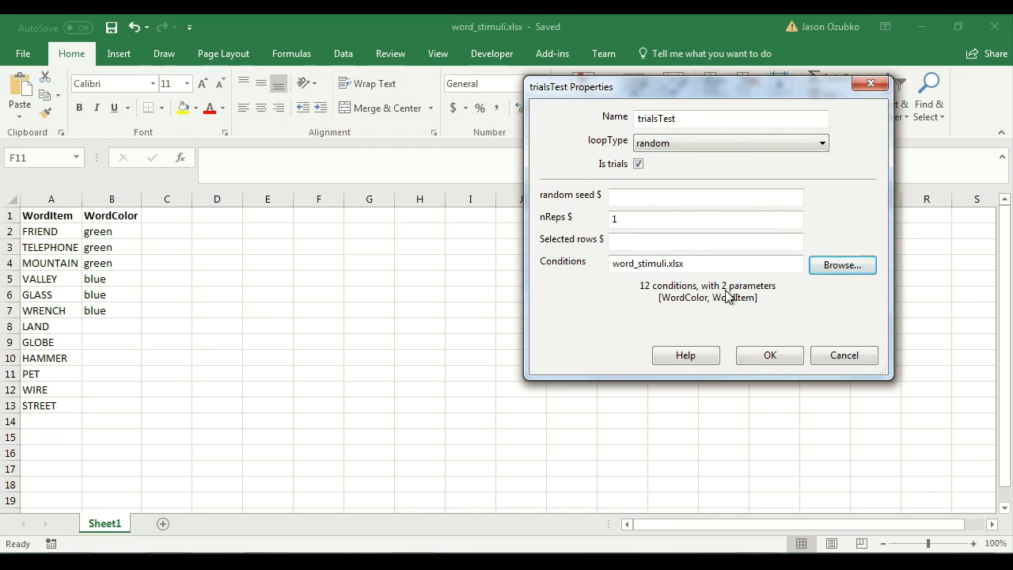
{"action": "left_click", "coordinate": [779, 361]}
Step: Bring PsychoPy Builder forward and set the textTestWord component's text to $WordItem, updated with set every repeat
{"action": "mouse_move", "coordinate": [784, 555]}
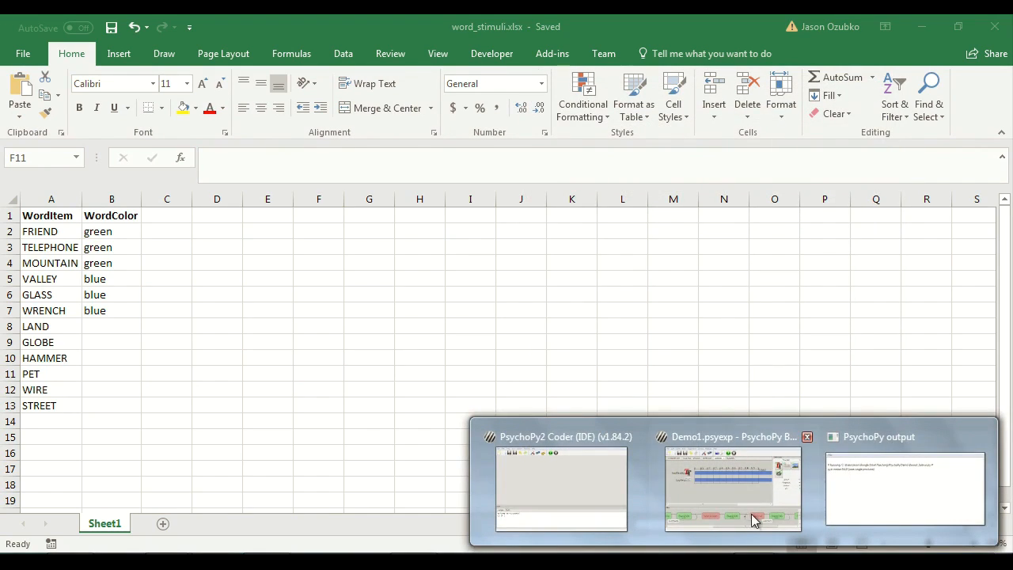
{"action": "left_click", "coordinate": [756, 521]}
{"action": "left_click", "coordinate": [741, 450]}
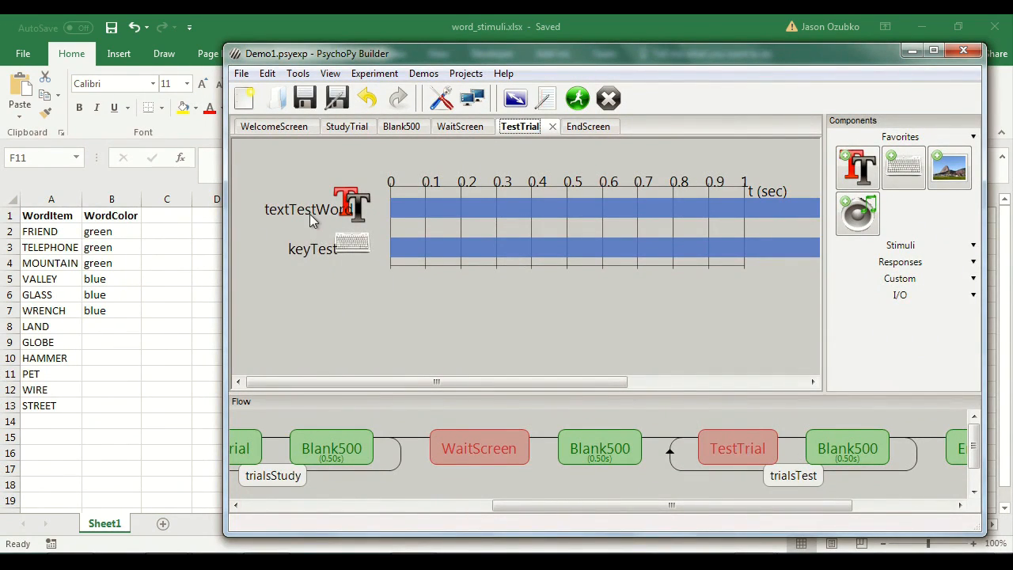
{"action": "left_click", "coordinate": [354, 196]}
{"action": "left_click_drag", "start_coordinate": [493, 373], "coordinate": [613, 373]}
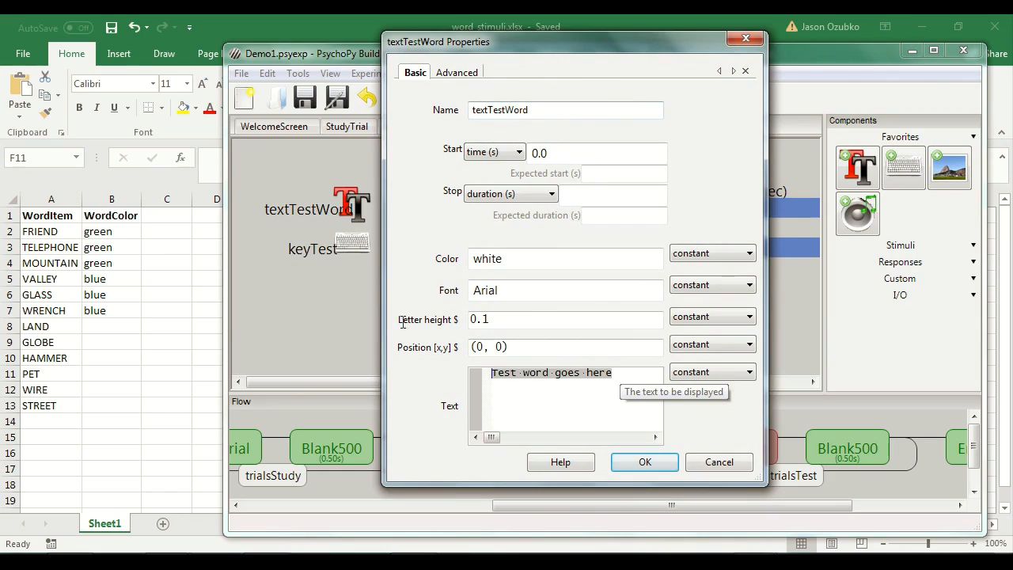
{"action": "type", "text": "$wordItem"}
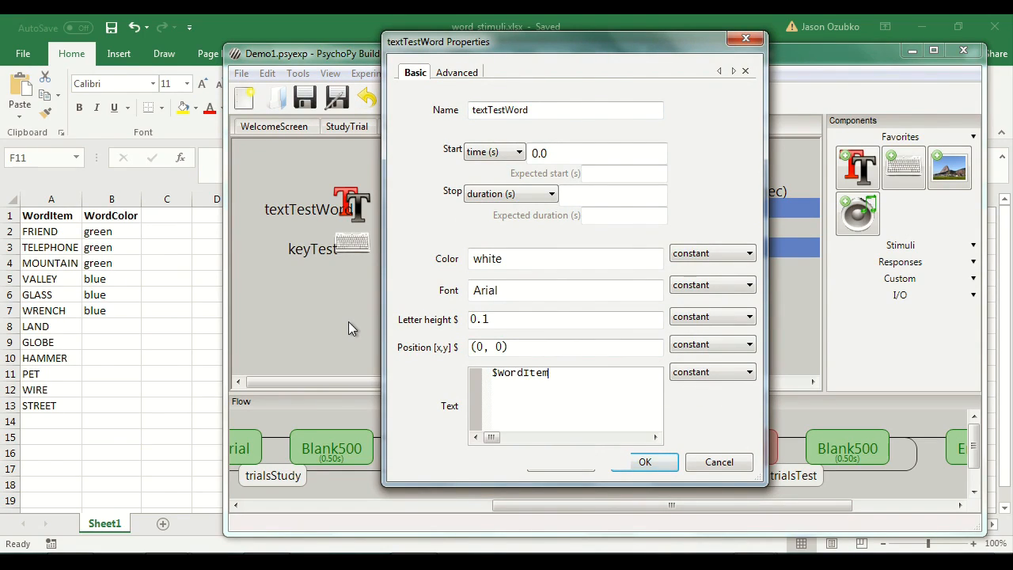
{"action": "left_click", "coordinate": [702, 374]}
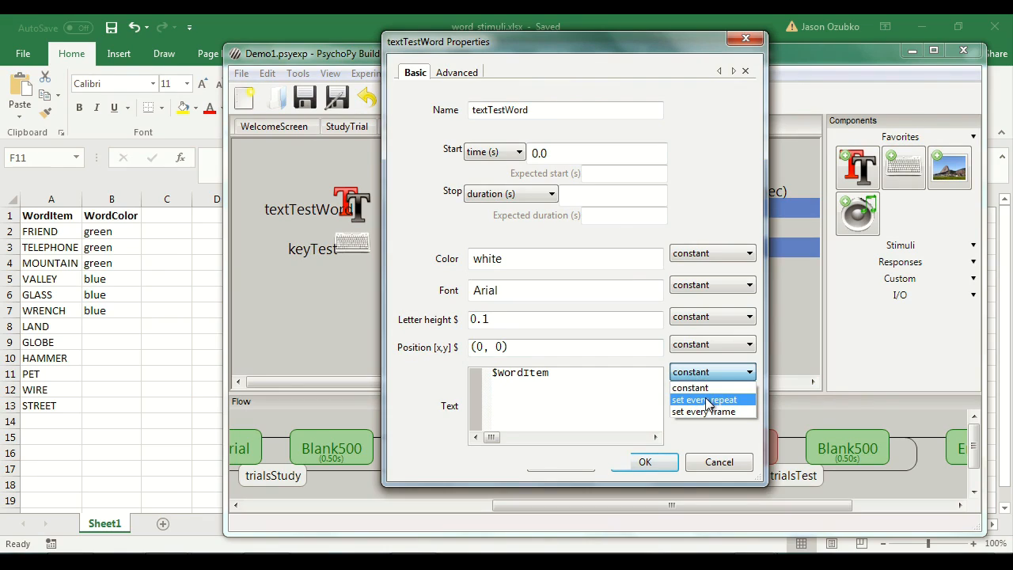
{"action": "left_click", "coordinate": [707, 399]}
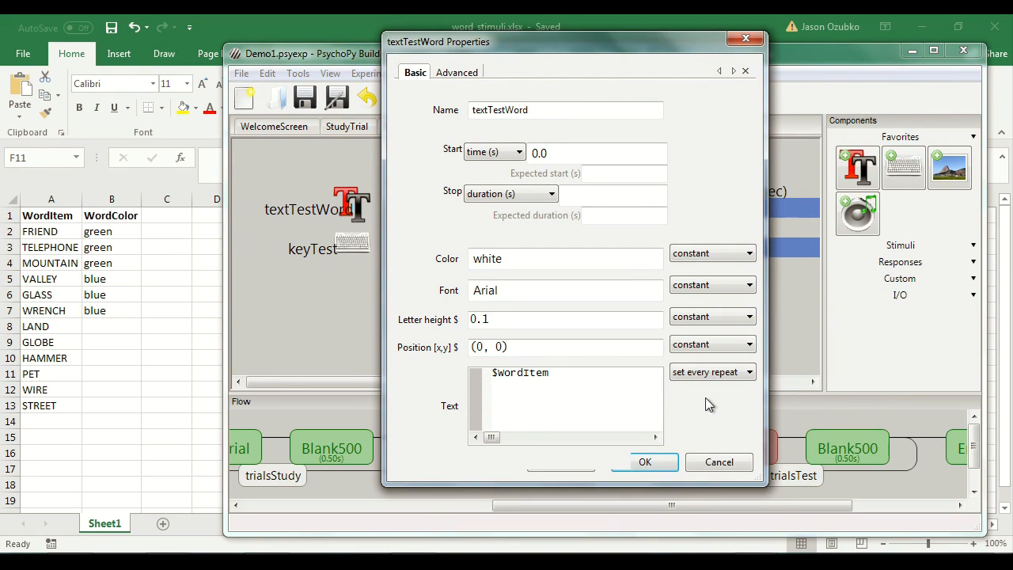
{"action": "left_click", "coordinate": [665, 463]}
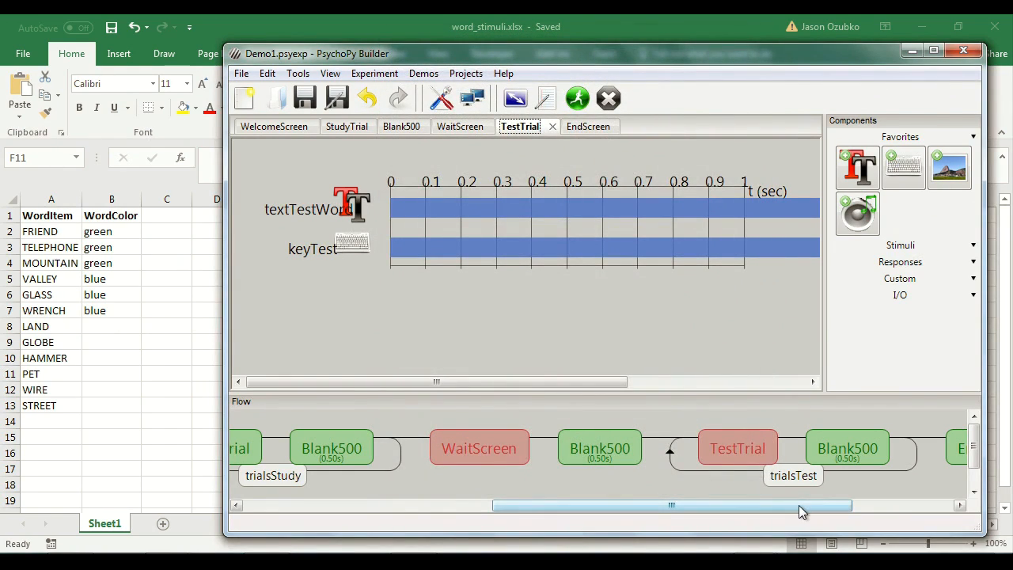
Step: Examine the study part of the experiment flow and the study words in A2:A7 of the Excel workbook, returning to PsychoPy
{"action": "left_click_drag", "start_coordinate": [801, 507], "coordinate": [568, 508]}
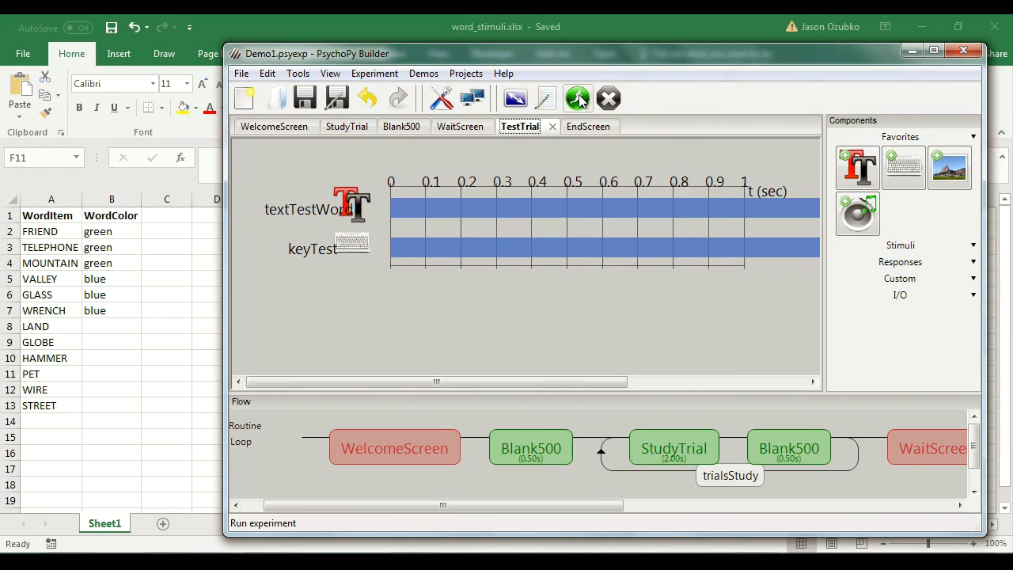
{"action": "left_click_drag", "start_coordinate": [572, 504], "coordinate": [659, 507]}
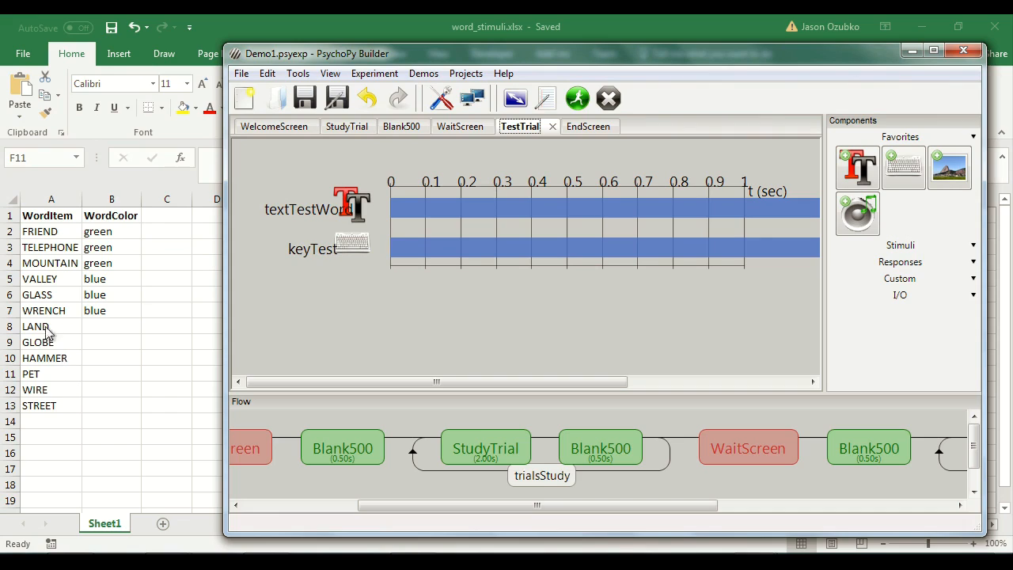
{"action": "left_click", "coordinate": [79, 359]}
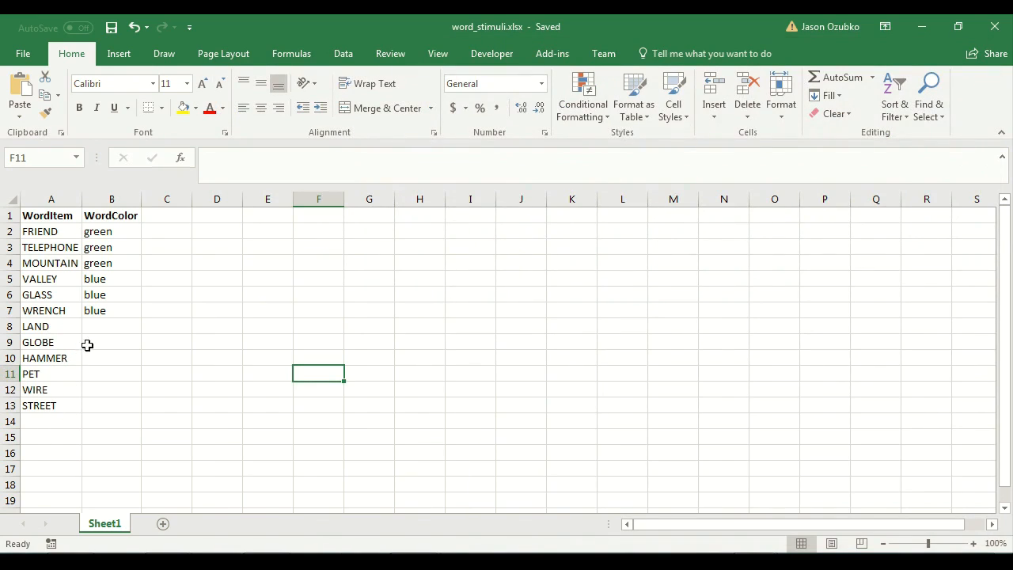
{"action": "left_click", "coordinate": [57, 311]}
{"action": "left_click_drag", "start_coordinate": [57, 311], "coordinate": [57, 232]}
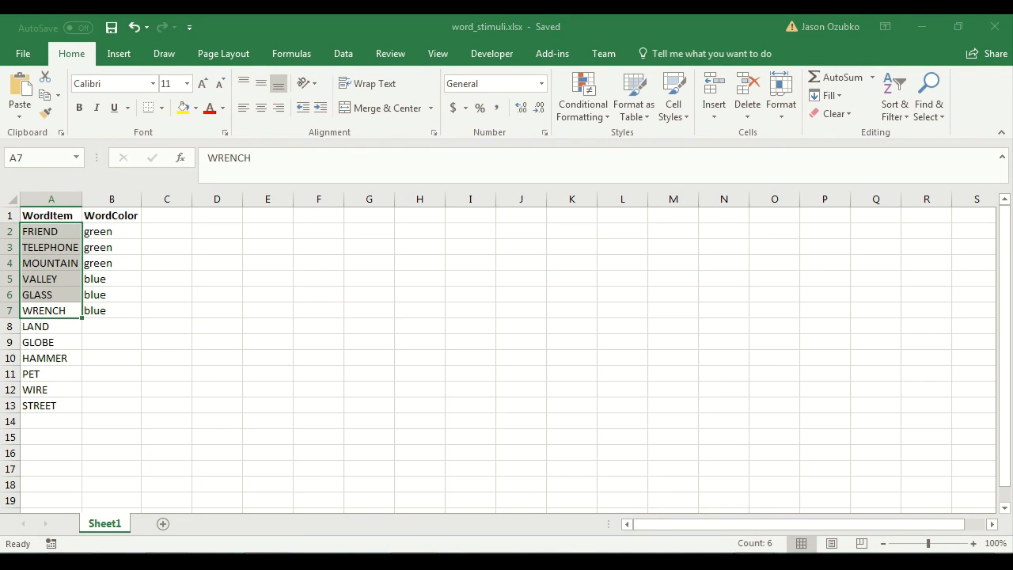
{"action": "left_click", "coordinate": [729, 486]}
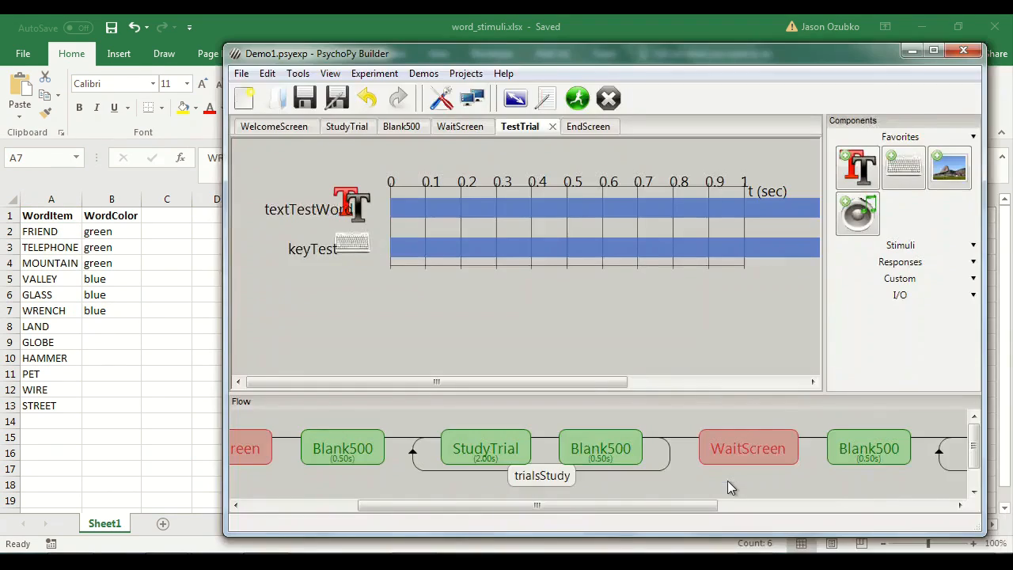
Step: Set the trialsStudy loop's selected rows to 0:5 and run the experiment
{"action": "left_click", "coordinate": [543, 477]}
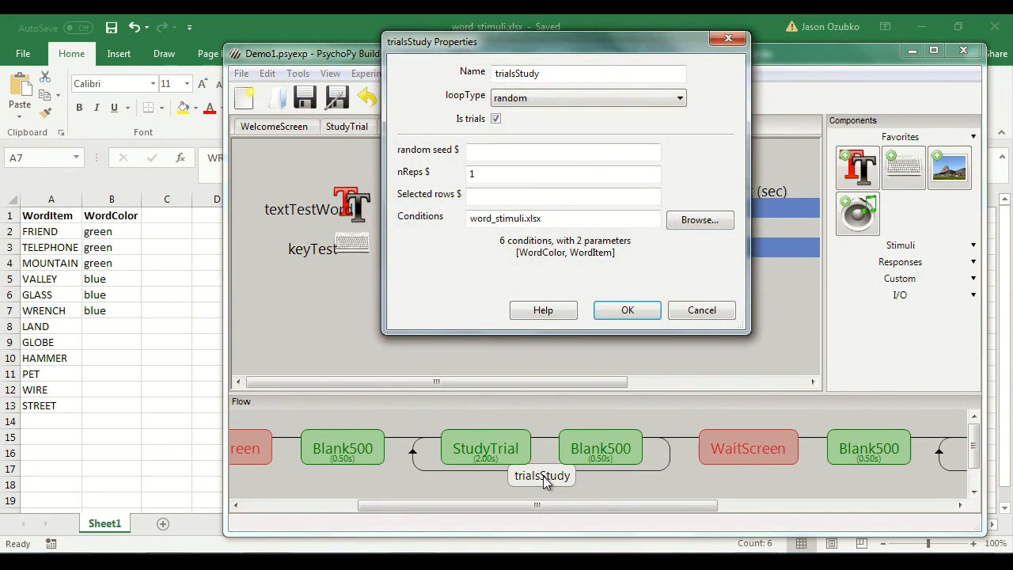
{"action": "left_click", "coordinate": [472, 196]}
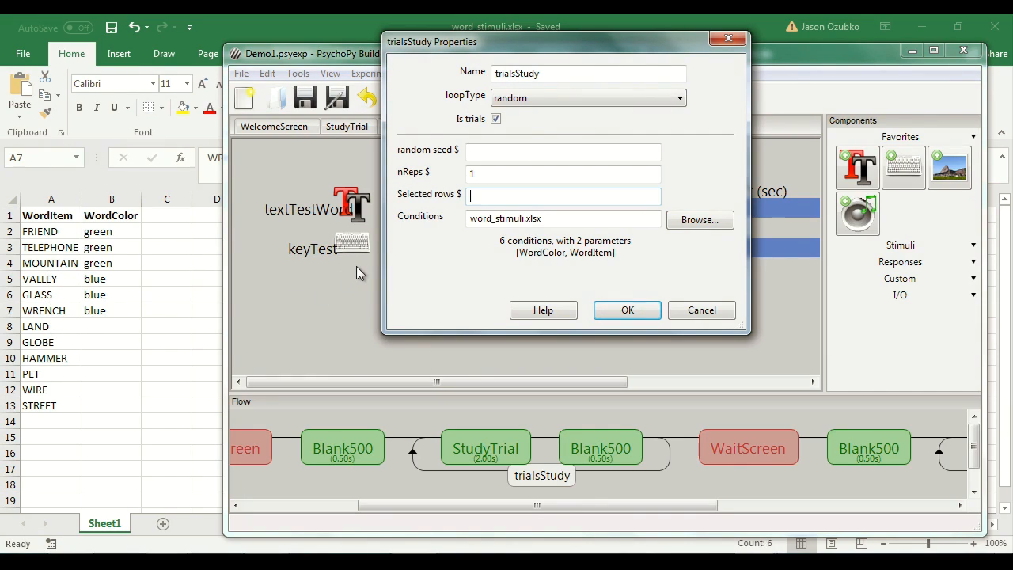
{"action": "type", "text": "0:5"}
{"action": "left_click", "coordinate": [627, 310]}
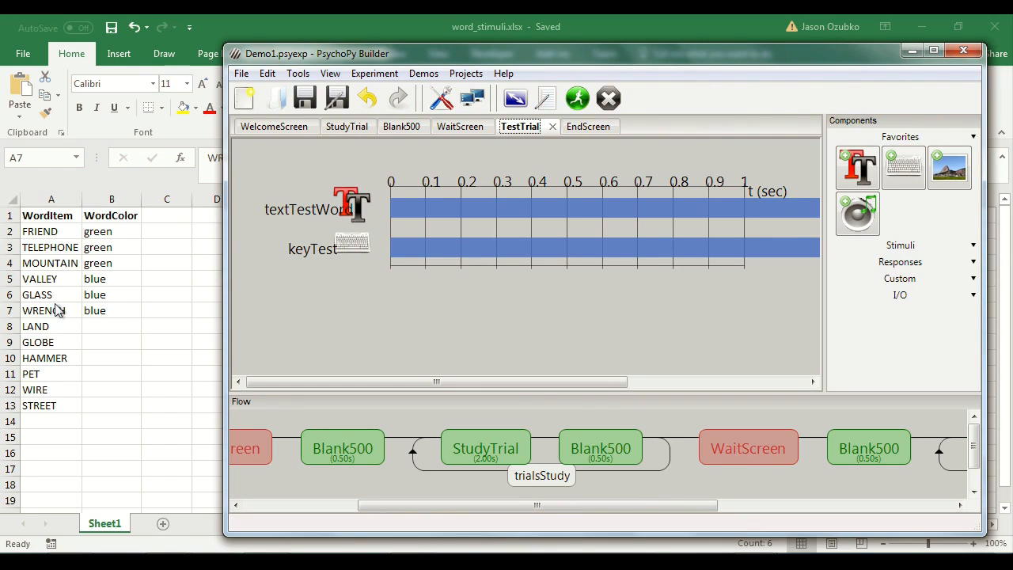
{"action": "left_click_drag", "start_coordinate": [603, 505], "coordinate": [364, 507]}
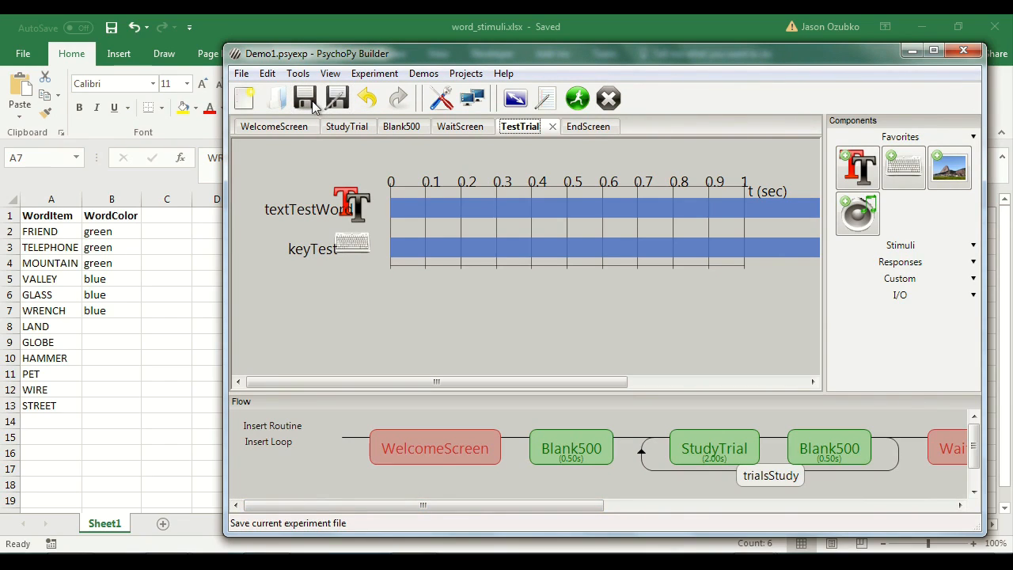
{"action": "left_click", "coordinate": [579, 101]}
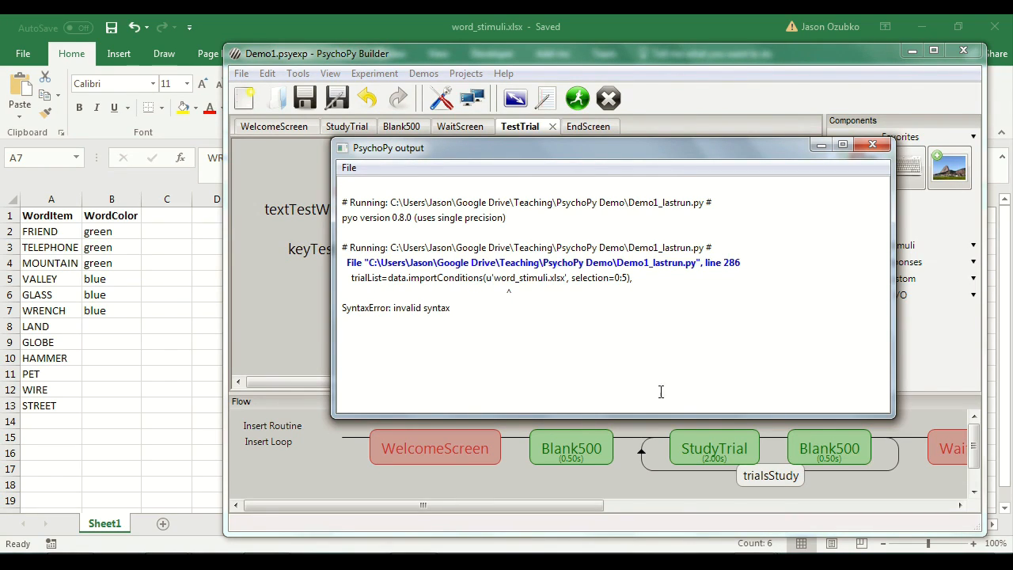
Step: Try to change the trialsStudy loop's selected rows to '0:5' with quotation marks, and cancel the loop properties
{"action": "left_click", "coordinate": [767, 490]}
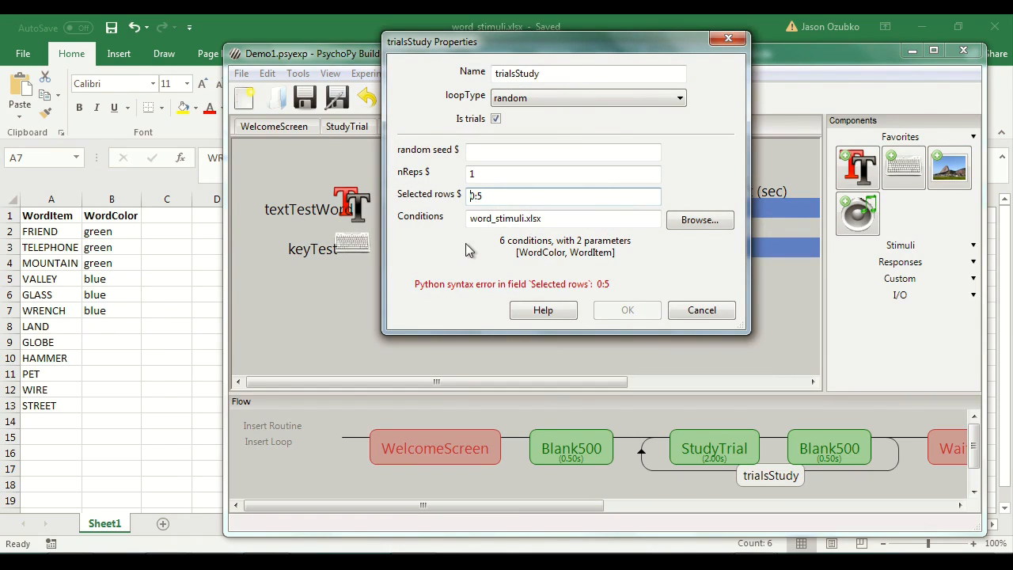
{"action": "type", "text": "'"}
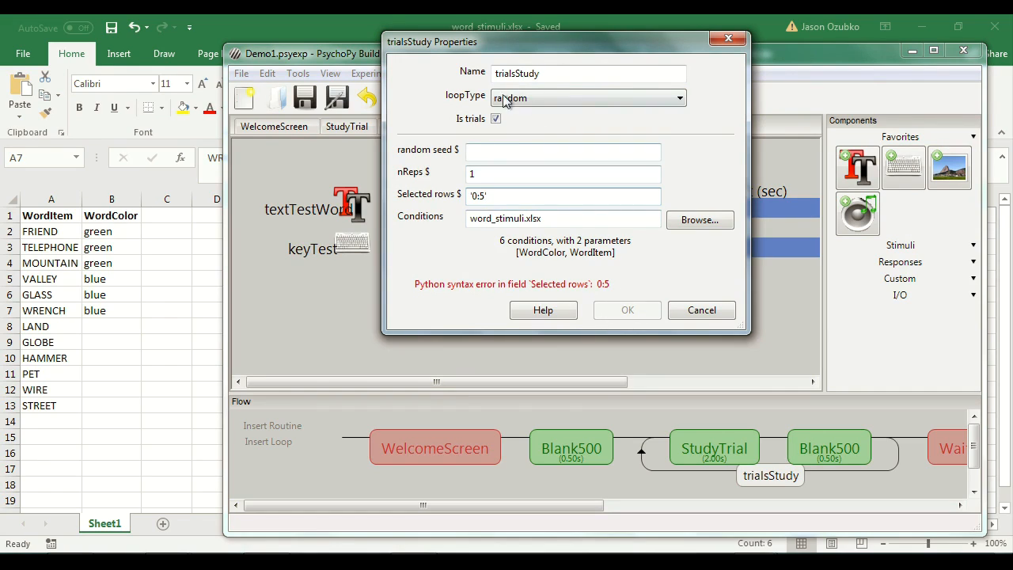
{"action": "left_click_drag", "start_coordinate": [563, 53], "coordinate": [779, 84]}
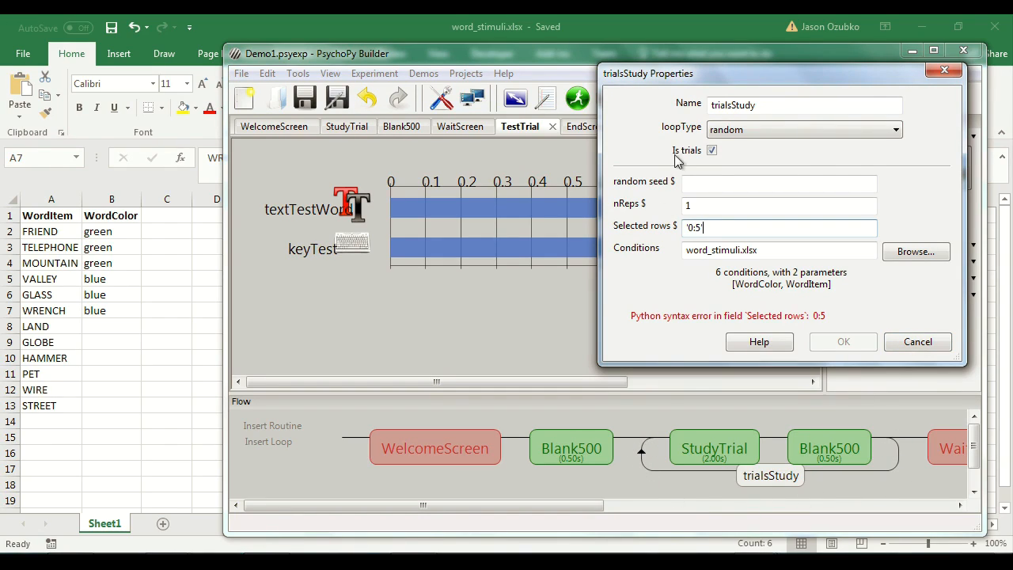
{"action": "double_click", "coordinate": [693, 226]}
{"action": "left_click", "coordinate": [918, 342]}
Step: Insert a loop named trialsStudy2 around the trialsStudy loop, with nReps 1, selected rows '0:5' and word_stimuli.xlsx as conditions
{"action": "left_click", "coordinate": [268, 442]}
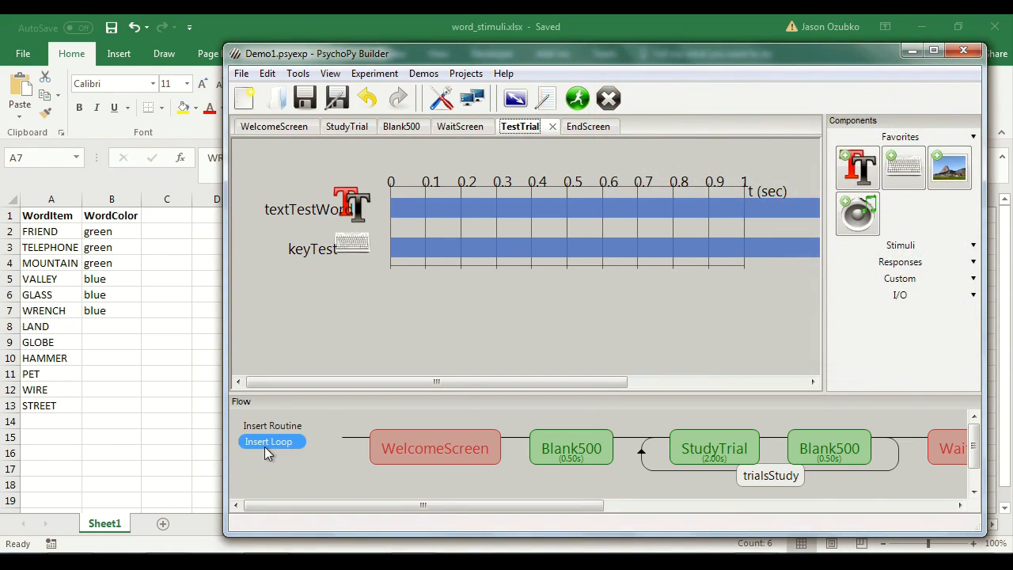
{"action": "left_click", "coordinate": [634, 447]}
{"action": "left_click", "coordinate": [910, 450]}
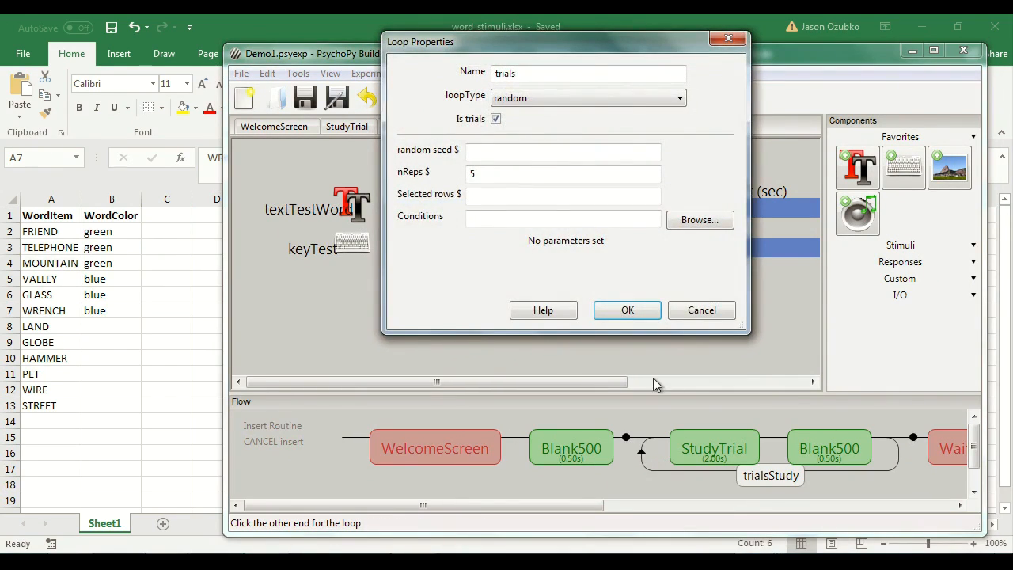
{"action": "type", "text": "Study2"}
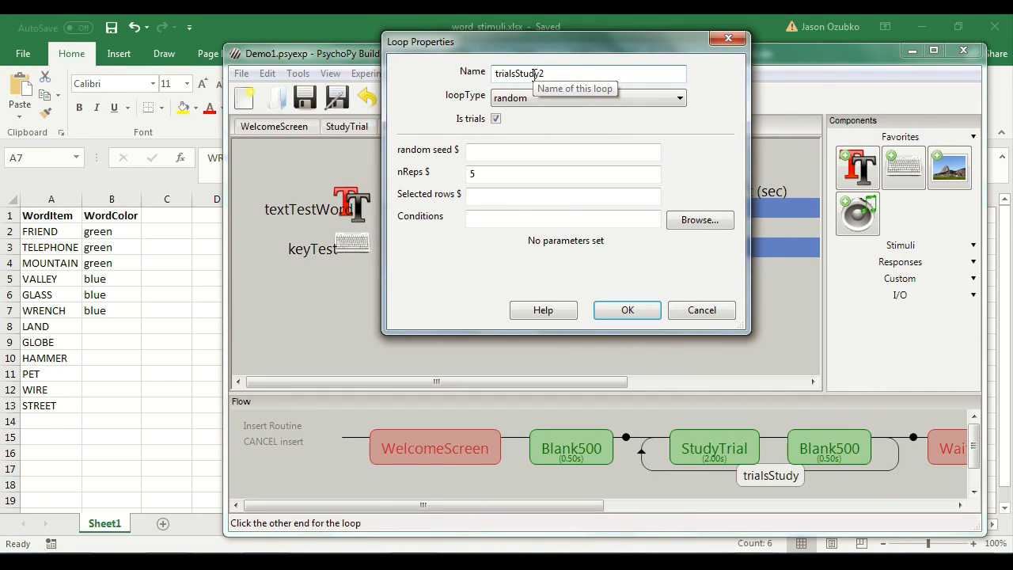
{"action": "double_click", "coordinate": [498, 174]}
{"action": "type", "text": "1"}
{"action": "left_click", "coordinate": [497, 198]}
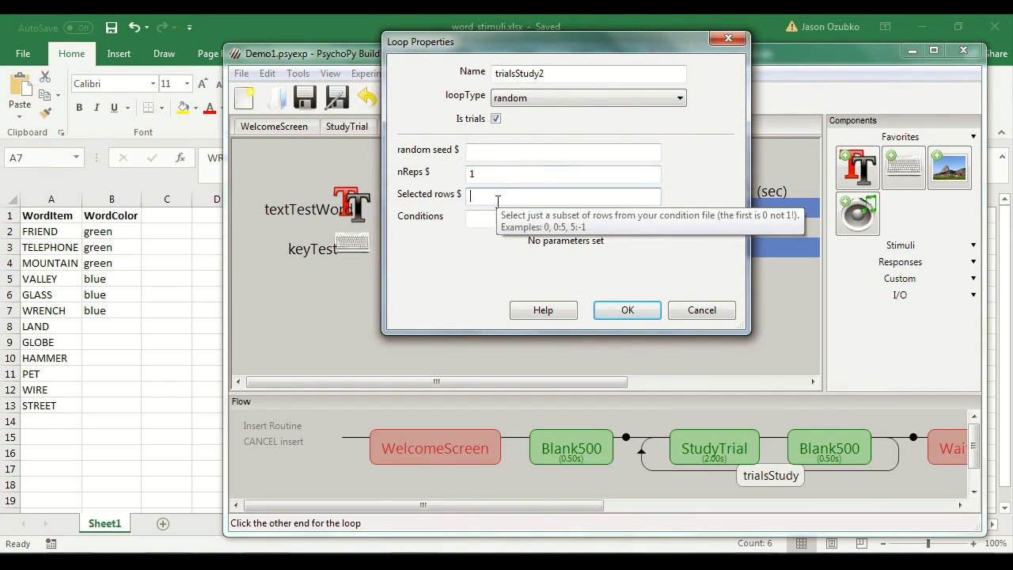
{"action": "left_click", "coordinate": [722, 223]}
{"action": "double_click", "coordinate": [593, 196]}
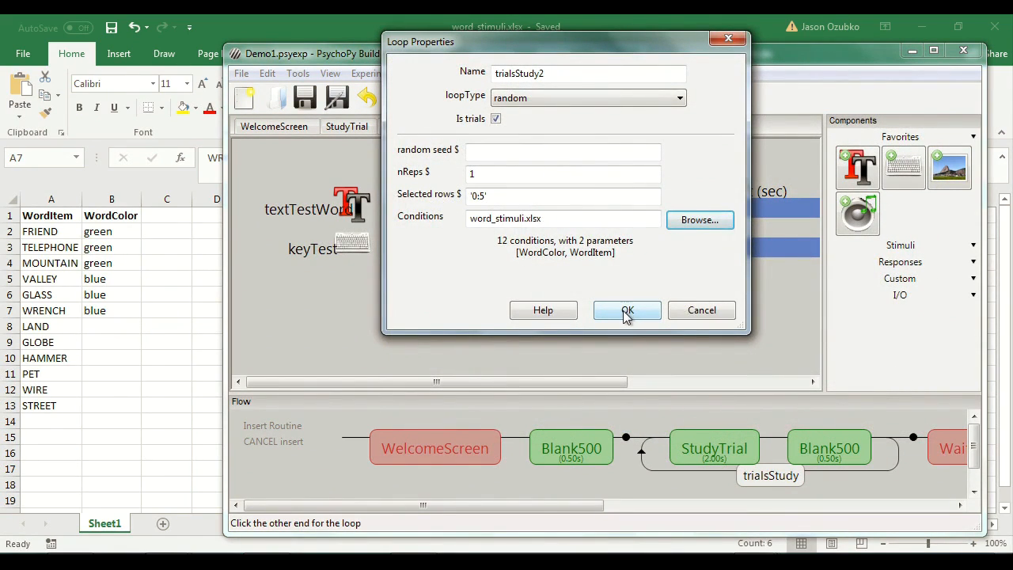
{"action": "left_click", "coordinate": [627, 311]}
Step: Compare the properties of the trialsStudy and trialsStudy2 loops, cancelling both dialogs
{"action": "scroll", "coordinate": [972, 479], "scroll_direction": "down", "scroll_amount": 1}
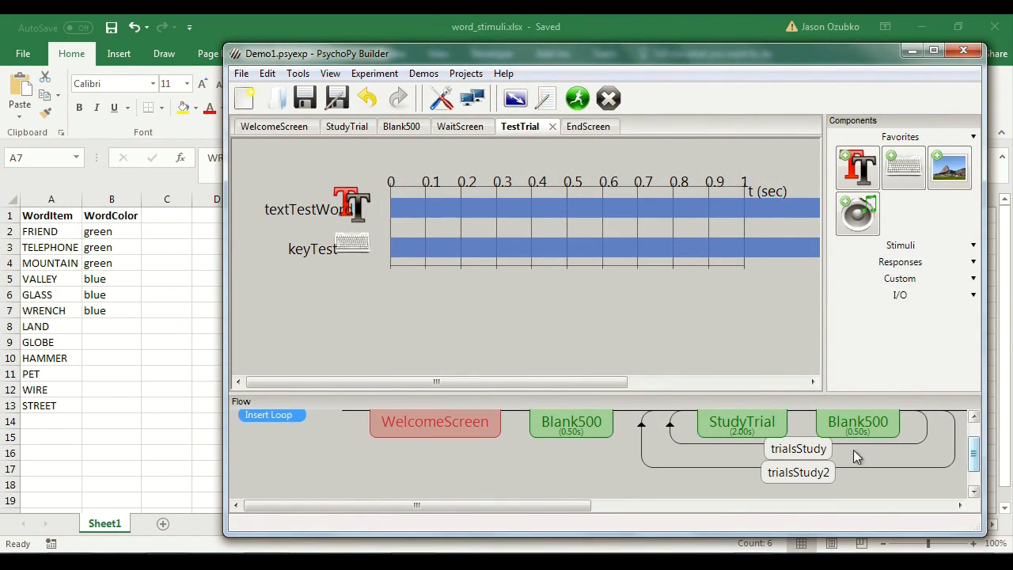
{"action": "right_click", "coordinate": [822, 453]}
{"action": "left_click", "coordinate": [799, 449]}
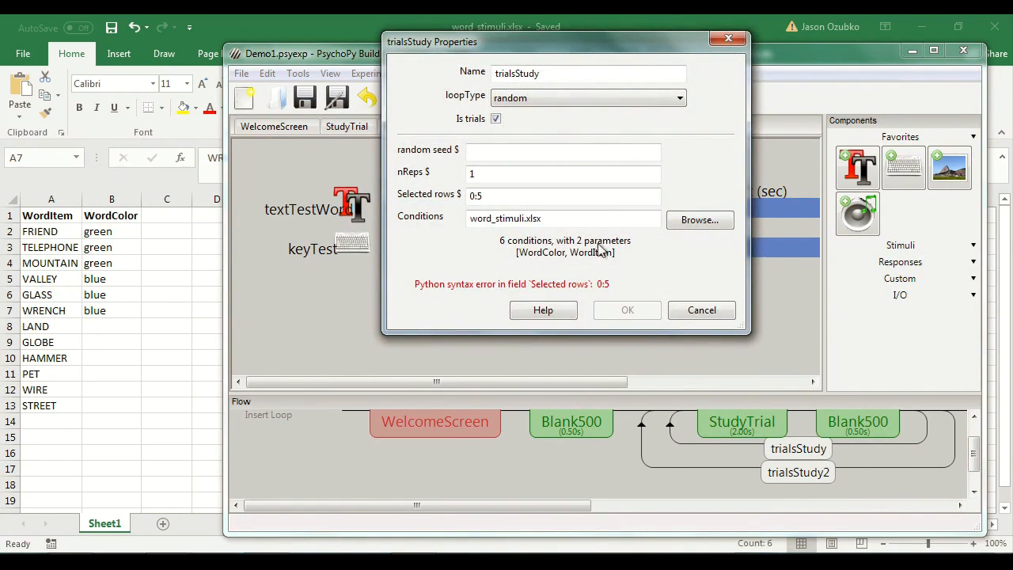
{"action": "left_click_drag", "start_coordinate": [606, 39], "coordinate": [384, 80]}
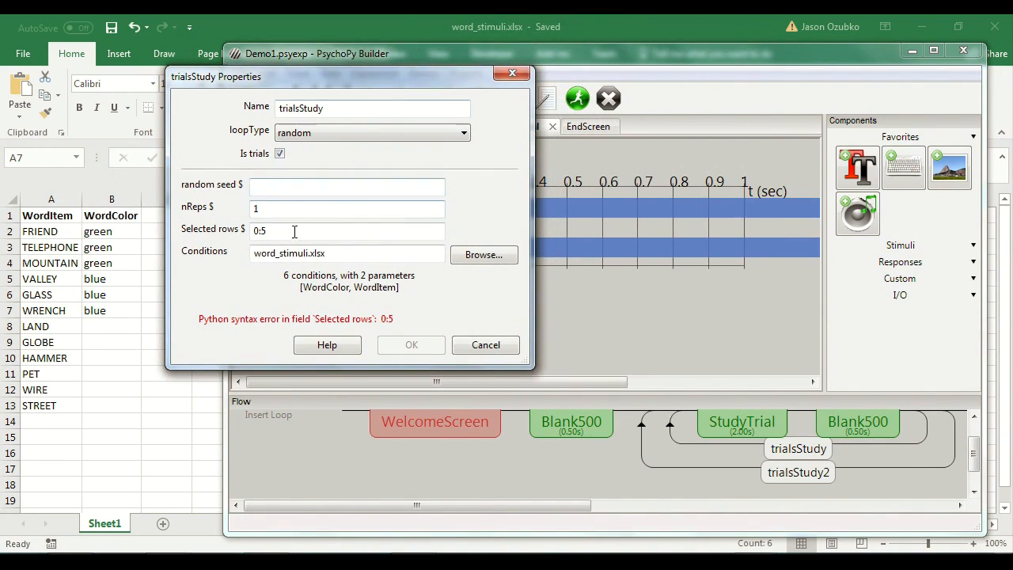
{"action": "key", "text": "Escape"}
{"action": "left_click", "coordinate": [817, 484]}
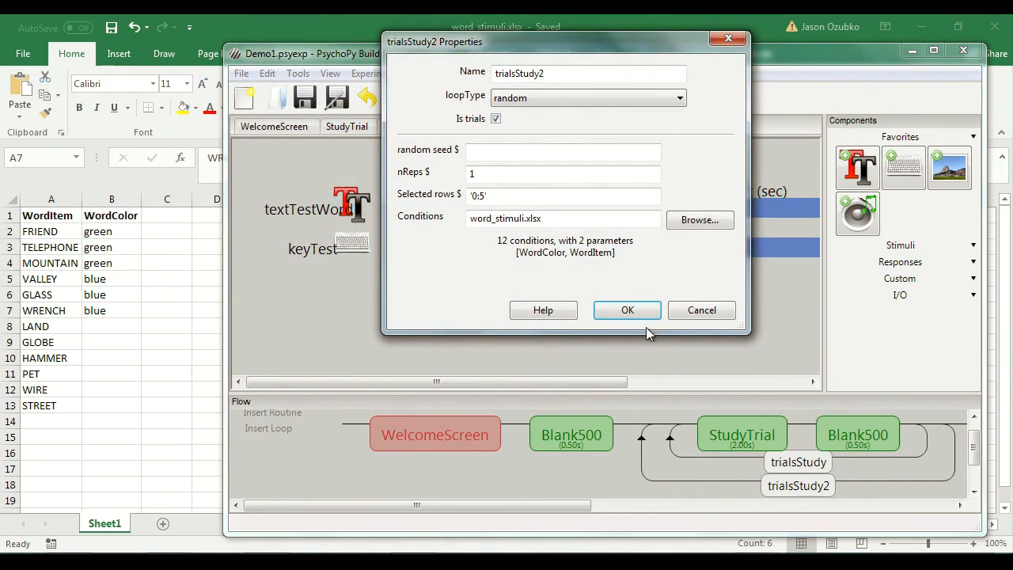
{"action": "left_click", "coordinate": [690, 311]}
Step: Remove the old trialsStudy loop from the flow and rename the trialsStudy2 loop as trialsStudy
{"action": "right_click", "coordinate": [798, 464]}
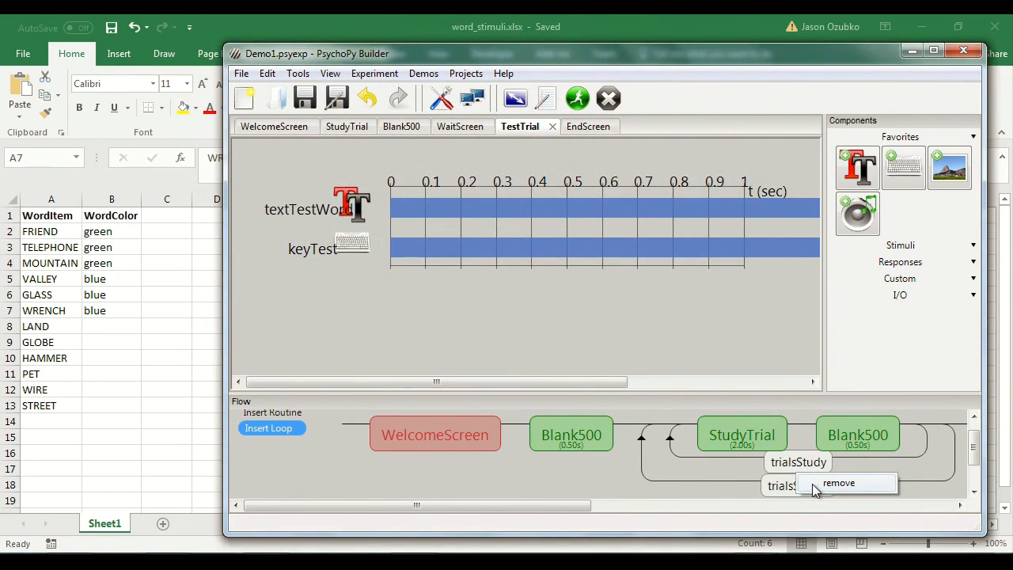
{"action": "left_click", "coordinate": [818, 484]}
{"action": "left_click", "coordinate": [780, 467]}
{"action": "left_click", "coordinate": [554, 73]}
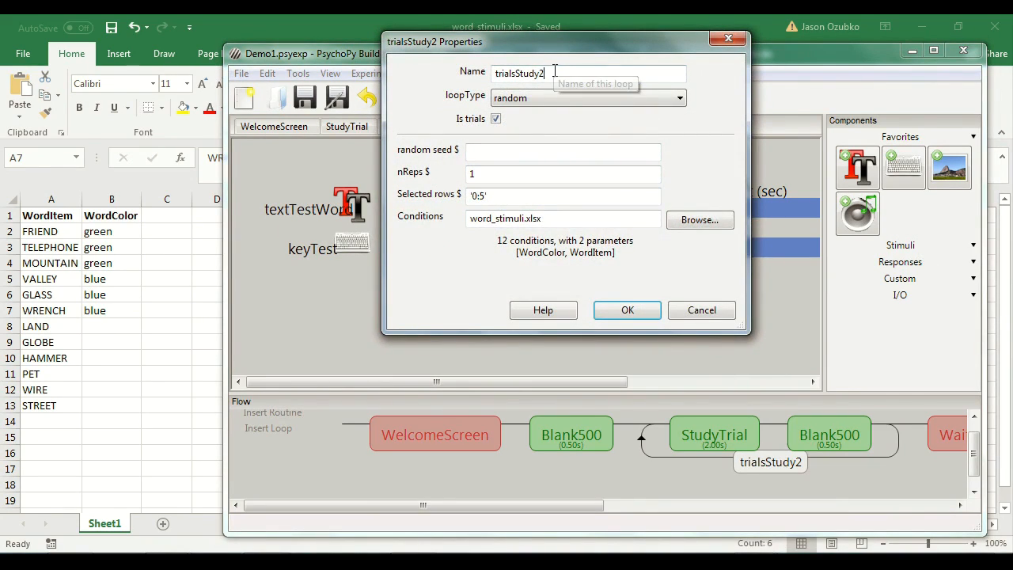
{"action": "key", "text": "BackSpace"}
{"action": "left_click", "coordinate": [626, 310]}
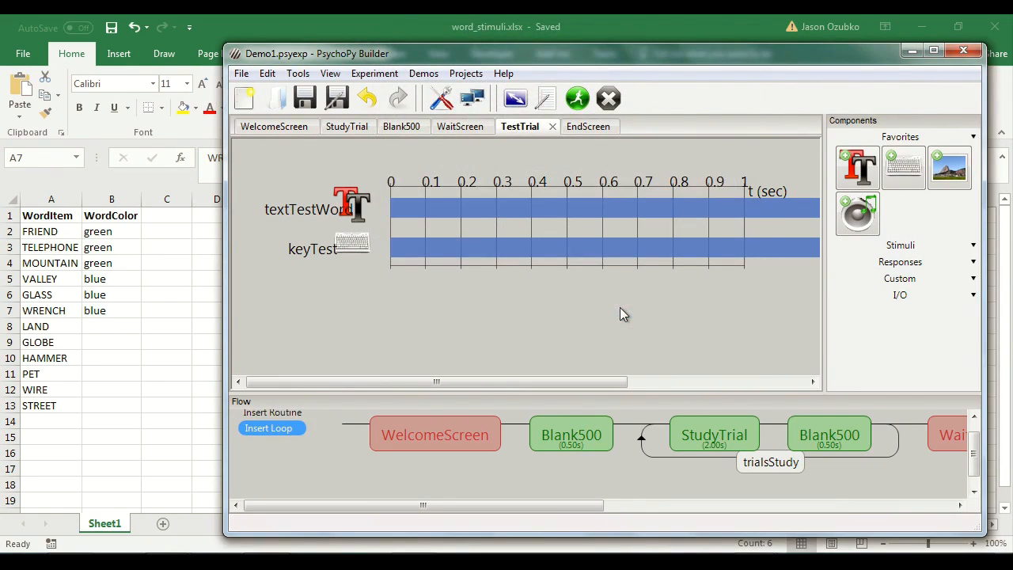
Step: Run the experiment with the participant field left blank and continue past the welcome screen to the study words
{"action": "left_click", "coordinate": [580, 102]}
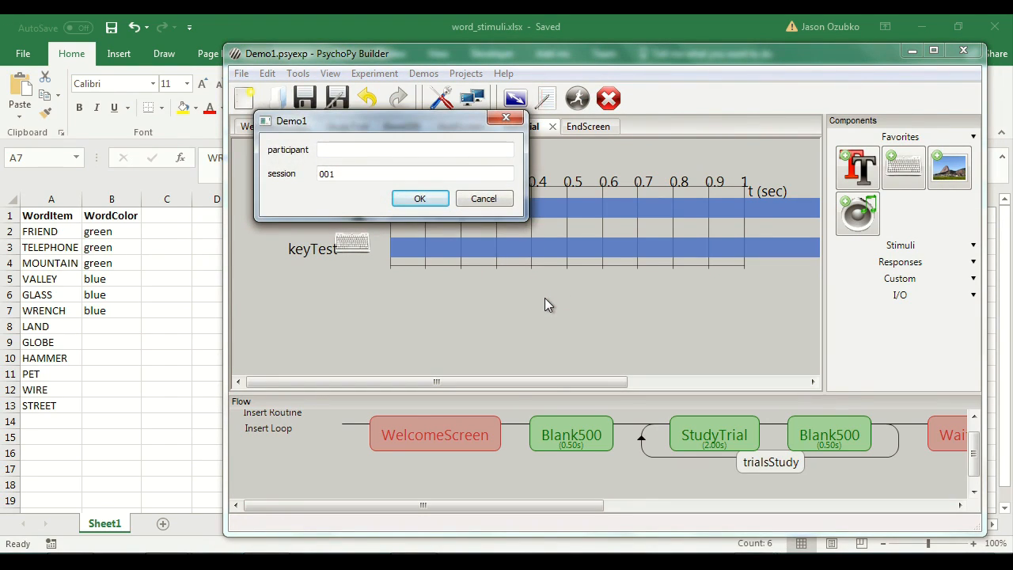
{"action": "key", "text": "Return"}
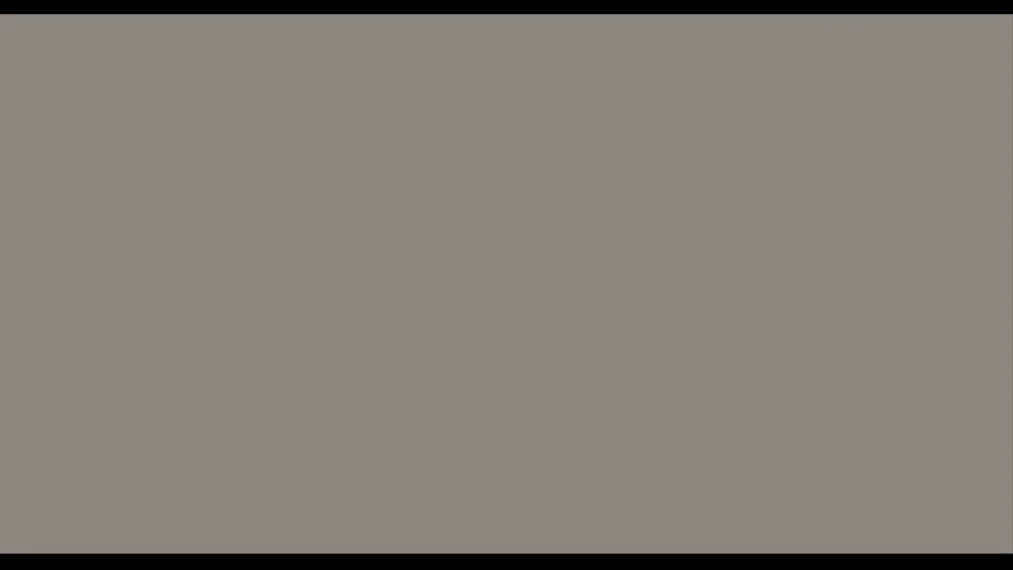
{"action": "key", "text": "space"}
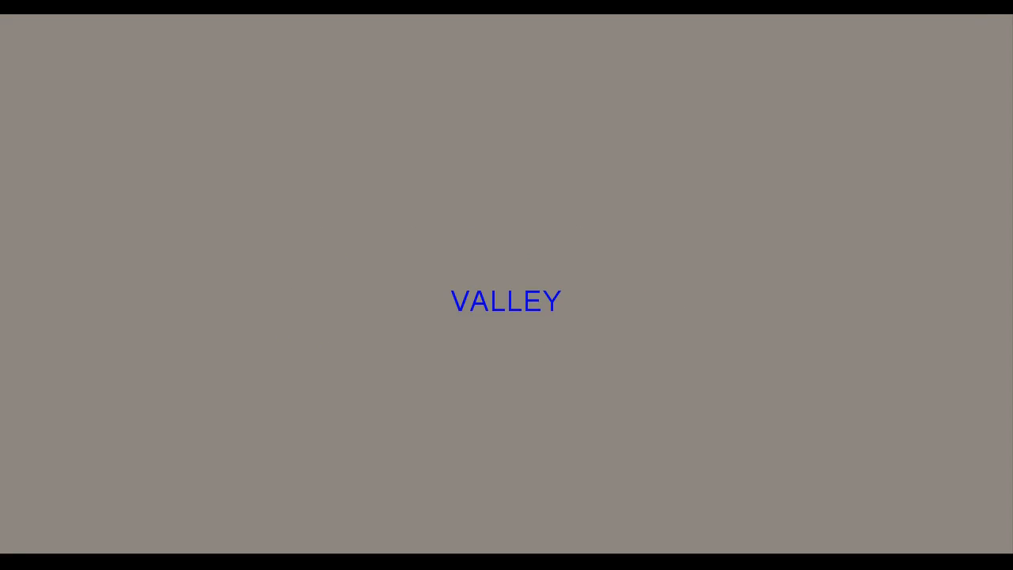